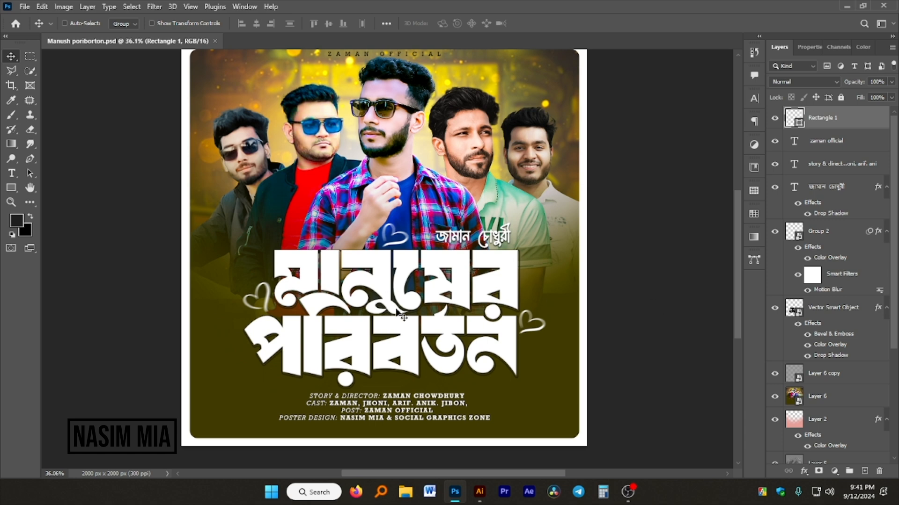
- Examine the finished poster design and its two-line Bengali title মানুষের পরিবর্তন
scroll(401, 296, "up", 4)
scroll(392, 281, "down", 1)
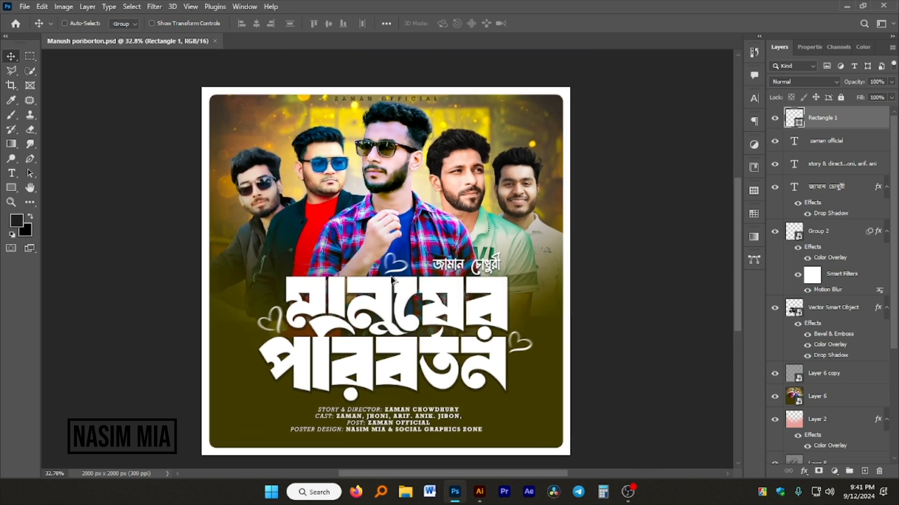
scroll(392, 281, "down", 3)
scroll(366, 263, "up", 2)
scroll(405, 260, "down", 2)
scroll(425, 249, "up", 3)
scroll(425, 249, "down", 1)
scroll(418, 252, "up", 1)
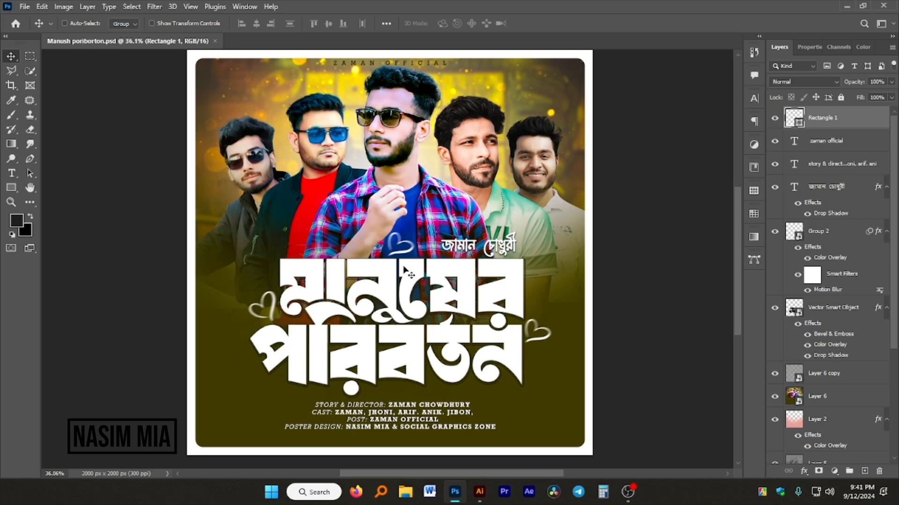
scroll(405, 271, "up", 2)
scroll(447, 309, "down", 1)
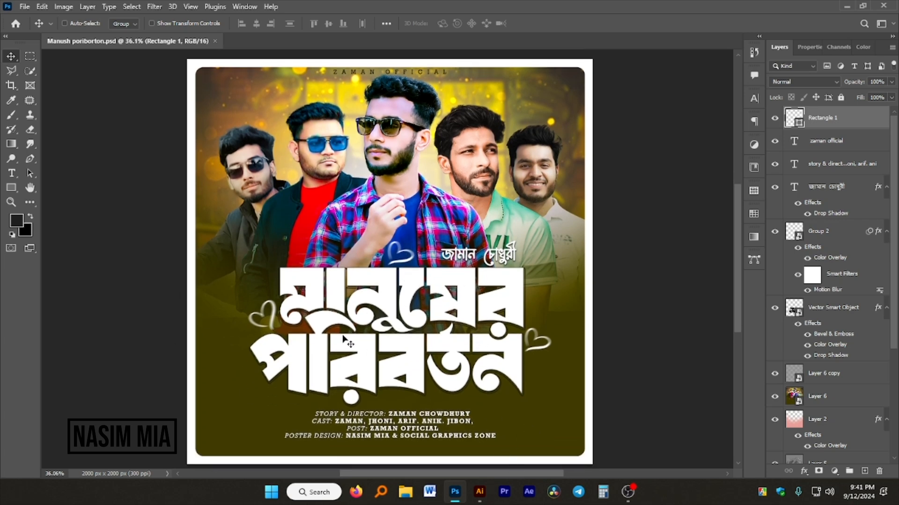
- Switch to Illustrator and examine the letter shapes of the finished মানুষের পরিবর্তন lettering on the artboard
left_click(479, 491)
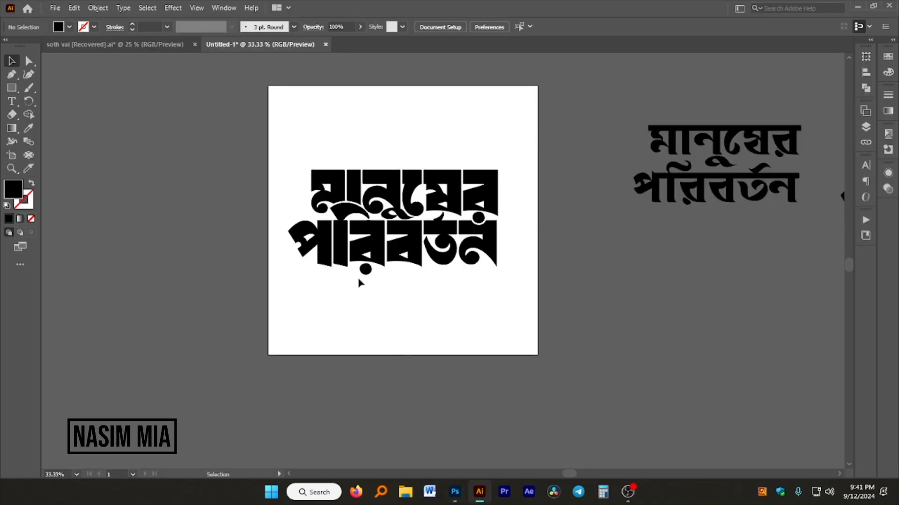
left_click(442, 195)
scroll(421, 157, "up", 8)
left_click(384, 157)
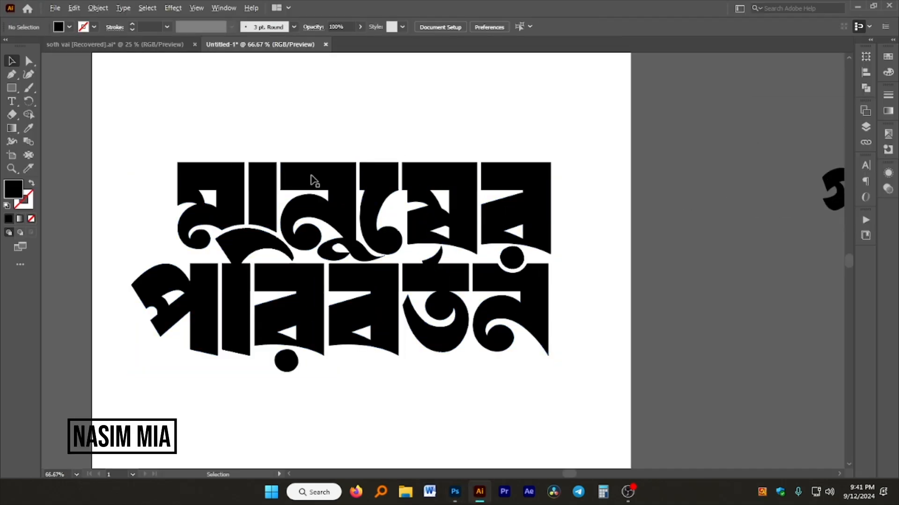
scroll(363, 188, "down", 8)
scroll(363, 199, "up", 4)
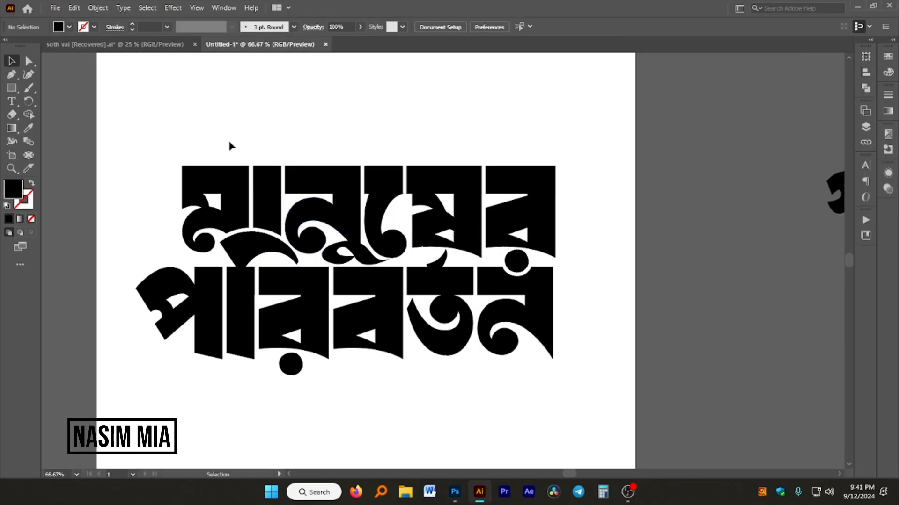
left_click_drag(187, 161, 513, 380)
left_click(601, 194)
scroll(513, 201, "down", 3)
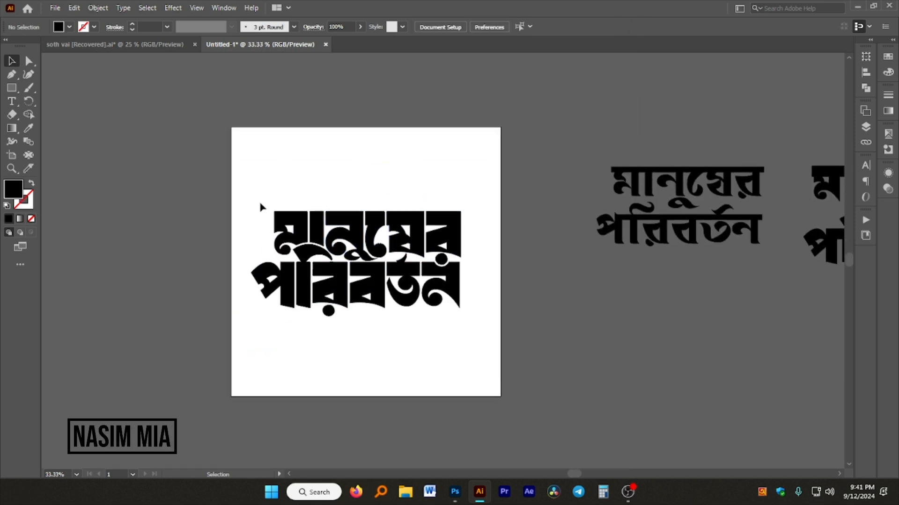
scroll(281, 220, "up", 3)
scroll(317, 214, "down", 1)
left_click_drag(258, 132, 677, 370)
left_click_drag(218, 110, 714, 387)
left_click(679, 310)
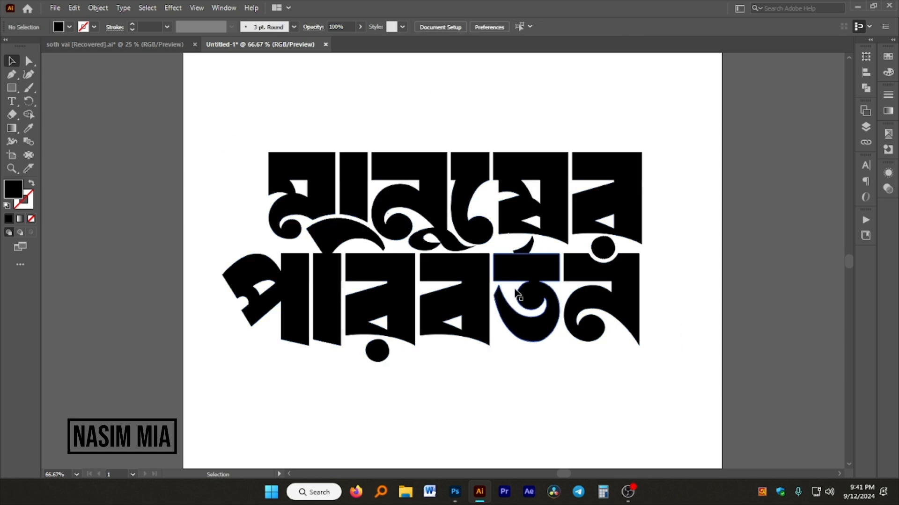
scroll(301, 281, "down", 1)
scroll(423, 279, "up", 2)
scroll(324, 276, "down", 2)
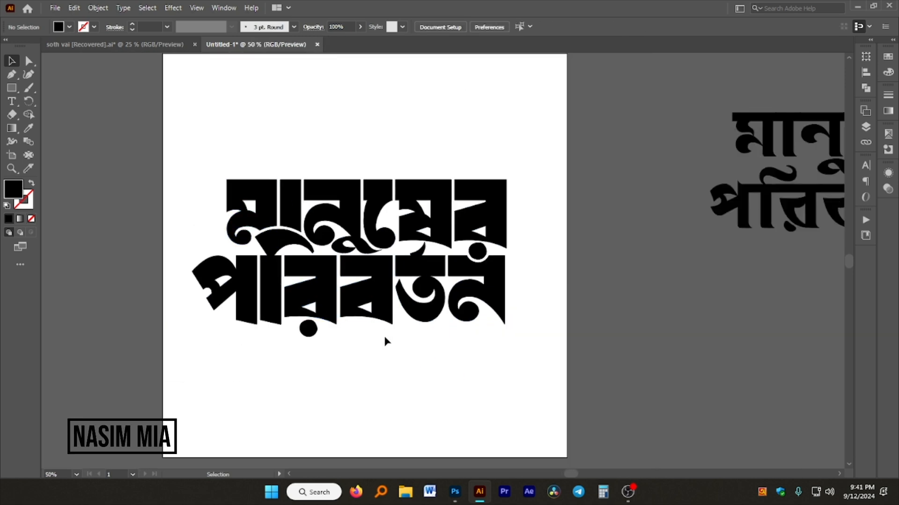
scroll(348, 241, "down", 1)
scroll(328, 210, "up", 2)
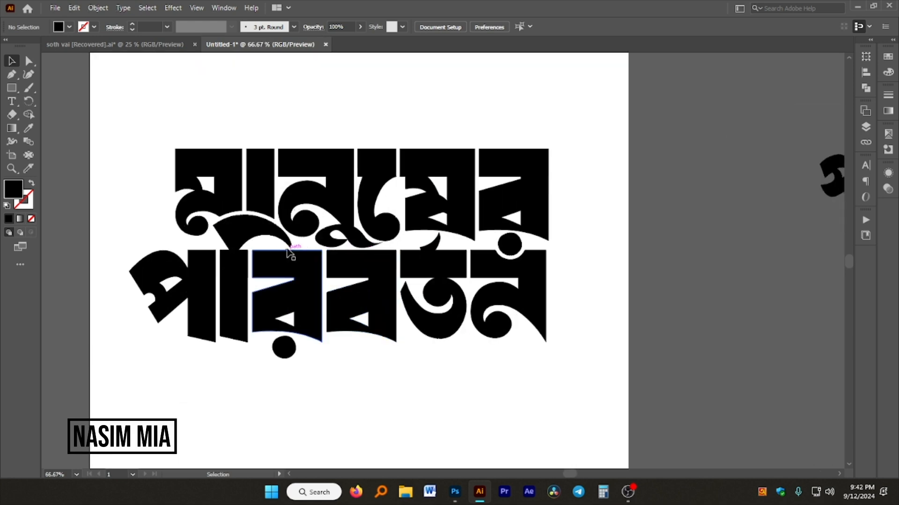
scroll(334, 249, "up", 2)
scroll(335, 251, "down", 2)
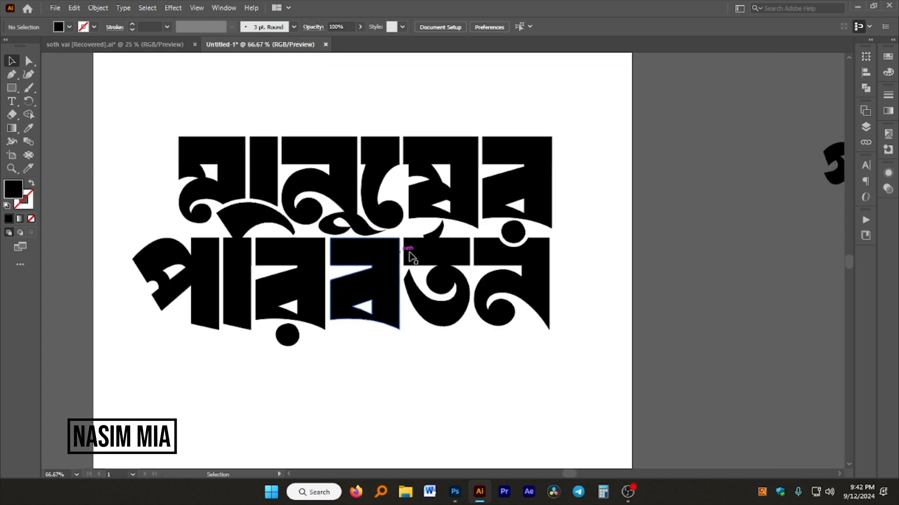
scroll(449, 226, "down", 3)
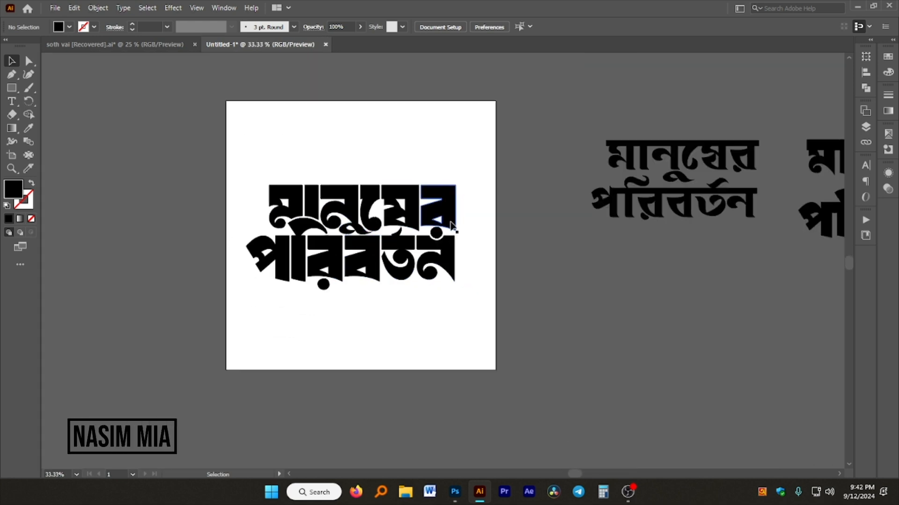
scroll(272, 224, "up", 3)
key("ctrl+a")
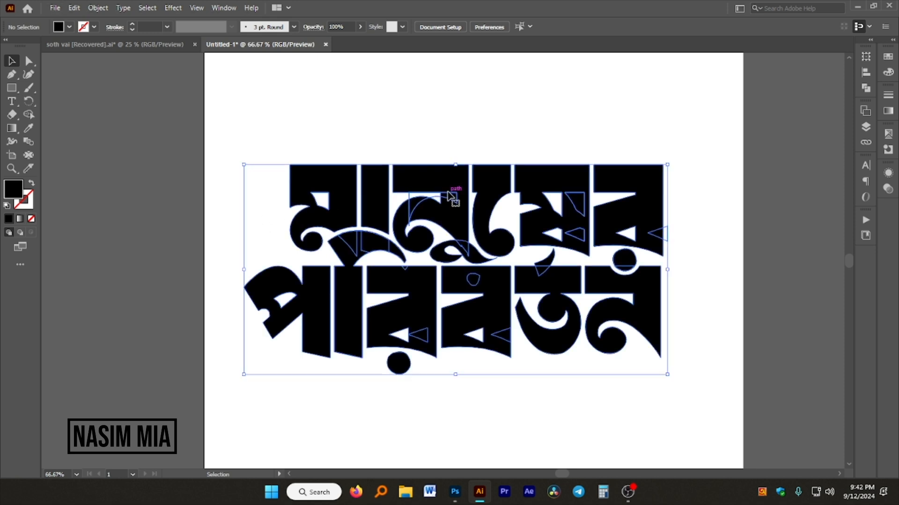
left_click(347, 114)
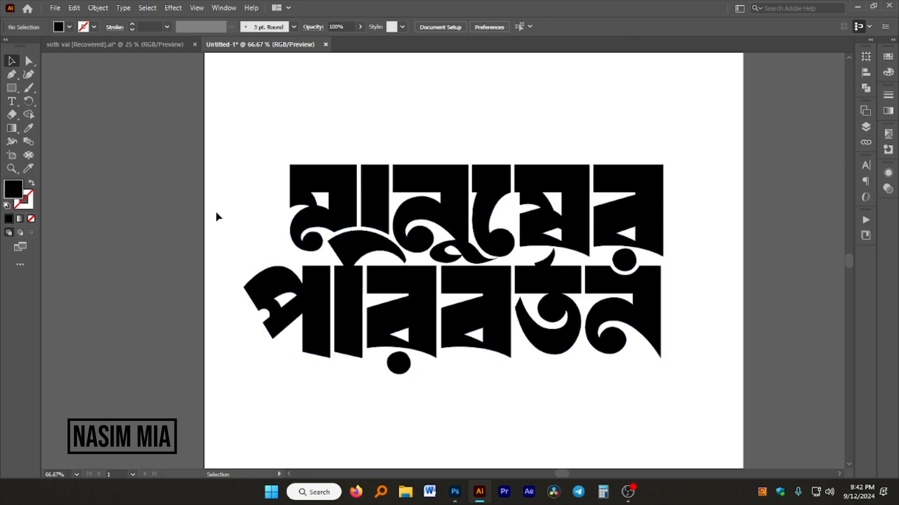
scroll(287, 223, "down", 1)
scroll(314, 223, "down", 2)
scroll(617, 211, "up", 1)
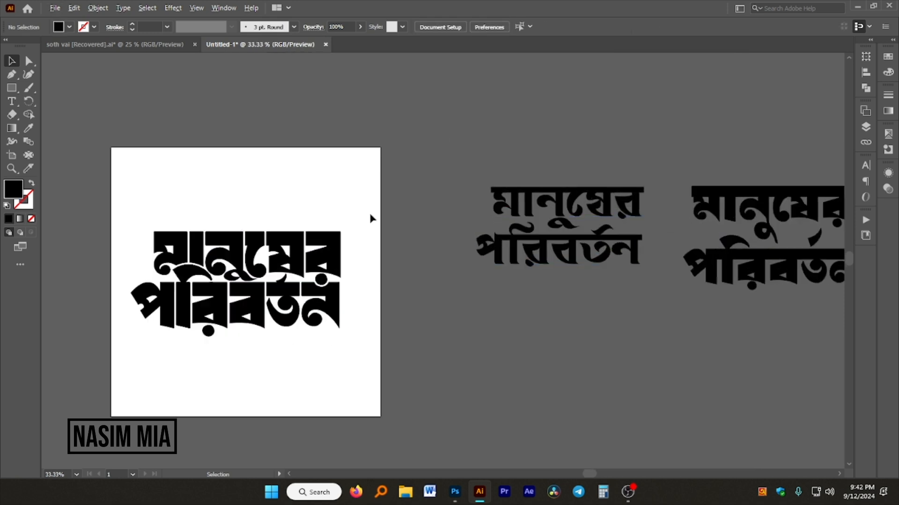
- Compare the two plain text versions of the title placed beside the artboard
scroll(401, 217, "right", 1)
scroll(340, 232, "down", 2)
scroll(341, 232, "up", 2)
scroll(556, 235, "down", 2)
scroll(520, 212, "up", 3)
scroll(647, 222, "down", 3)
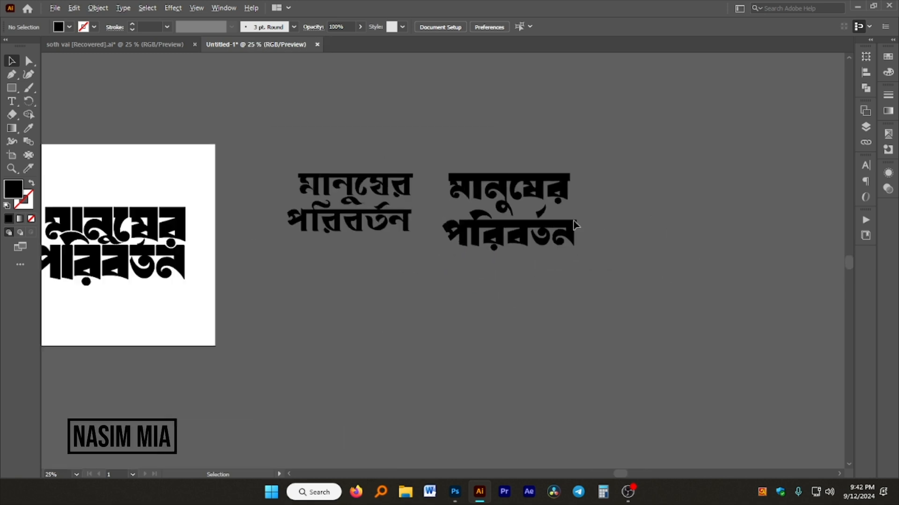
scroll(416, 209, "up", 2)
left_click(538, 396)
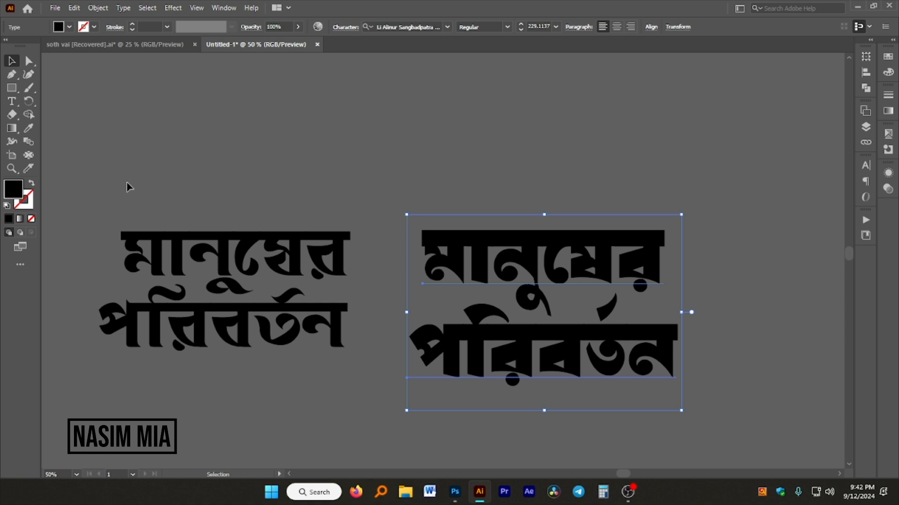
left_click(309, 356)
scroll(309, 356, "down", 2)
scroll(392, 225, "up", 3)
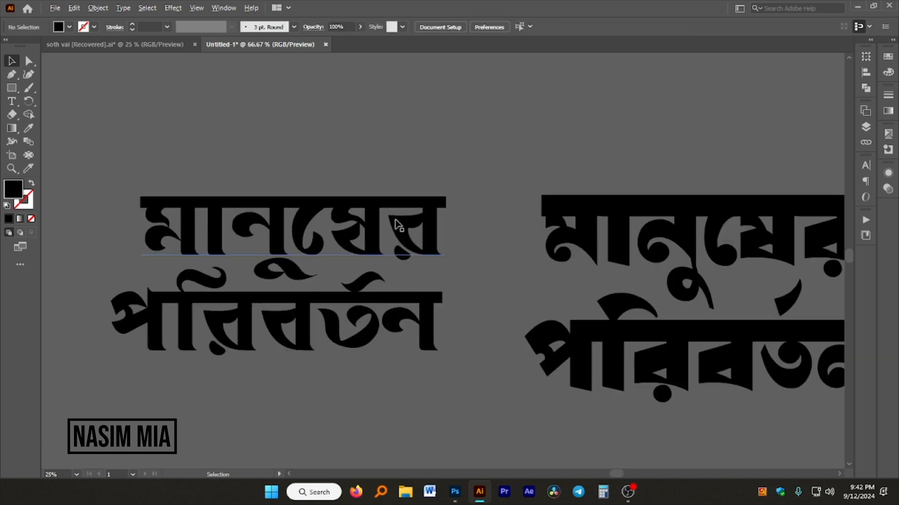
scroll(482, 223, "down", 2)
scroll(487, 234, "up", 2)
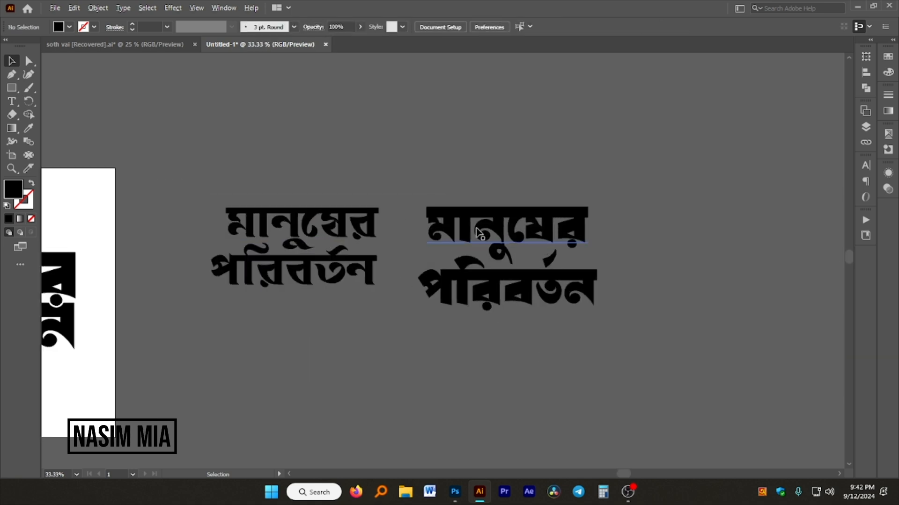
mouse_move(106, 192)
left_mouse_down()
mouse_move(154, 223)
mouse_move(163, 211)
mouse_move(107, 180)
left_mouse_up()
left_click(628, 165)
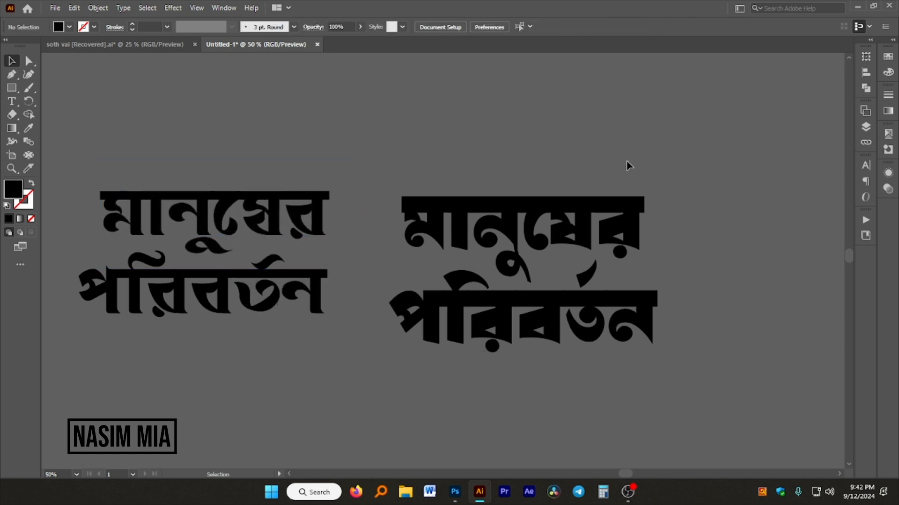
- Inspect the bolder text version of the title, checking its two lines as separate text objects
left_click_drag(588, 375, 587, 375)
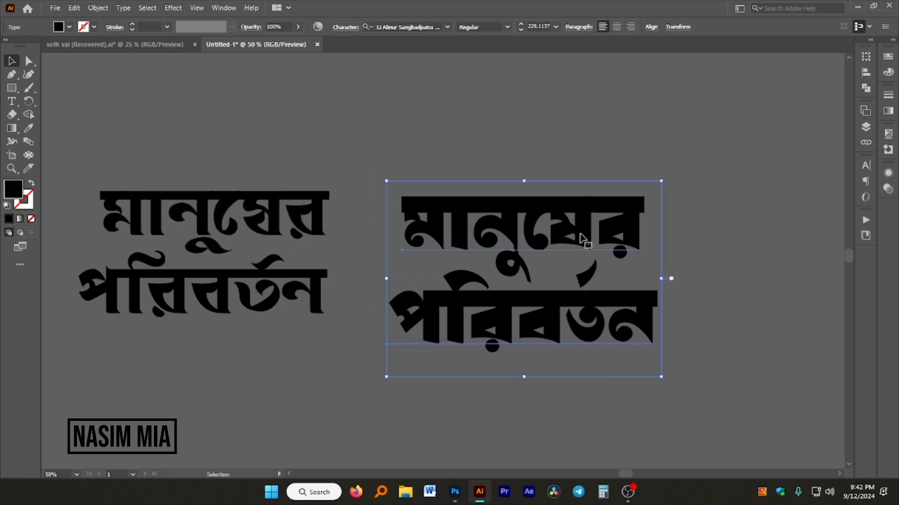
left_click(542, 139)
mouse_move(582, 212)
left_mouse_down()
mouse_move(591, 233)
mouse_move(592, 217)
left_mouse_up()
left_click(505, 160)
scroll(570, 245, "up", 2)
left_click(513, 187)
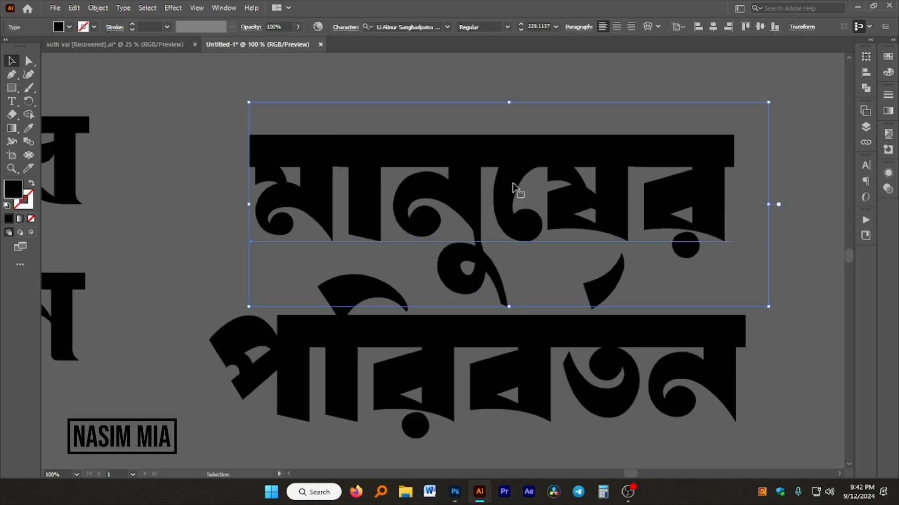
scroll(554, 223, "down", 1)
left_click(199, 187)
left_click(414, 87)
- Compare both plain text versions with the finished lettering on the artboard
scroll(453, 154, "down", 2)
scroll(341, 177, "up", 2)
scroll(358, 182, "down", 2)
scroll(358, 181, "down", 1)
scroll(331, 190, "down", 1)
scroll(281, 209, "up", 1)
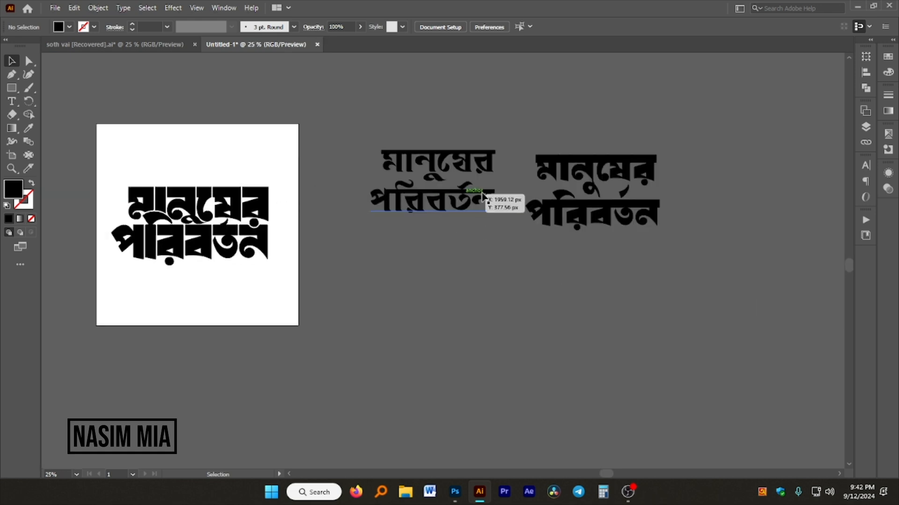
scroll(483, 196, "up", 2)
scroll(376, 193, "down", 1)
scroll(548, 219, "down", 2)
scroll(456, 209, "up", 1)
scroll(454, 209, "up", 2)
scroll(415, 215, "up", 1)
scroll(389, 218, "down", 2)
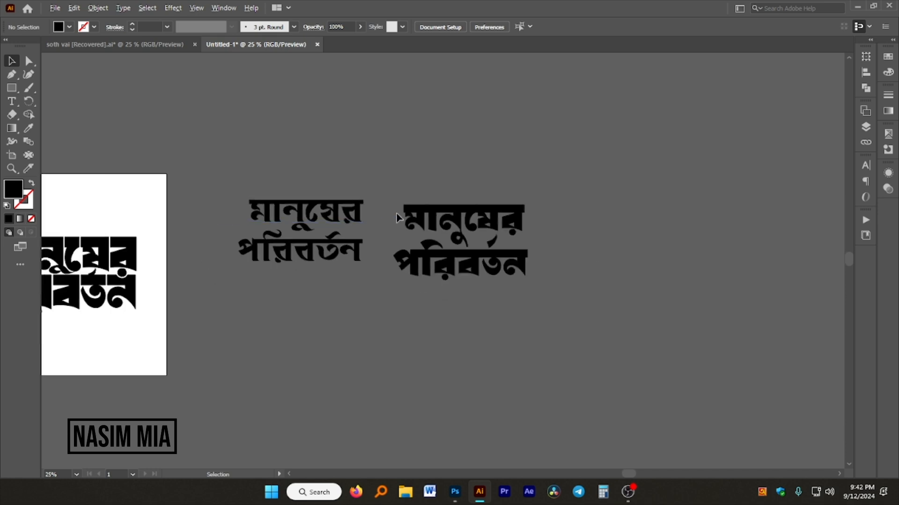
scroll(30, 250, "down", 1)
scroll(161, 232, "up", 2)
scroll(183, 239, "down", 1)
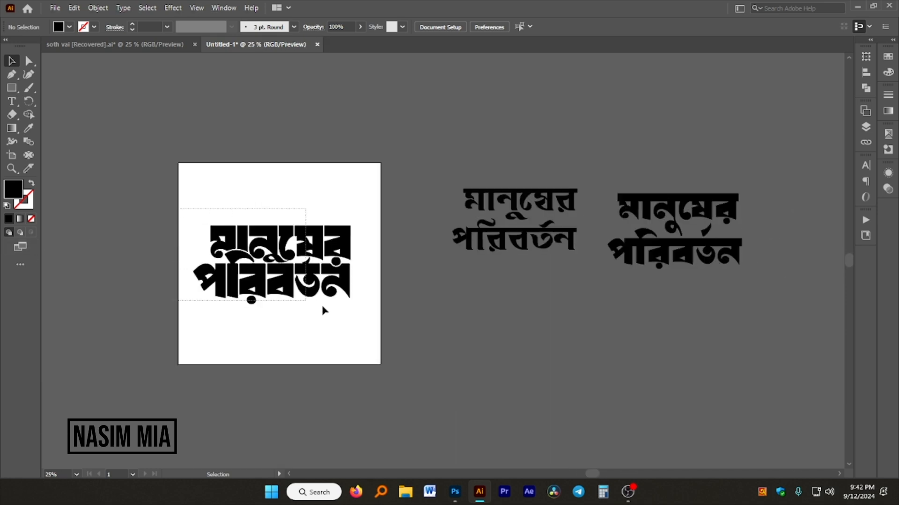
- Move the whole finished lettering off the artboard into the empty canvas area on its left side
left_click_drag(176, 212, 365, 334)
left_click_drag(296, 243, 69, 221)
left_click(255, 222)
- Examine the joined and reshaped letters of the finished lettering beside the empty artboard
scroll(187, 225, "left", 2)
scroll(187, 233, "up", 3)
scroll(187, 232, "left", 2)
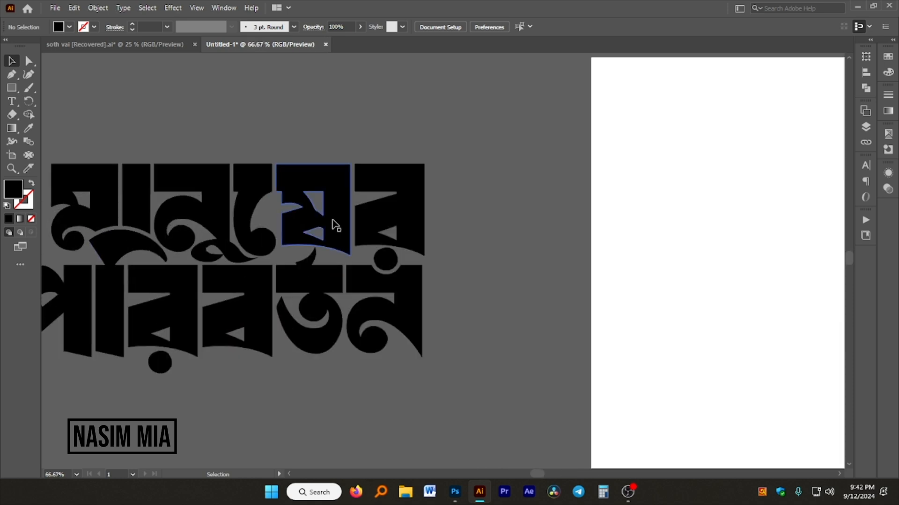
scroll(299, 222, "down", 2)
scroll(357, 219, "up", 1)
scroll(358, 224, "up", 2)
scroll(281, 229, "down", 1)
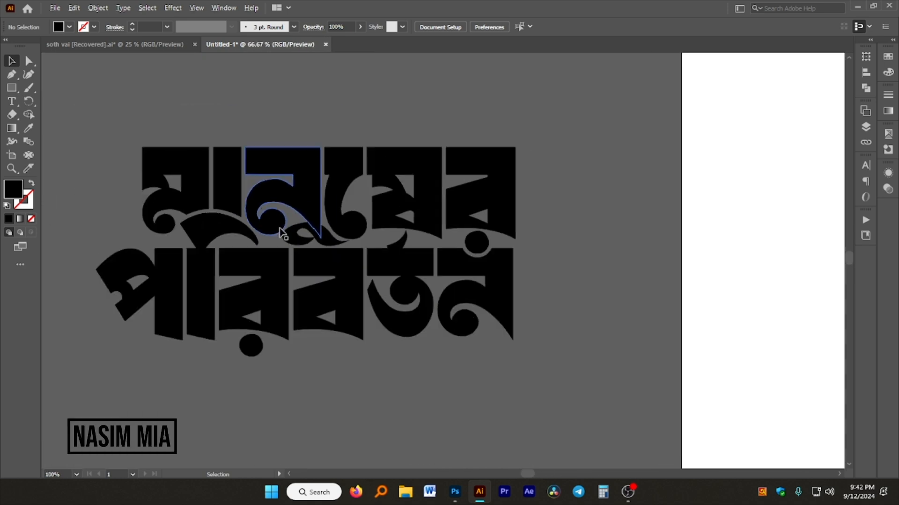
left_click(490, 223)
left_click(577, 206)
scroll(365, 265, "down", 1)
scroll(367, 265, "down", 2)
scroll(487, 256, "up", 2)
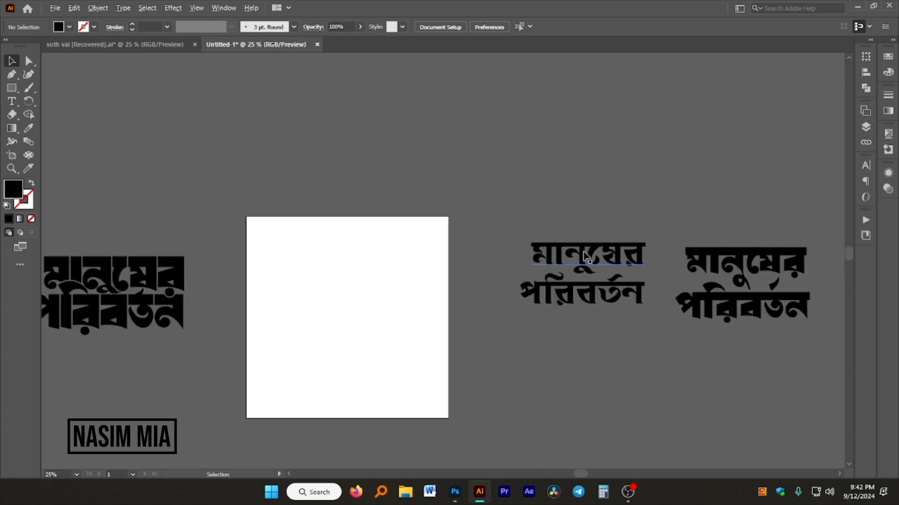
- Review the thinner and bolder title texts again as candidates for the lettering base
scroll(486, 256, "down", 1)
left_click_drag(534, 326, 536, 326)
left_click(592, 198)
scroll(502, 248, "up", 1)
scroll(675, 242, "up", 2)
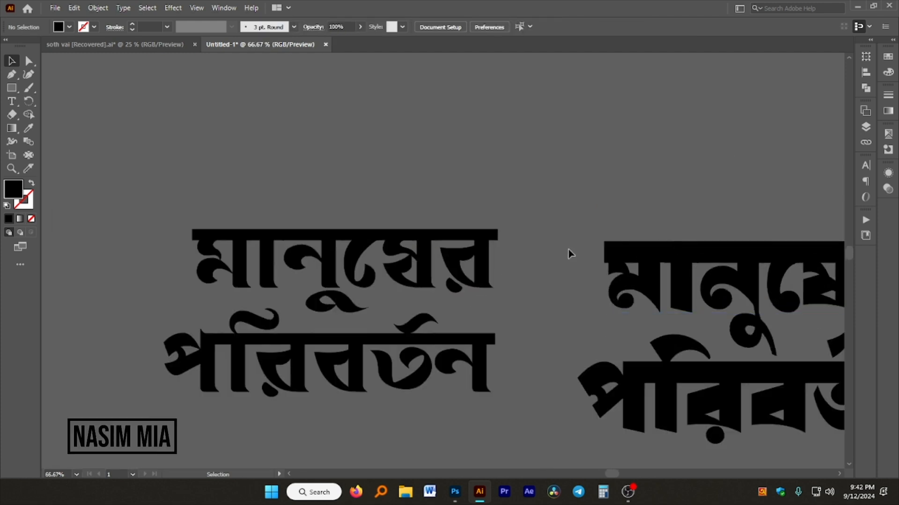
scroll(437, 263, "down", 3)
scroll(561, 281, "up", 1)
scroll(582, 289, "down", 2)
scroll(303, 318, "down", 1)
scroll(180, 301, "up", 4)
scroll(564, 320, "down", 2)
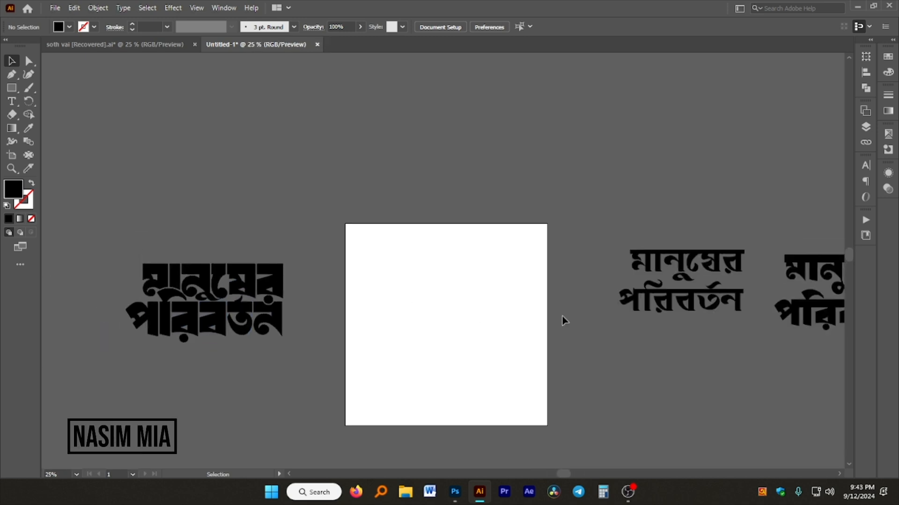
scroll(563, 317, "up", 2)
scroll(302, 282, "down", 2)
scroll(673, 271, "down", 1)
scroll(521, 265, "up", 3)
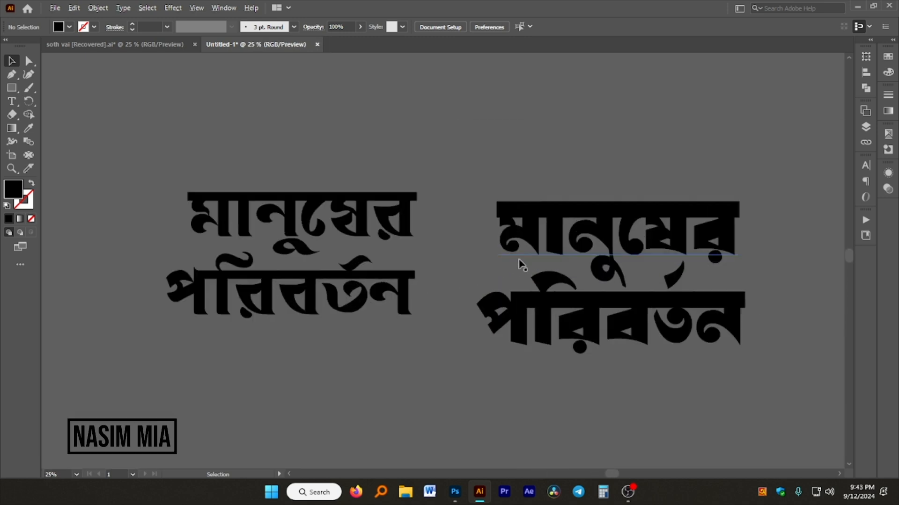
- Place a copy of both lines of the bolder title text on the empty artboard, keeping the original
left_click_drag(511, 268, 512, 268)
scroll(629, 349, "down", 2)
left_click_drag(596, 298, 200, 314)
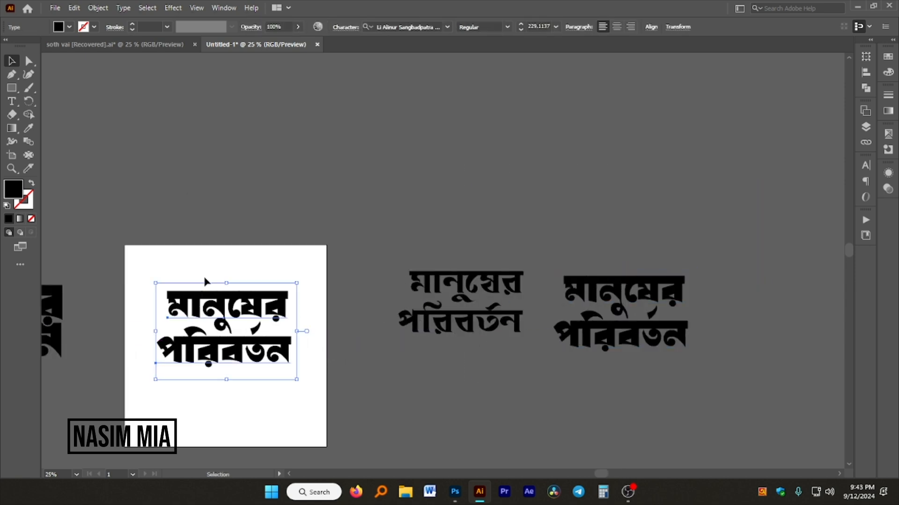
left_click(205, 281)
- Move the upper line মানুষের upward on the artboard to widen the gap above the পরিবর্তন line
scroll(388, 283, "down", 2)
scroll(510, 249, "up", 2)
scroll(515, 246, "up", 1)
scroll(390, 208, "down", 3)
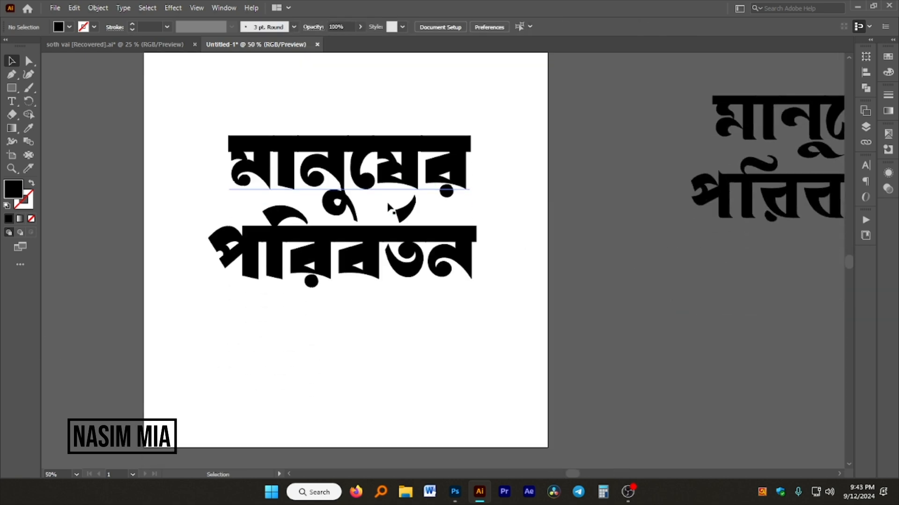
scroll(358, 201, "up", 2)
left_click_drag(358, 207, 367, 174)
- Convert the মানুষের and পরিবর্তন text lines on the artboard to outlines
right_click(361, 162)
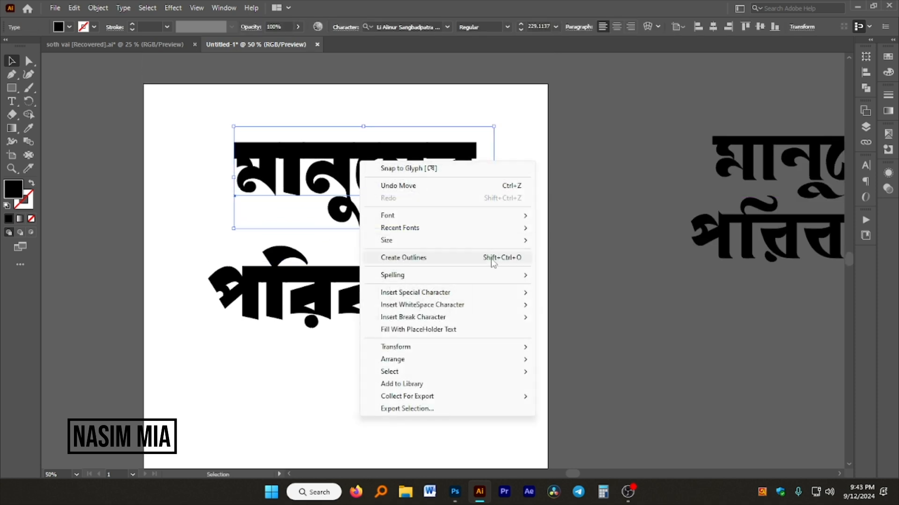
left_click(449, 259)
left_click(523, 184)
left_click(397, 306)
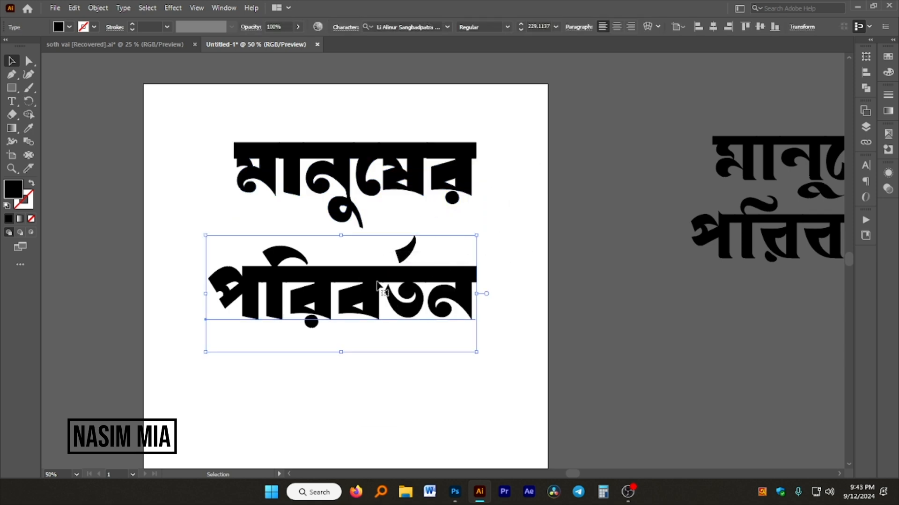
right_click(378, 282)
left_click(470, 120)
left_click(515, 189)
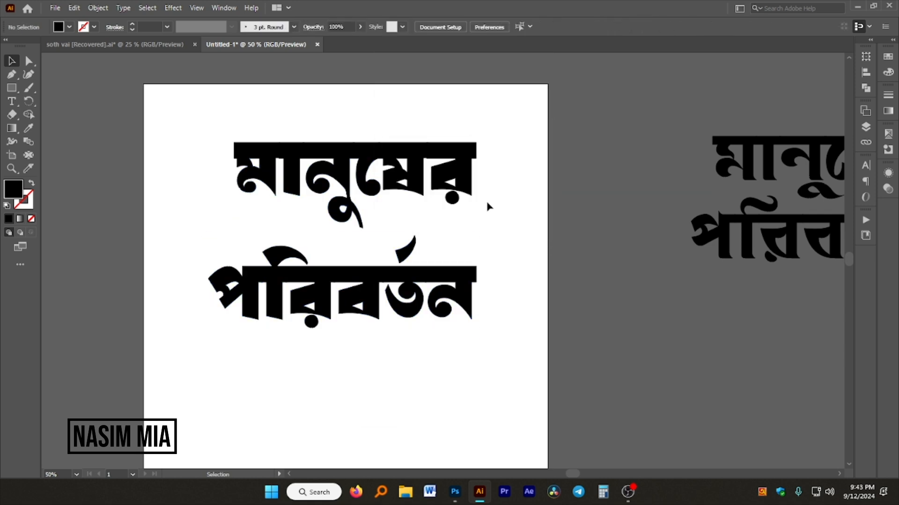
- Move the outlined পরিবর্তন word downward to widen the gap below মানুষের
left_click_drag(357, 283, 359, 319)
left_click(366, 176)
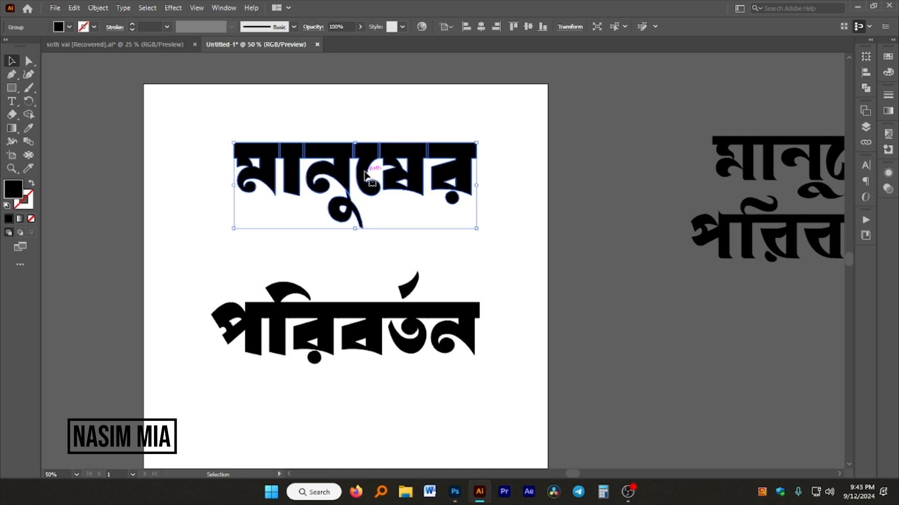
left_click(381, 319)
- Ungroup the outlined letters of both মানুষের and পরিবর্তন
left_click(387, 179)
right_click(415, 171)
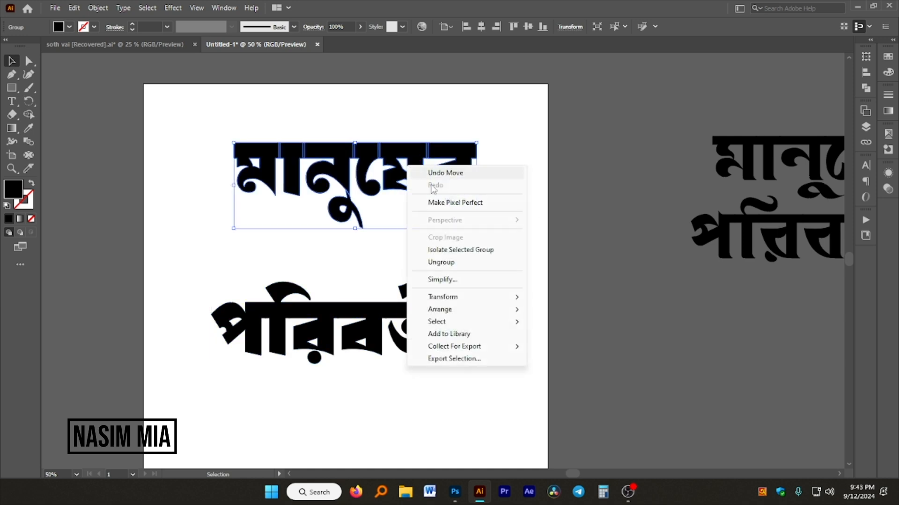
left_click(441, 262)
left_click(375, 287)
left_click(360, 331)
right_click(367, 321)
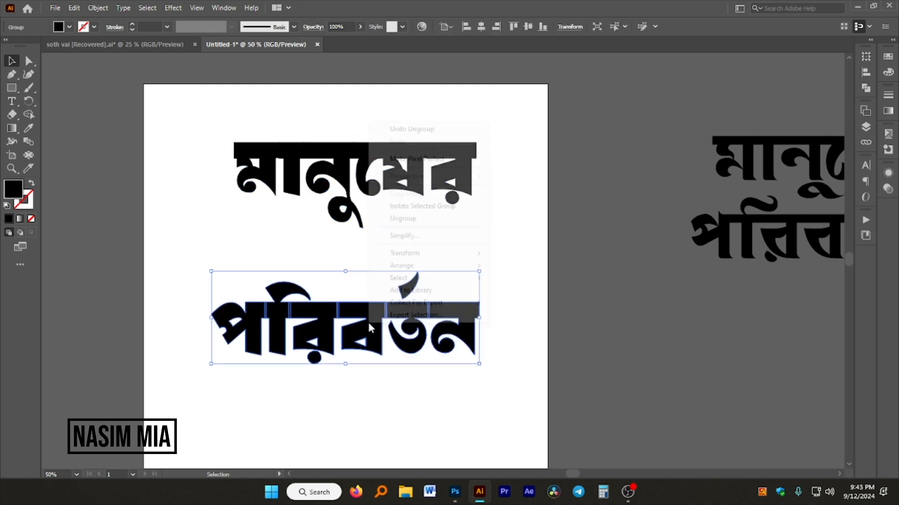
left_click(415, 219)
- Try moving single letters of মানুষের out of the word, undoing each move
key("a")
mouse_move(457, 180)
left_mouse_down()
mouse_move(462, 216)
mouse_move(475, 227)
mouse_move(464, 172)
left_mouse_up()
left_click_drag(342, 177, 337, 252)
key("ctrl+z")
left_click_drag(260, 171, 257, 237)
key("ctrl+z")
left_click_drag(291, 178, 287, 224)
key("ctrl+z")
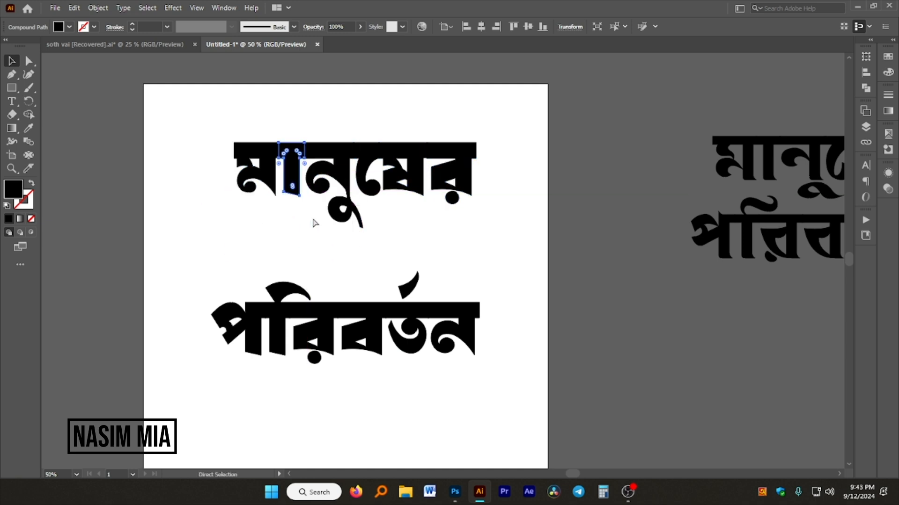
- Move all the letters of পরিবর্তন off the artboard, leaving only মানুষের on it
key("v")
scroll(373, 257, "down", 2)
left_click(313, 288)
left_click(195, 244)
left_click_drag(628, 311, 628, 313)
scroll(468, 281, "down", 4)
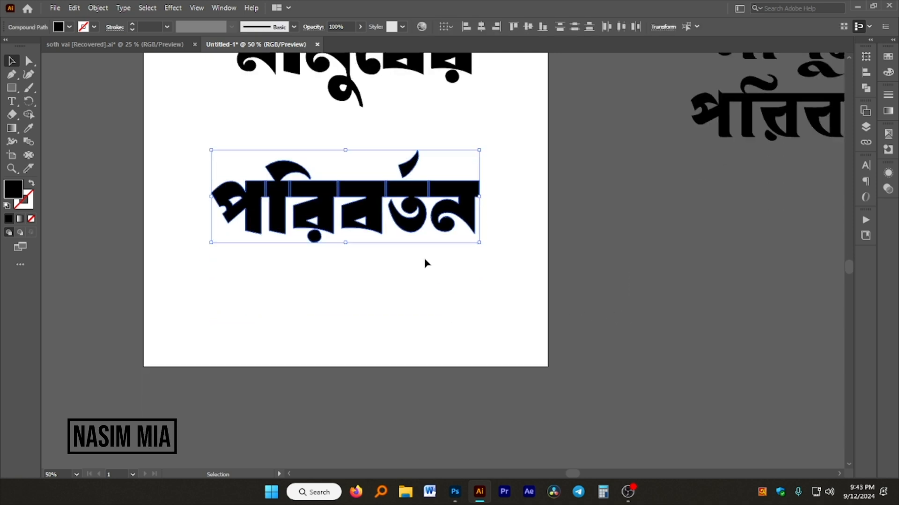
left_click_drag(369, 190, 557, 407)
left_click(617, 204)
- Examine the top bar and the letter shapes of মানুষের up close
scroll(401, 189, "up", 5)
scroll(339, 212, "up", 3)
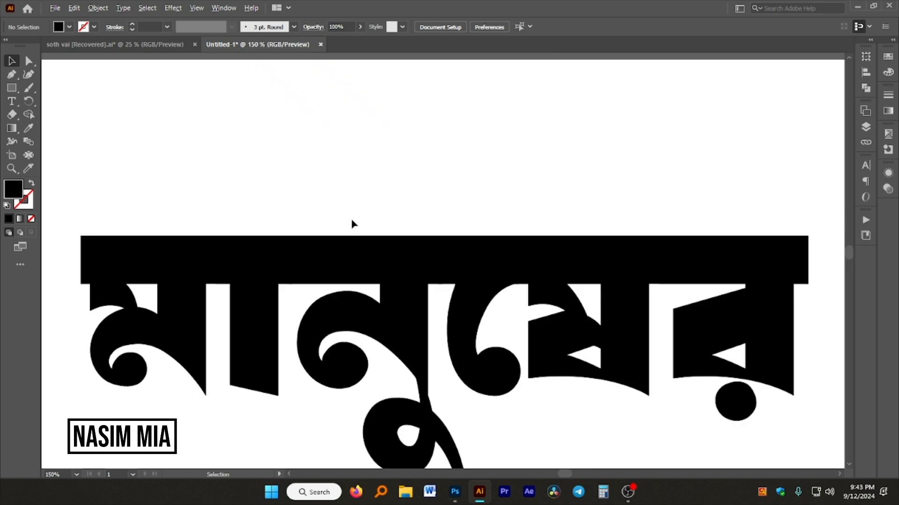
scroll(291, 220, "up", 3)
scroll(252, 247, "up", 4)
scroll(286, 248, "down", 10)
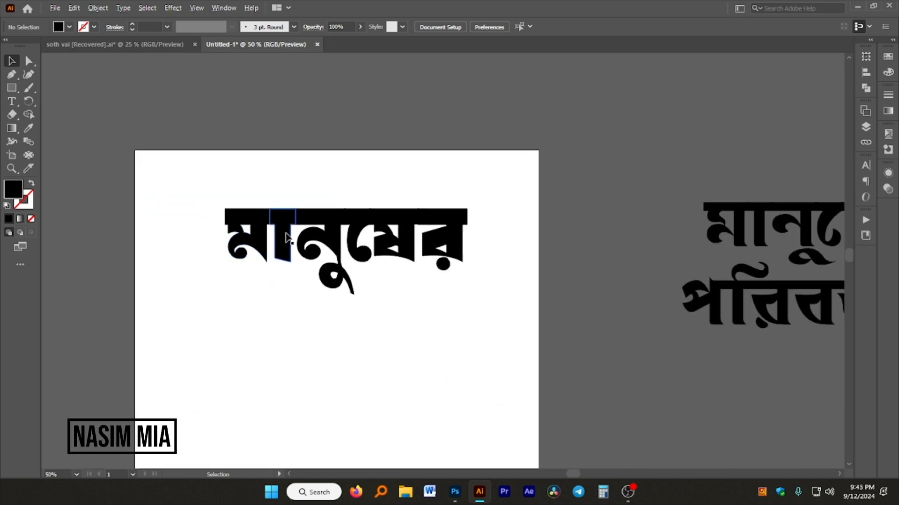
scroll(281, 233, "up", 7)
scroll(231, 220, "down", 5)
scroll(166, 213, "up", 5)
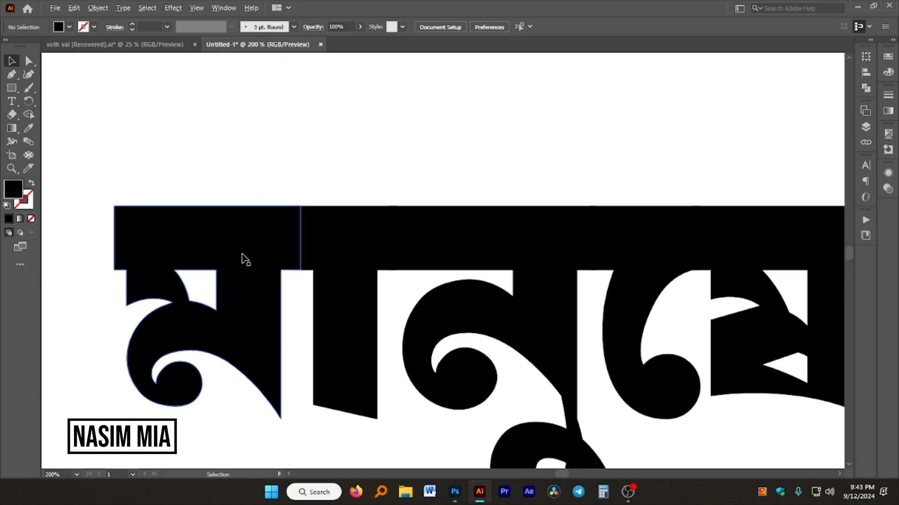
scroll(231, 242, "down", 5)
scroll(401, 251, "up", 2)
scroll(371, 281, "down", 3)
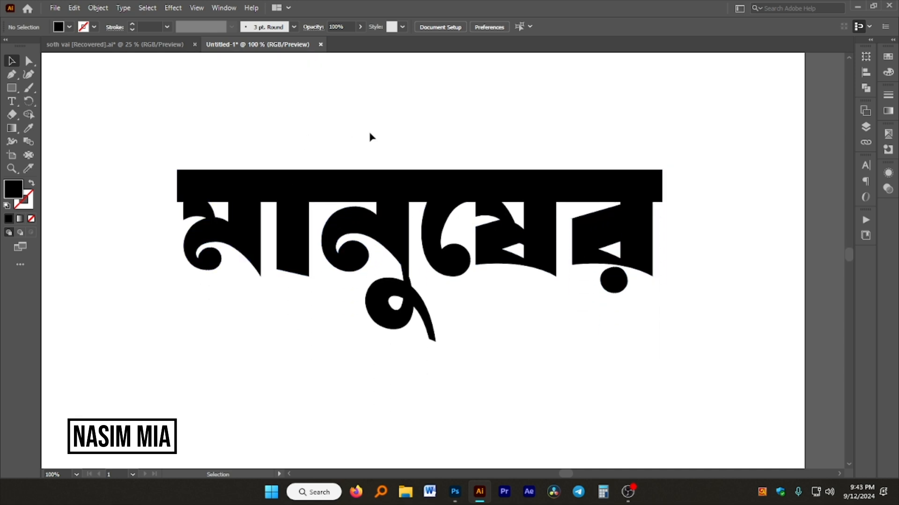
- Move the ু sign out from under the ন to the empty area left of the artboard
left_click_drag(406, 306, 102, 290)
scroll(344, 327, "down", 2)
left_click(206, 271)
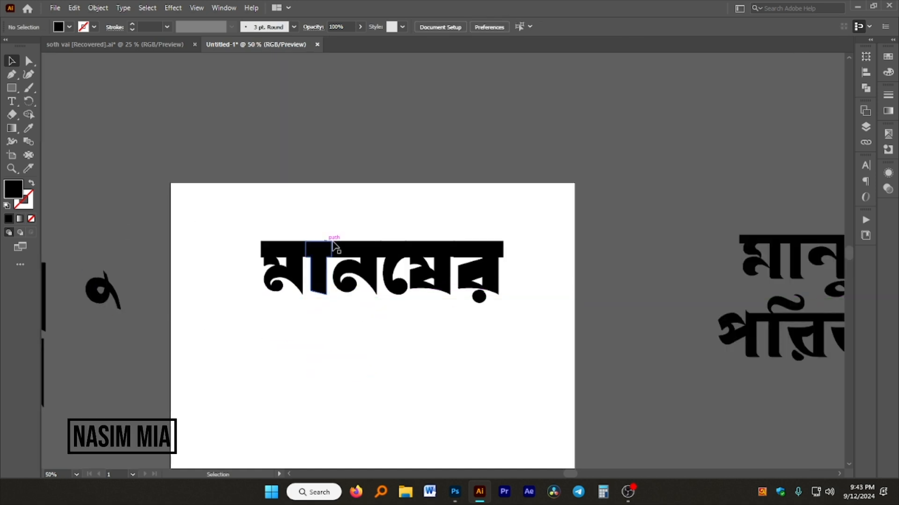
- Draw a vertical line with the Line Segment tool through the left end of the top bar and the ম
scroll(326, 246, "up", 6)
scroll(335, 272, "down", 3)
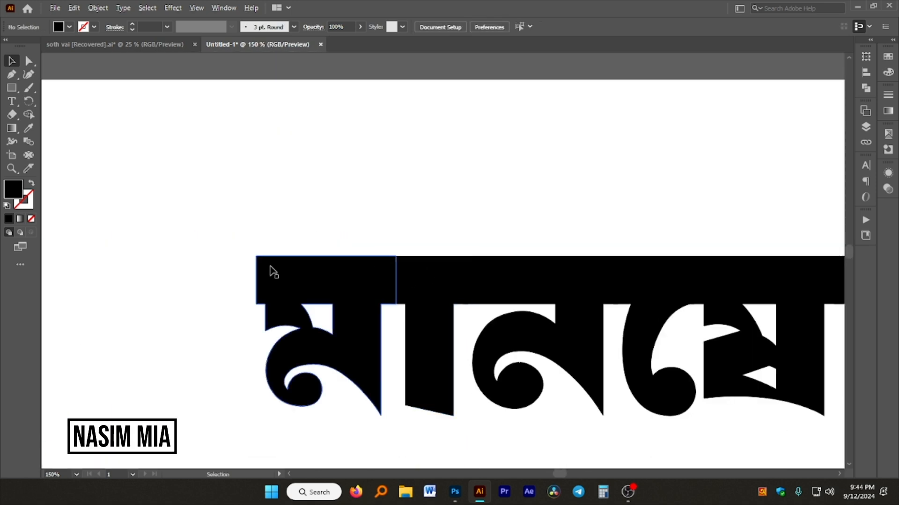
scroll(323, 269, "up", 3)
scroll(157, 229, "down", 2)
scroll(245, 235, "up", 3)
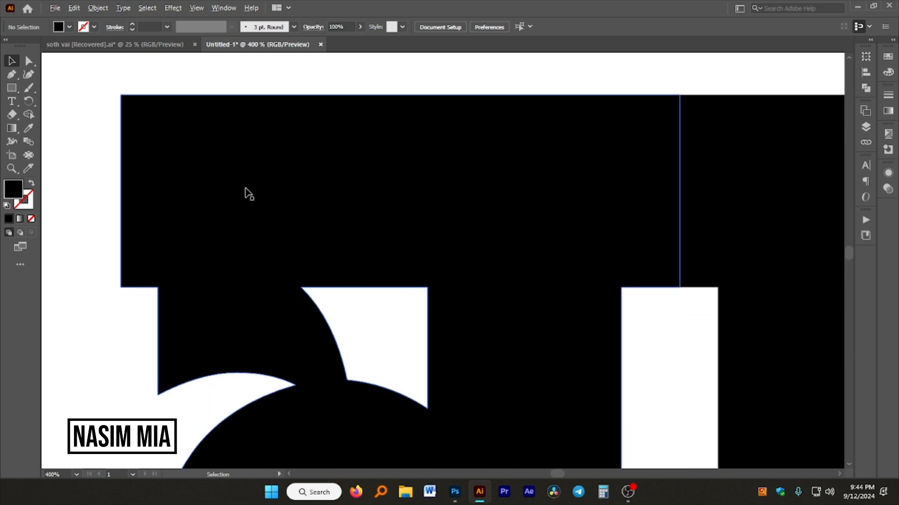
scroll(246, 193, "up", 2)
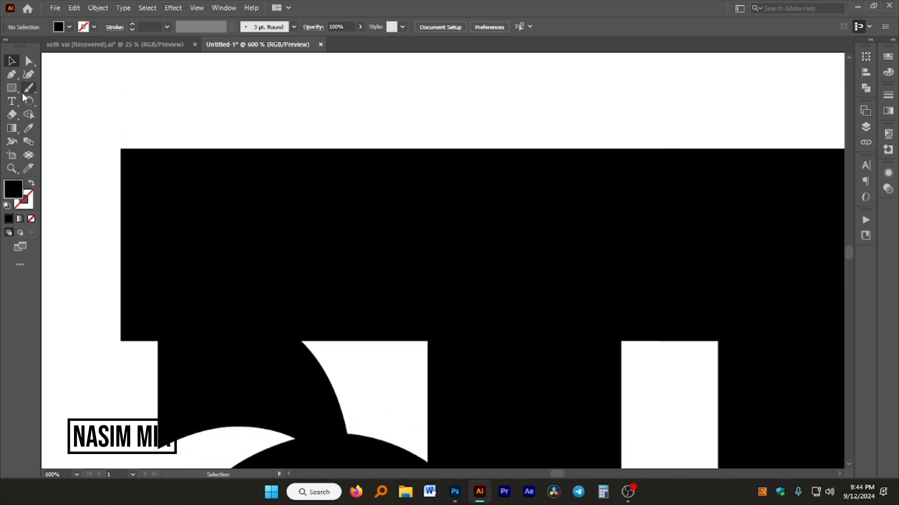
left_click_drag(11, 90, 51, 88)
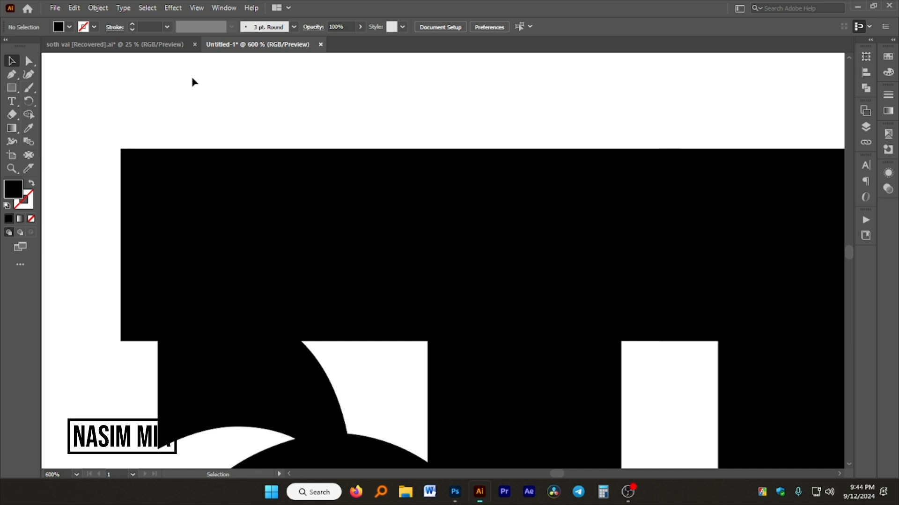
right_click(10, 89)
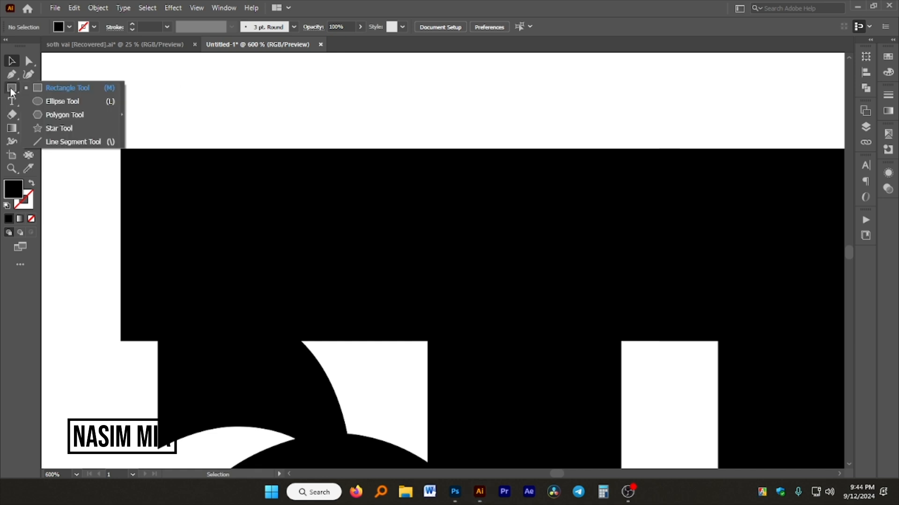
left_click(73, 142)
scroll(251, 150, "down", 2)
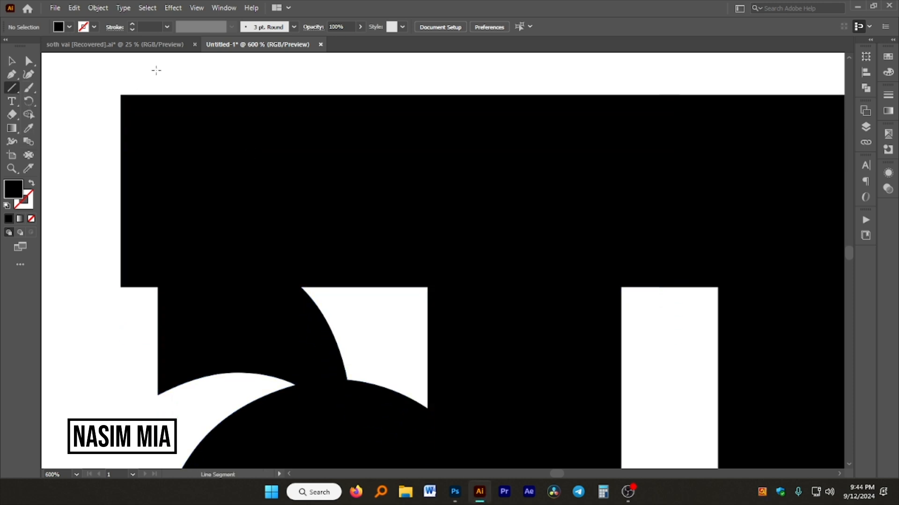
scroll(160, 79, "up", 2)
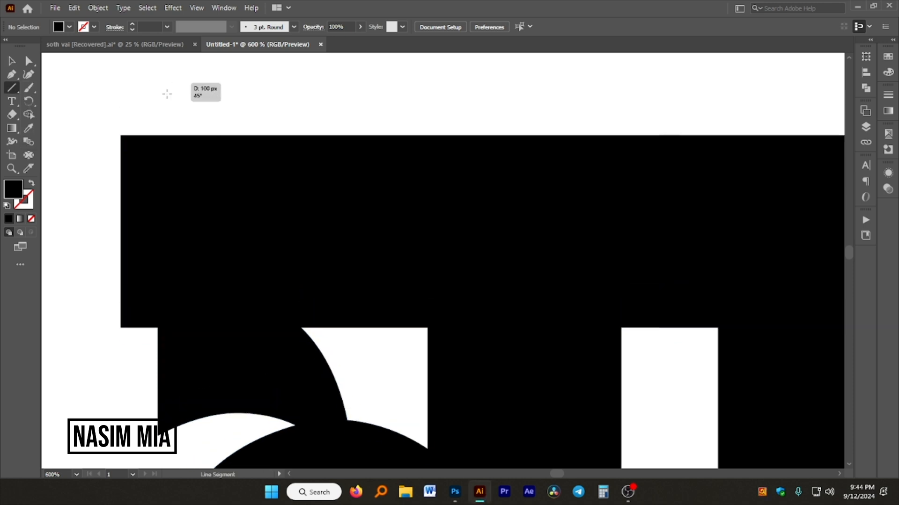
left_click_drag(169, 83, 146, 384)
left_click_drag(152, 443, 160, 335)
scroll(169, 299, "up", 3)
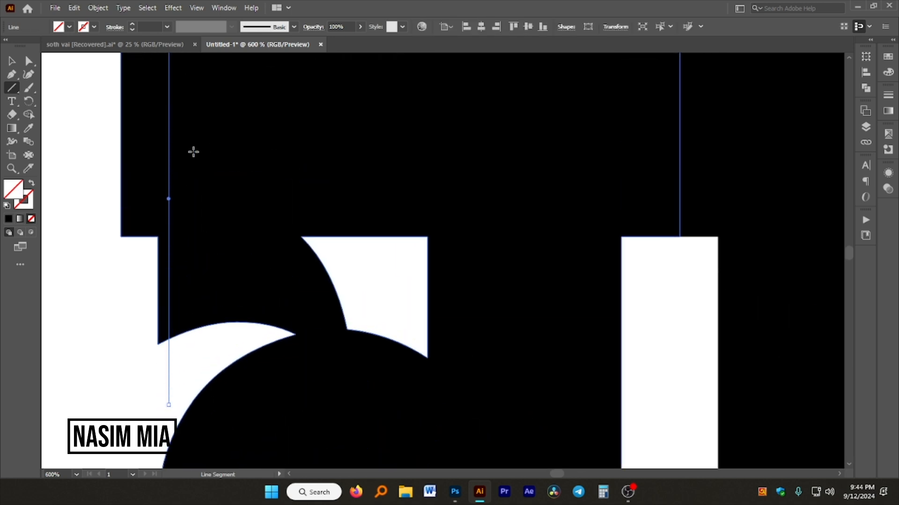
scroll(164, 178, "up", 3)
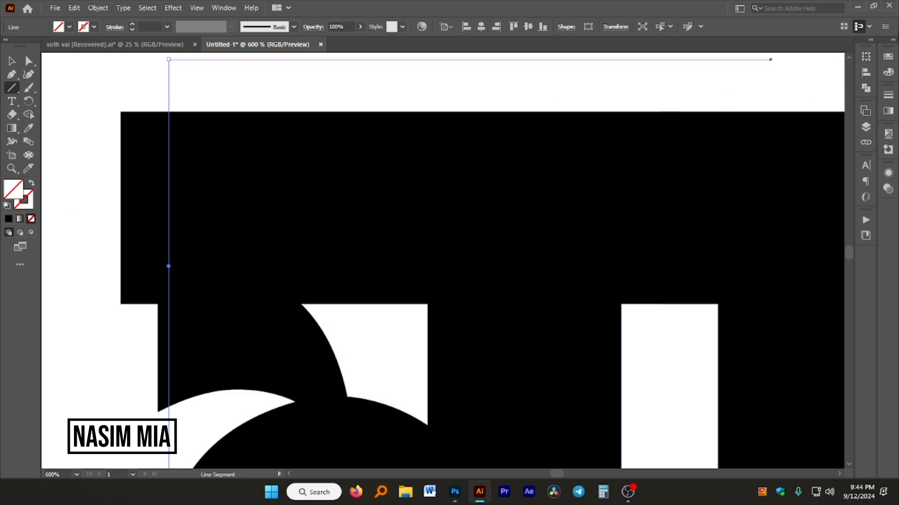
left_click(860, 26)
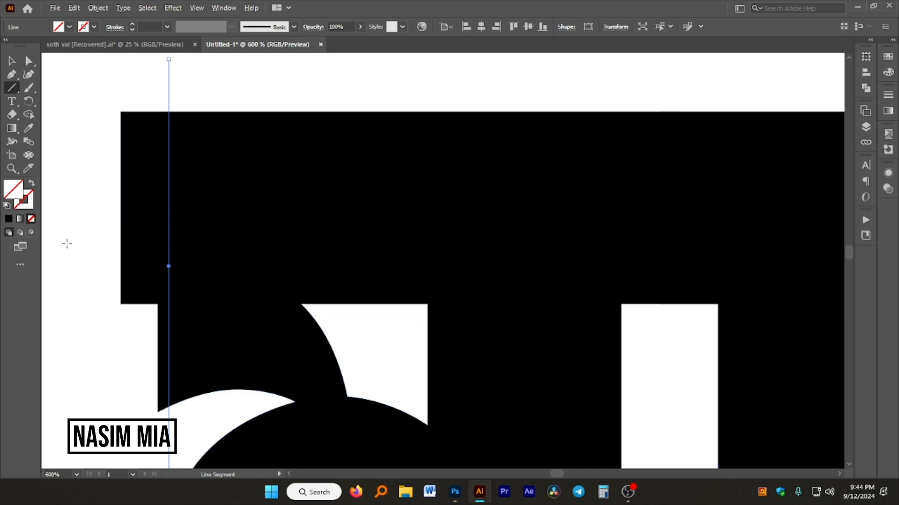
- Align the vertical line exactly with the left edge of the ম below the top bar
scroll(76, 253, "up", 4)
scroll(375, 271, "down", 3)
scroll(404, 266, "up", 4)
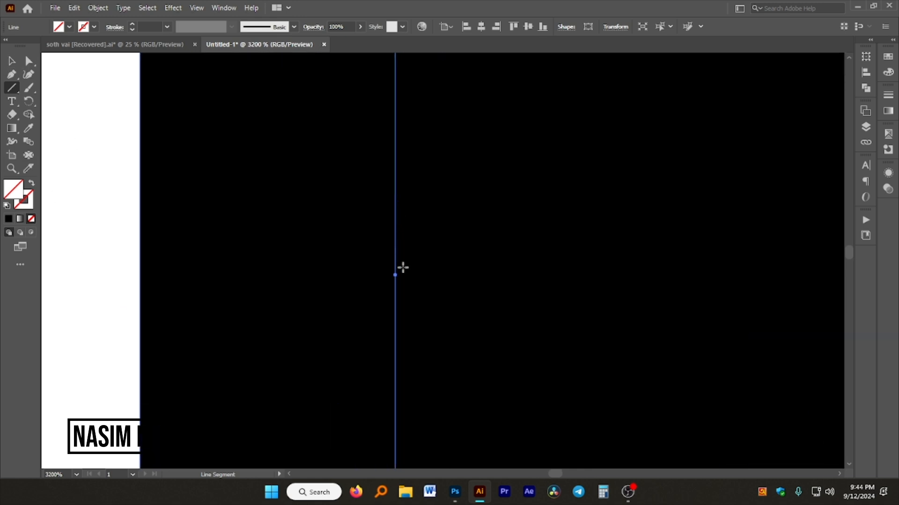
scroll(401, 225, "down", 3)
left_click_drag(395, 82, 338, 89)
scroll(236, 164, "down", 5)
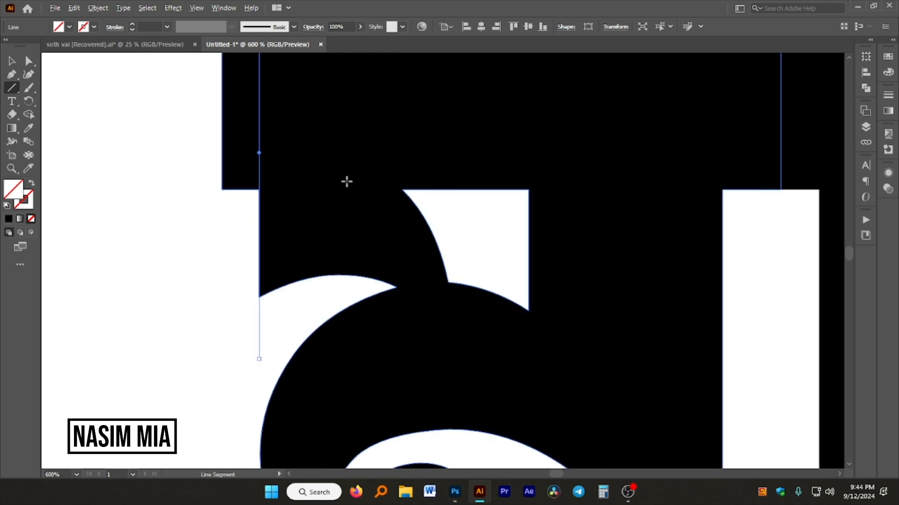
- Draw a second vertical line through the top bar beside the right edge of the ম stem
scroll(347, 183, "up", 1)
scroll(176, 194, "down", 4)
scroll(318, 194, "up", 2)
scroll(313, 192, "up", 4)
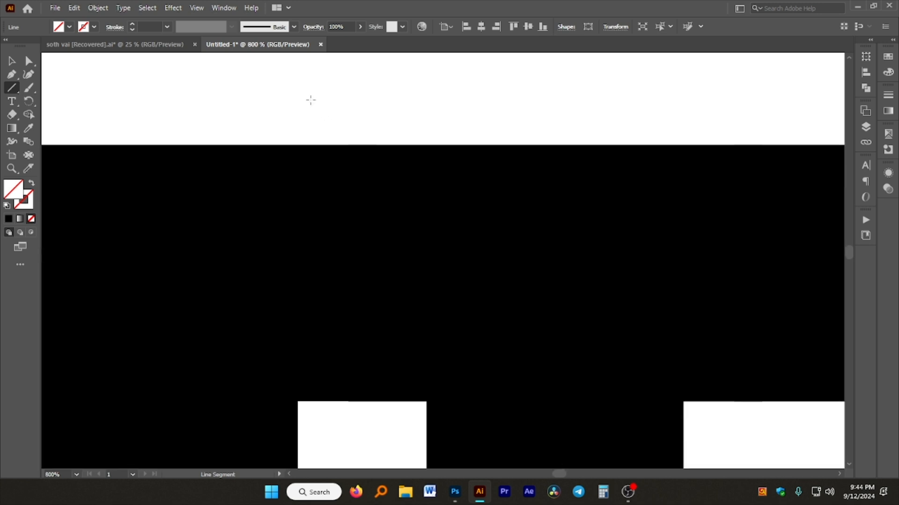
scroll(304, 79, "down", 1)
left_click_drag(295, 62, 309, 356)
left_click_drag(305, 425, 324, 415)
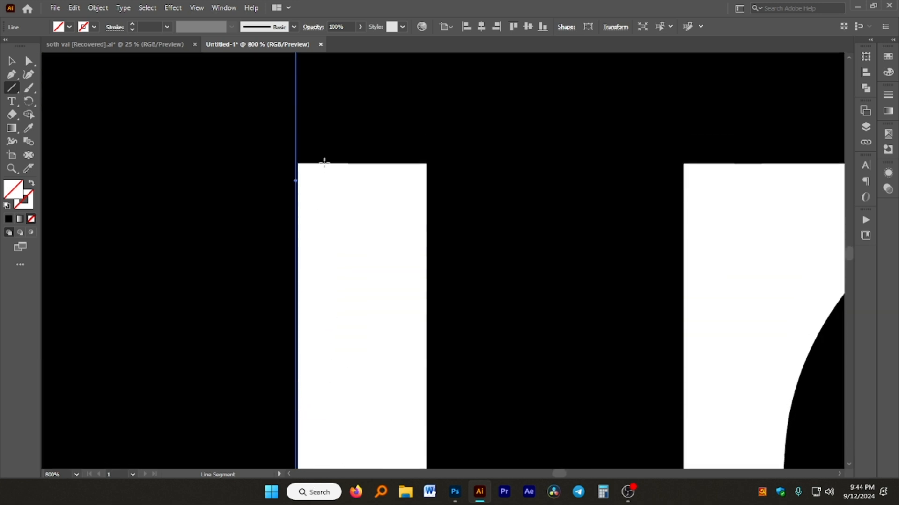
- Shift the second line exactly onto the right edge of the ম stem
scroll(305, 234, "up", 10)
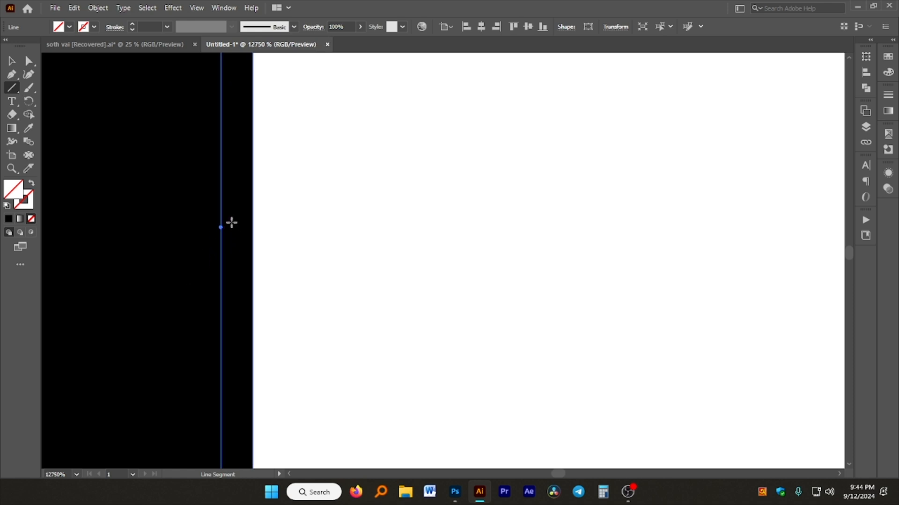
left_click_drag(221, 230, 252, 228)
scroll(297, 195, "down", 15)
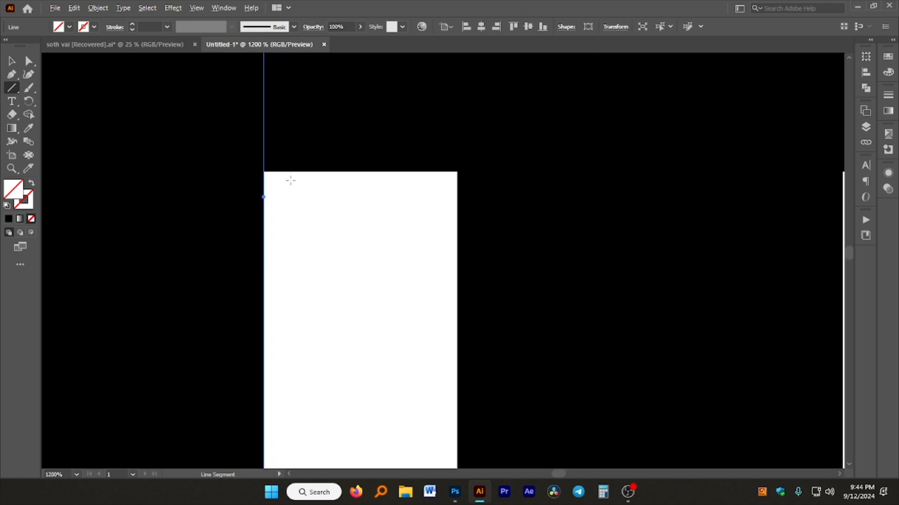
scroll(351, 199, "up", 4)
scroll(344, 175, "down", 1)
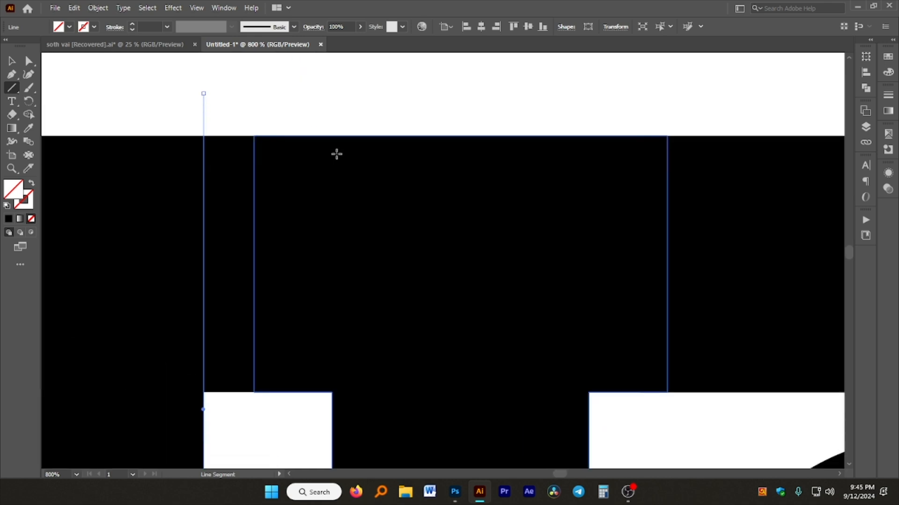
scroll(337, 153, "down", 2)
scroll(317, 397, "down", 3)
mouse_move(316, 100)
left_mouse_down()
mouse_move(317, 397)
mouse_move(309, 305)
left_mouse_up()
scroll(367, 156, "up", 1)
scroll(367, 156, "up", 5)
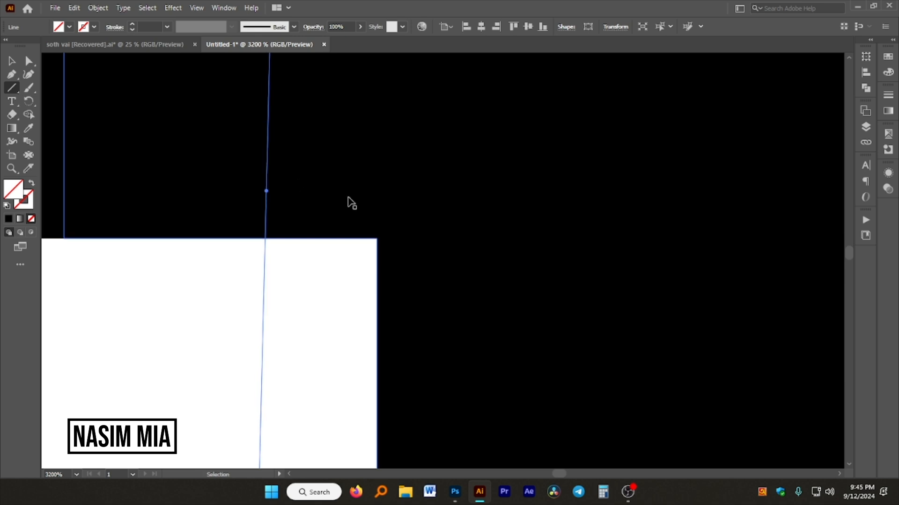
scroll(353, 198, "down", 7)
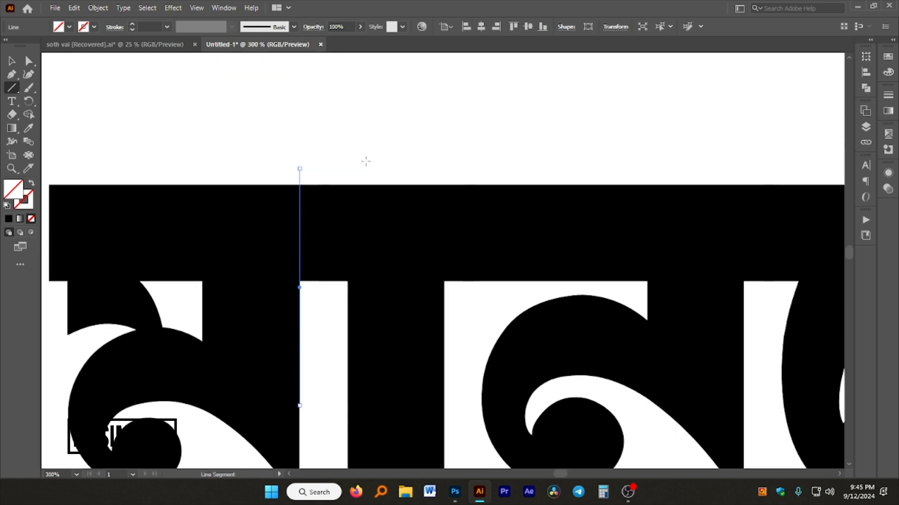
mouse_move(345, 133)
left_mouse_down()
mouse_move(370, 419)
mouse_move(357, 182)
mouse_move(364, 162)
left_mouse_up()
- Draw a third vertical line through the top bar close to the left edge of the া stem
scroll(369, 419, "down", 8)
scroll(365, 162, "up", 4)
mouse_move(396, 99)
left_mouse_down()
mouse_move(396, 180)
mouse_move(409, 184)
mouse_move(355, 245)
mouse_move(288, 267)
left_mouse_up()
- Shift the third line exactly onto the left edge of the া stem
scroll(409, 185, "up", 3)
scroll(355, 245, "up", 7)
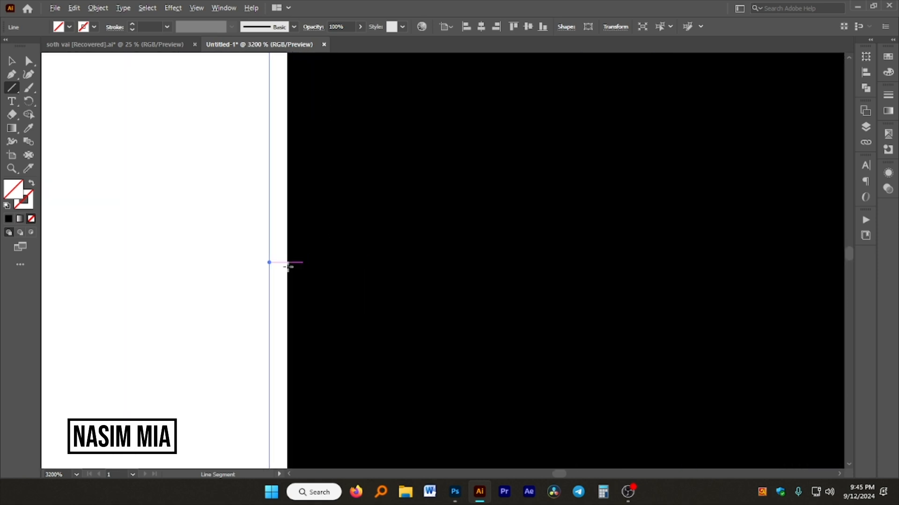
scroll(283, 256, "up", 2)
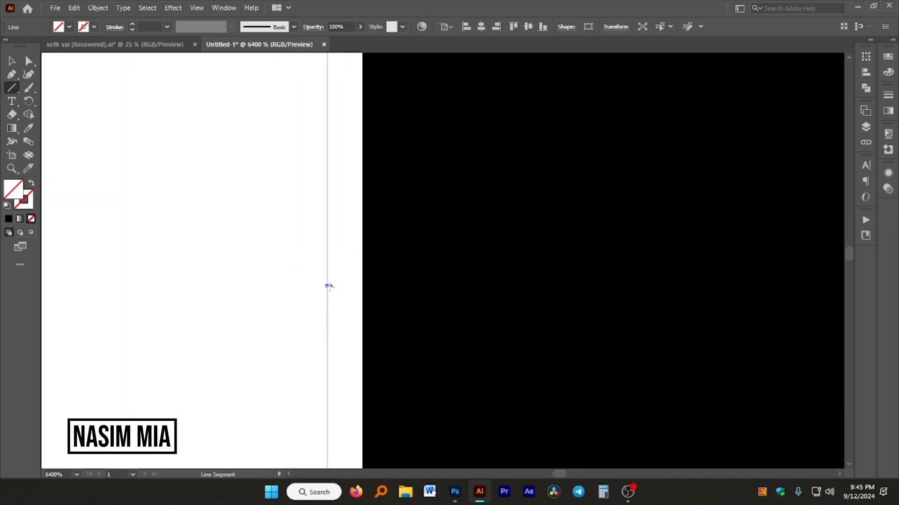
left_click_drag(328, 288, 361, 285)
scroll(244, 287, "down", 1)
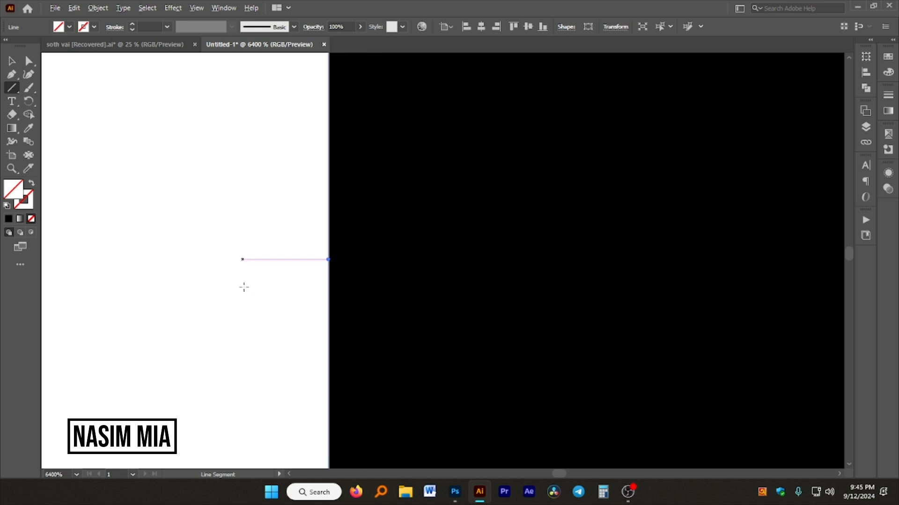
- Draw a fourth vertical line through the top bar and shift it exactly onto the right edge of the া stem
scroll(244, 288, "down", 10)
left_click_drag(282, 129, 281, 215)
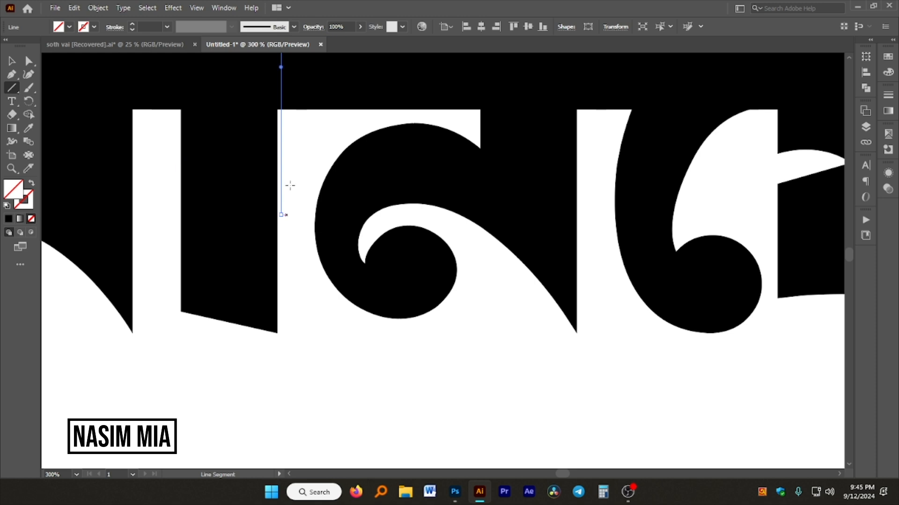
scroll(283, 168, "up", 6)
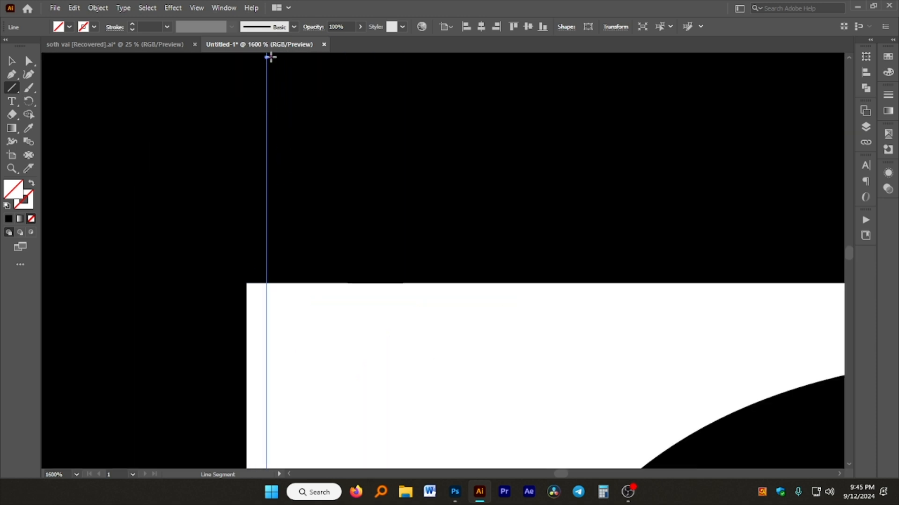
left_click_drag(271, 66, 247, 197)
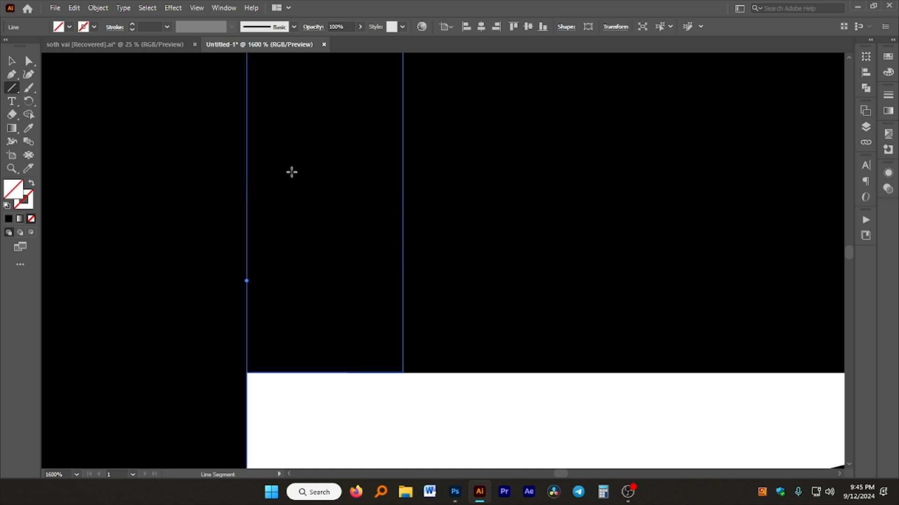
- Draw a fifth vertical line through the top bar near the outer left curve of the ন
scroll(282, 178, "down", 5)
scroll(444, 183, "up", 3)
scroll(357, 215, "down", 4)
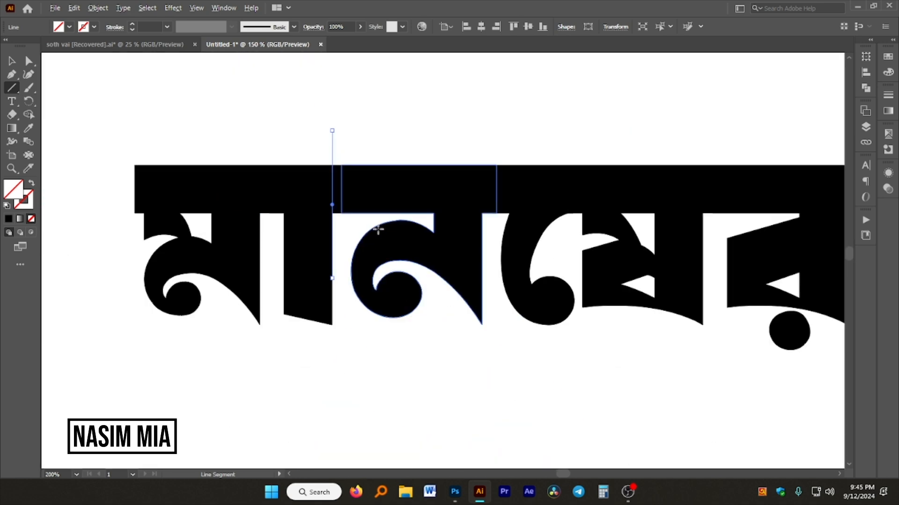
scroll(363, 255, "up", 3)
scroll(330, 253, "down", 3)
scroll(327, 213, "up", 2)
scroll(334, 231, "up", 3)
scroll(333, 232, "down", 3)
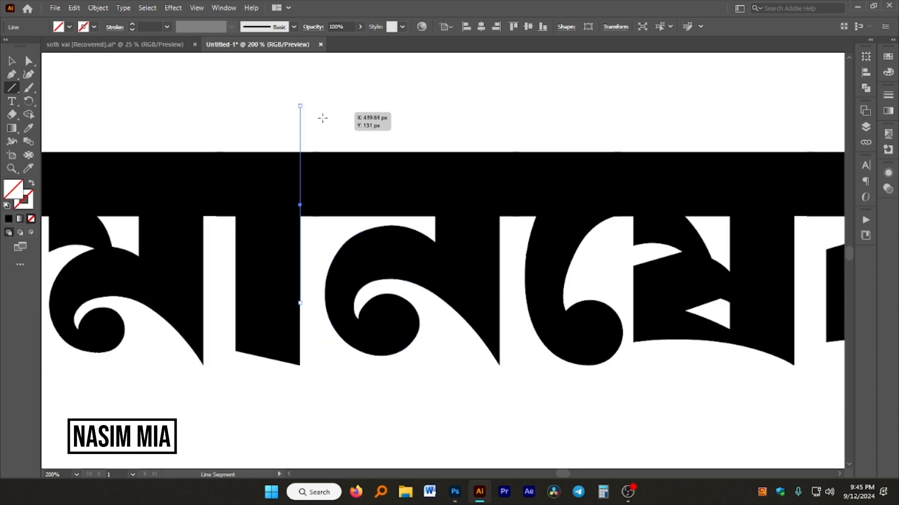
scroll(330, 103, "down", 3)
scroll(337, 213, "up", 3)
scroll(395, 153, "up", 2)
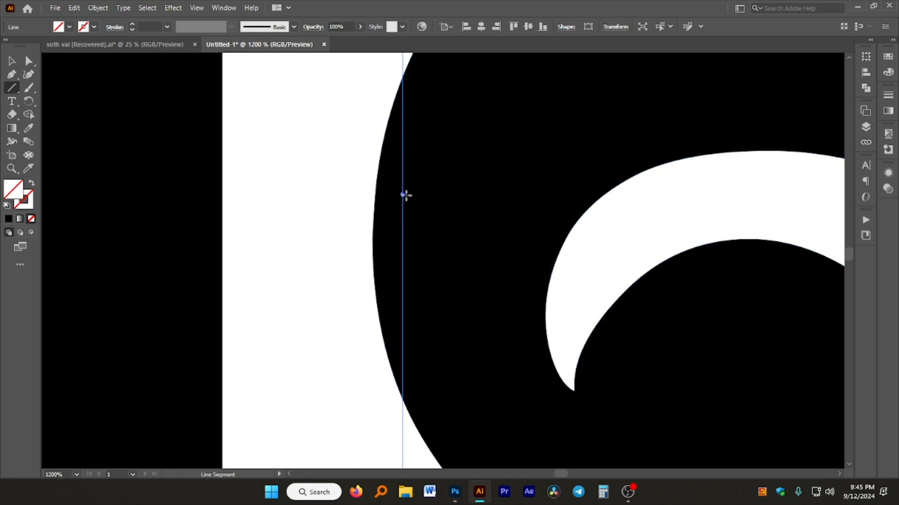
- Shift the fifth line until it touches the outermost left point of the ন curve
left_click_drag(403, 195, 372, 203)
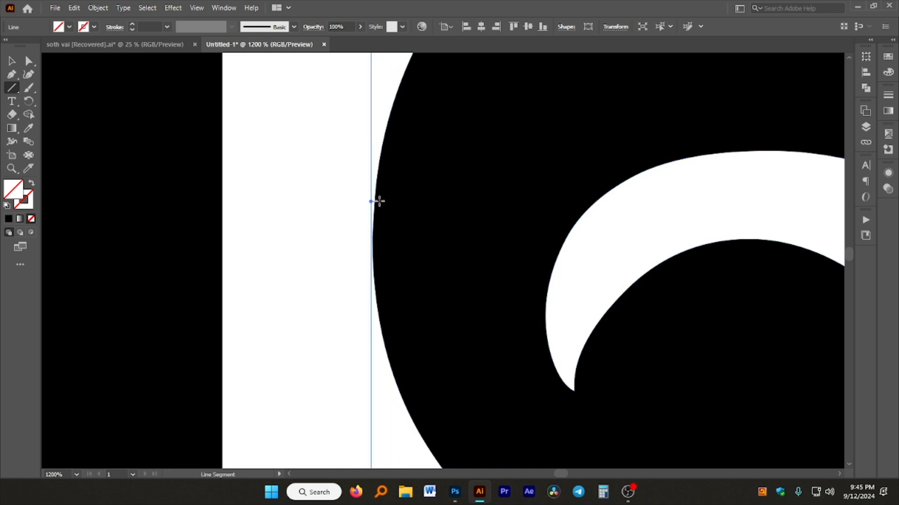
scroll(379, 201, "up", 4)
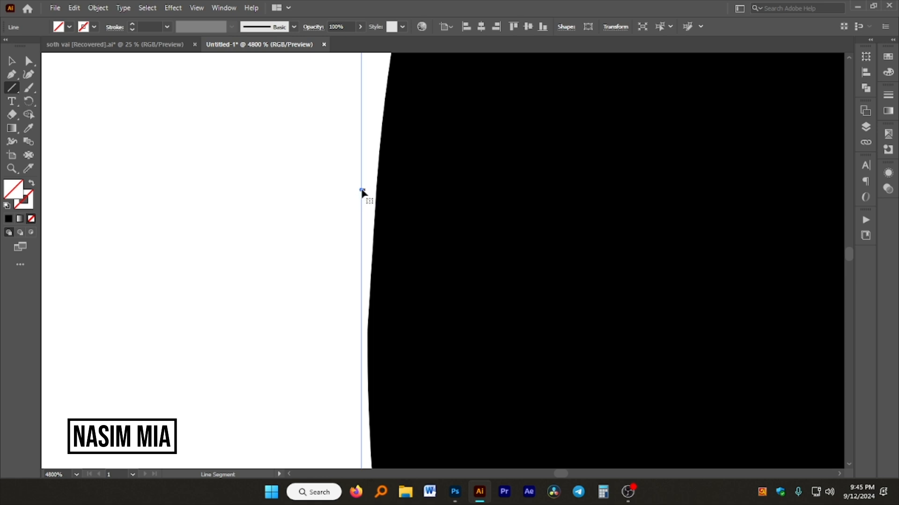
left_click_drag(365, 193, 369, 193)
- Draw a sixth vertical line through the top bar and shift it exactly onto the right edge of the ন stem
scroll(358, 192, "down", 8)
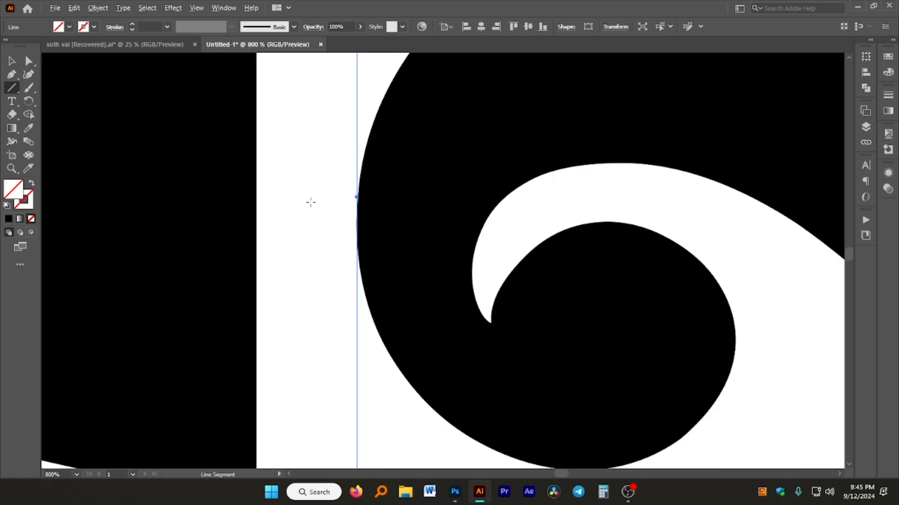
scroll(371, 195, "up", 4)
scroll(448, 209, "down", 3)
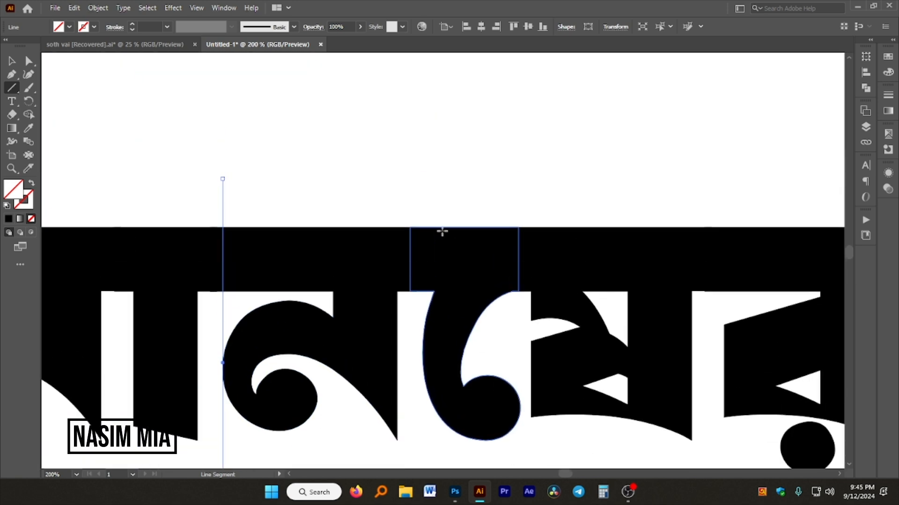
mouse_move(392, 156)
left_mouse_down()
mouse_move(424, 467)
mouse_move(428, 402)
left_mouse_up()
scroll(432, 216, "up", 5)
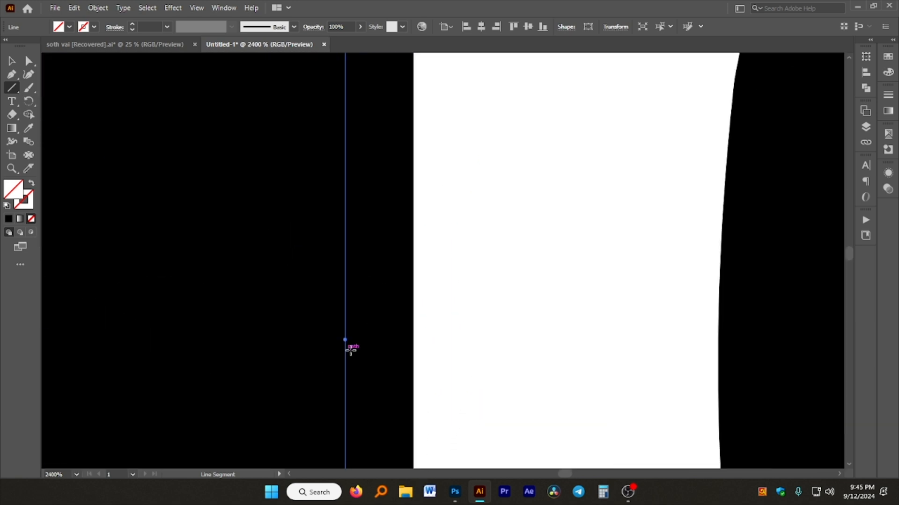
left_click_drag(345, 340, 414, 336)
- Draw a seventh vertical line through the ে sign and shift it to the sign's outer left curve
scroll(299, 311, "down", 7)
mouse_move(349, 108)
left_mouse_down()
mouse_move(350, 468)
mouse_move(350, 363)
left_mouse_up()
scroll(373, 229, "up", 2)
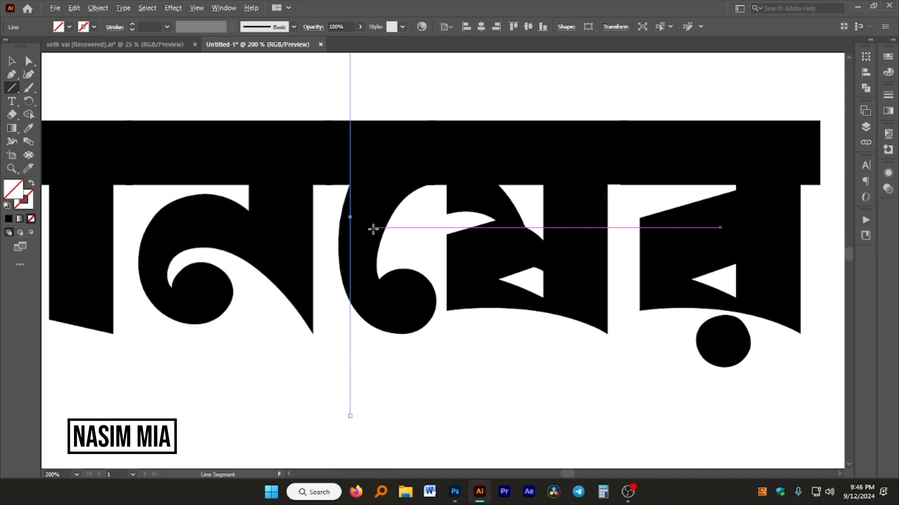
scroll(373, 228, "up", 5)
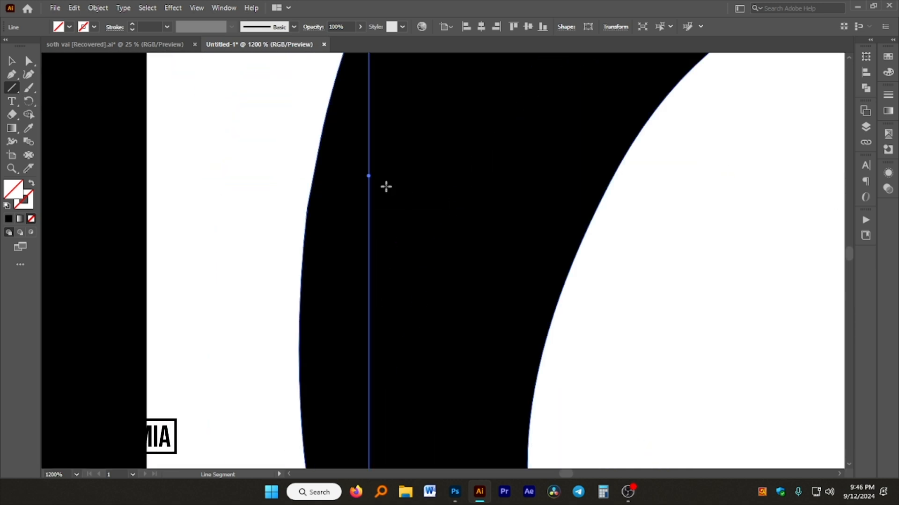
left_click_drag(369, 176, 309, 182)
- Examine the remaining ষ and র letters and the stacked two-line title beside the artboard
scroll(309, 182, "down", 5)
scroll(327, 209, "up", 2)
scroll(326, 210, "down", 4)
scroll(333, 209, "up", 4)
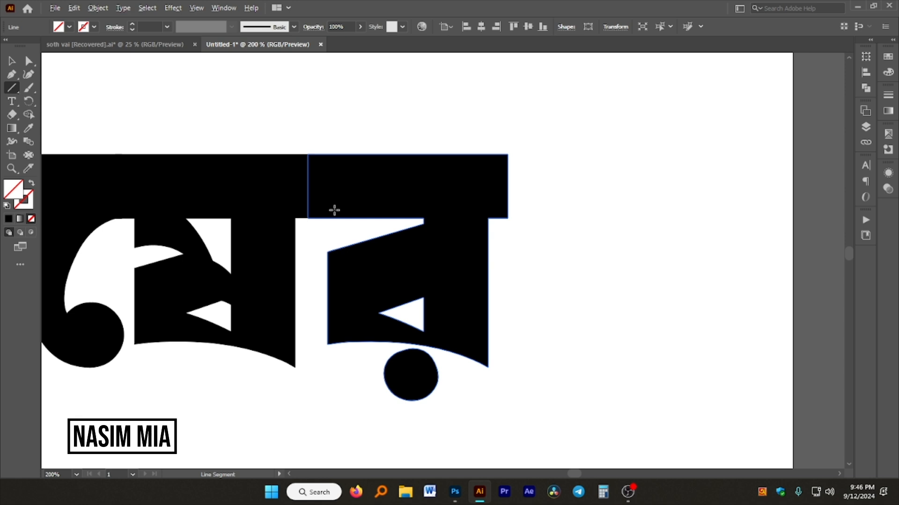
scroll(333, 200, "down", 2)
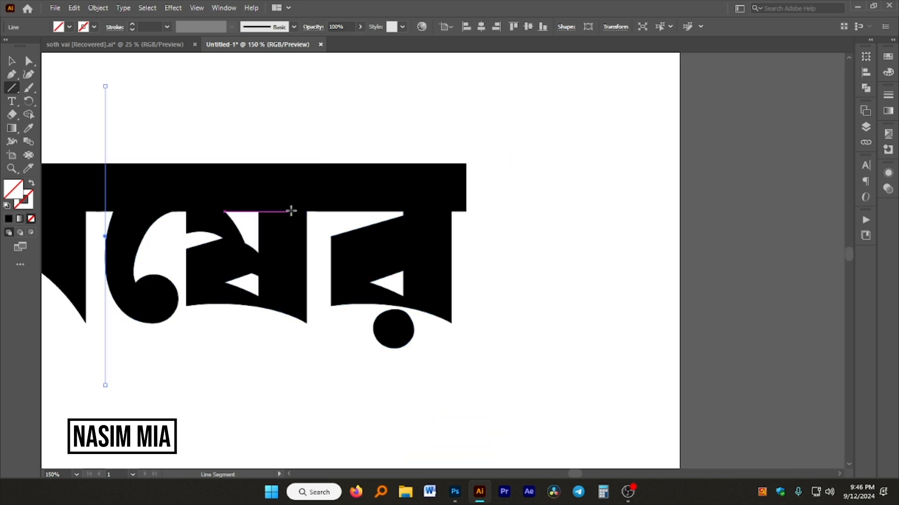
scroll(290, 209, "down", 2)
scroll(274, 209, "up", 3)
scroll(365, 194, "down", 2)
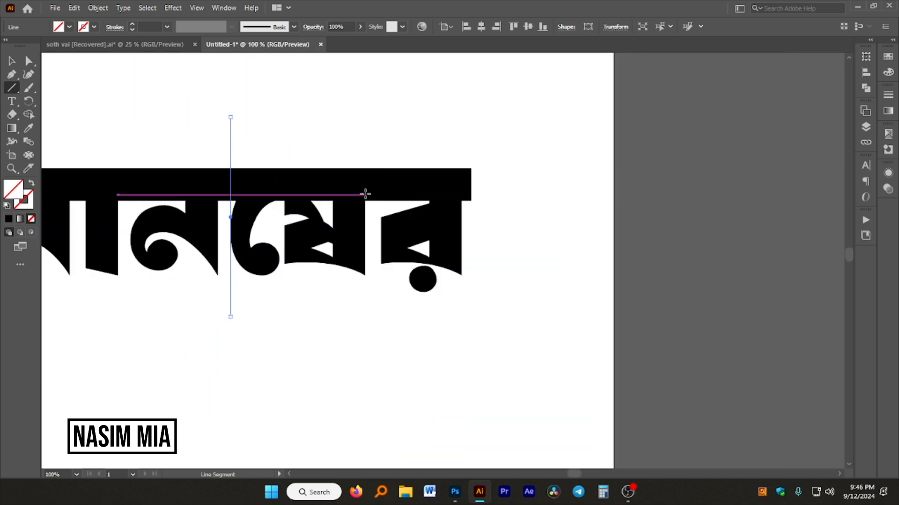
scroll(377, 197, "up", 2)
scroll(477, 207, "down", 5)
scroll(385, 227, "up", 3)
scroll(201, 229, "down", 2)
scroll(281, 211, "up", 2)
scroll(327, 197, "down", 2)
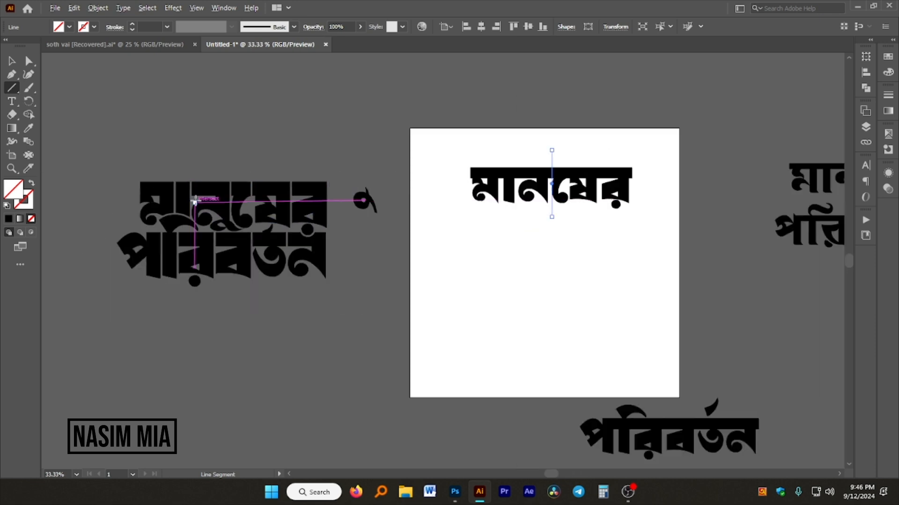
scroll(568, 201, "up", 1)
- Draw an eighth vertical line through the top bar along the left edge of the ষ
scroll(562, 192, "up", 4)
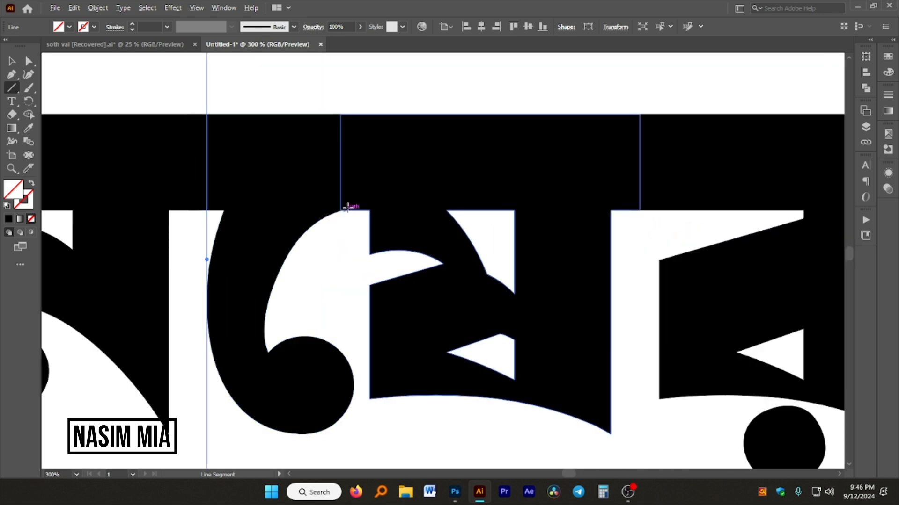
scroll(351, 205, "down", 2)
scroll(363, 201, "up", 4)
scroll(351, 216, "down", 1)
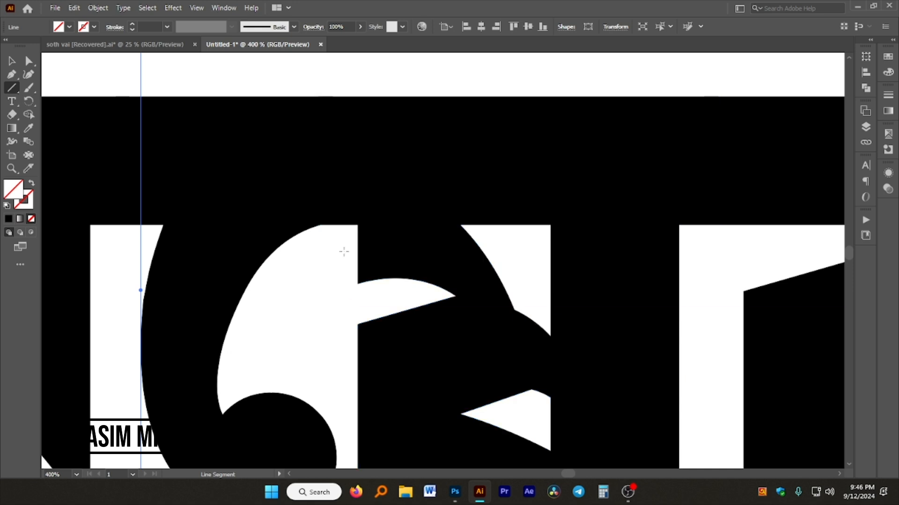
scroll(348, 266, "down", 2)
left_click_drag(356, 70, 338, 337)
scroll(355, 463, "up", 2)
left_click_drag(341, 184, 340, 183)
- Shift the eighth line exactly onto the left edge of the ষ
scroll(361, 201, "up", 4)
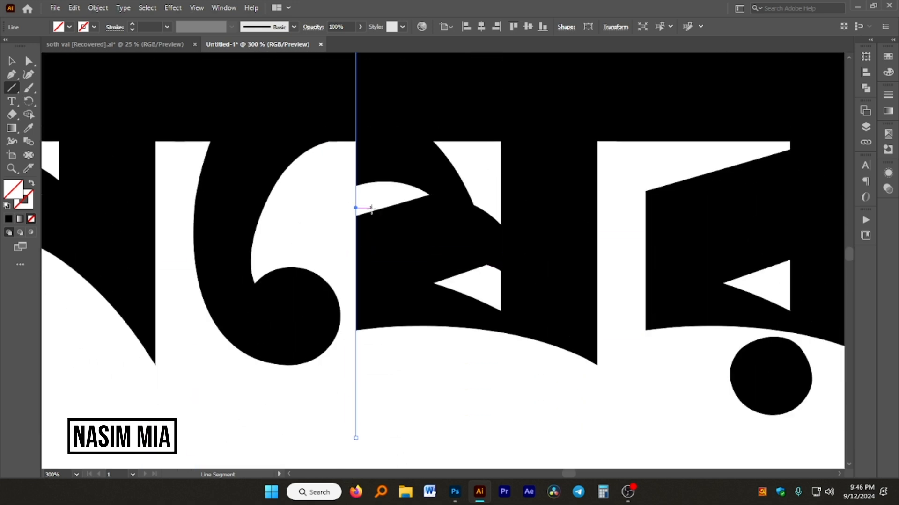
scroll(349, 185, "up", 7)
scroll(308, 271, "down", 6)
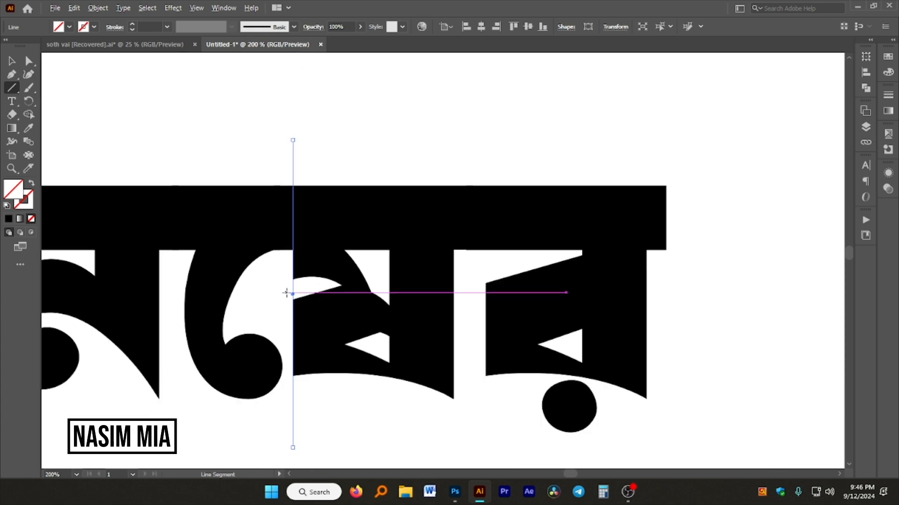
scroll(291, 285, "up", 6)
scroll(259, 161, "up", 2)
scroll(422, 123, "down", 1)
scroll(378, 215, "up", 3)
scroll(359, 241, "down", 1)
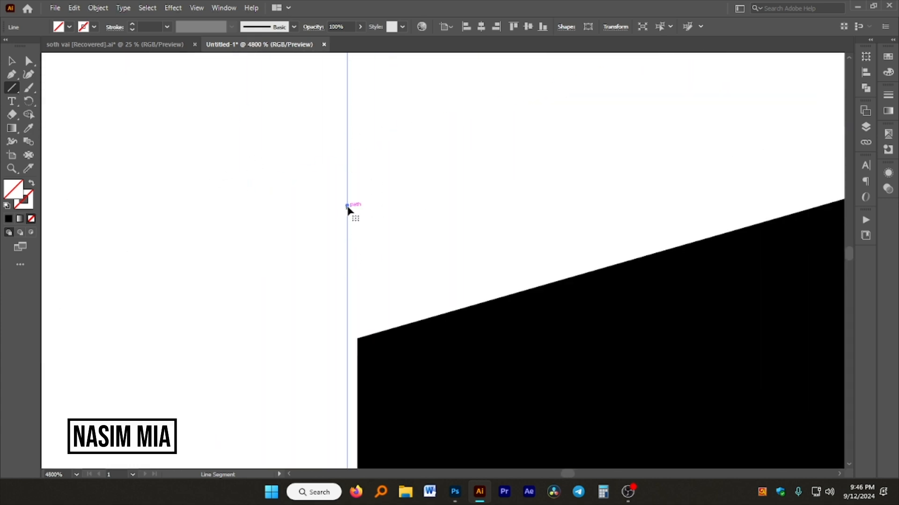
left_click_drag(347, 207, 358, 211)
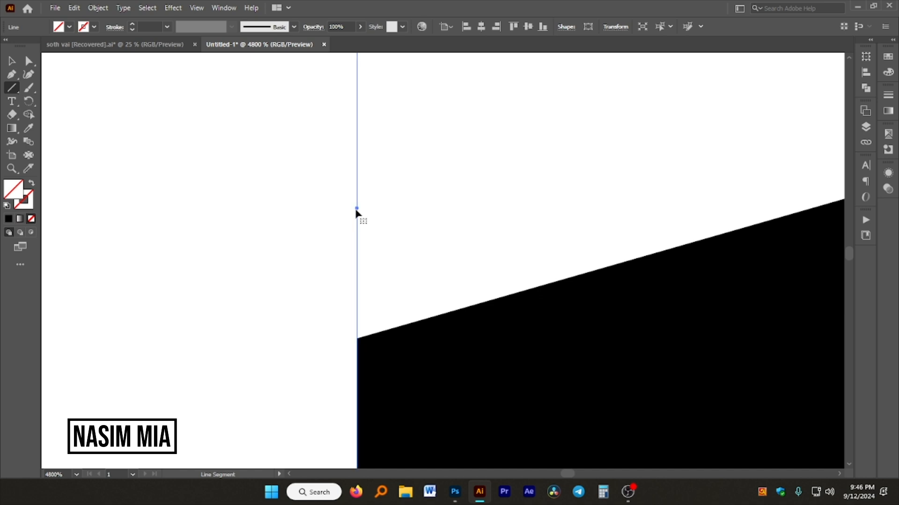
- Draw a ninth vertical line through the top bar and shift it exactly onto the right edge of the ষ stem
scroll(357, 213, "down", 9)
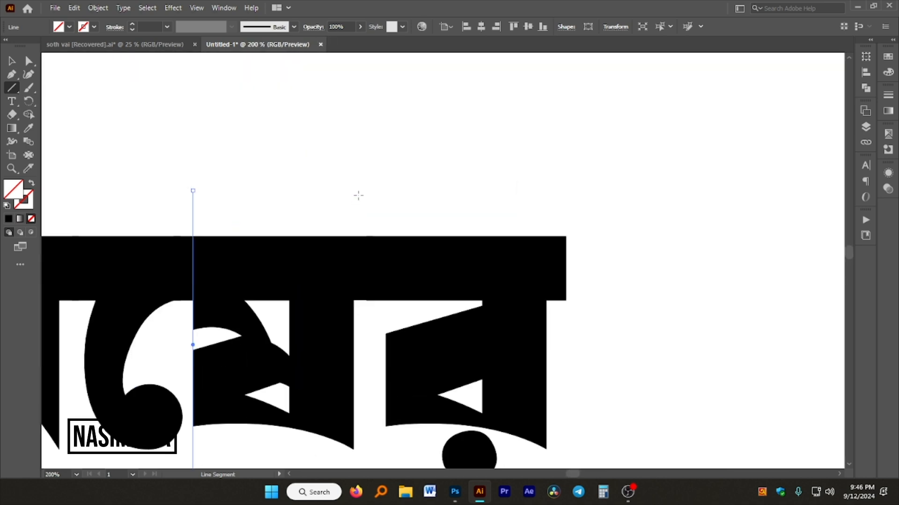
scroll(359, 177, "down", 3)
left_click_drag(345, 87, 381, 407)
scroll(352, 235, "up", 8)
left_click_drag(212, 278, 361, 283)
scroll(344, 275, "down", 7)
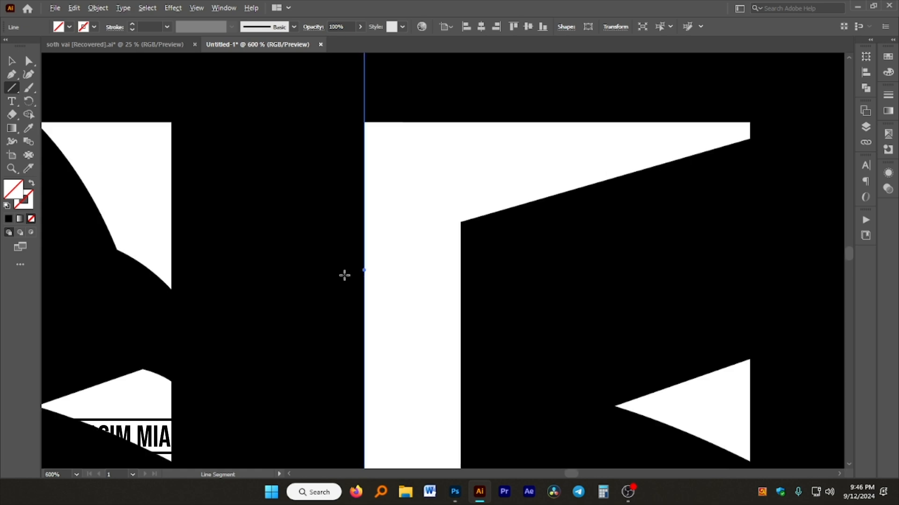
- Draw a tenth vertical line through the top bar and shift it exactly onto the left edge of the র
scroll(348, 207, "down", 2)
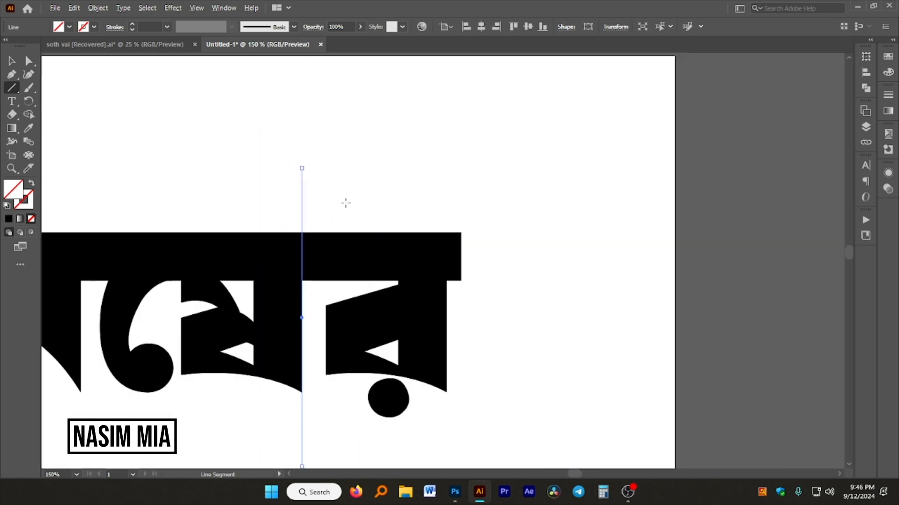
mouse_move(342, 149)
left_mouse_down()
mouse_move(342, 441)
mouse_move(342, 206)
left_mouse_up()
scroll(341, 421, "down", 3)
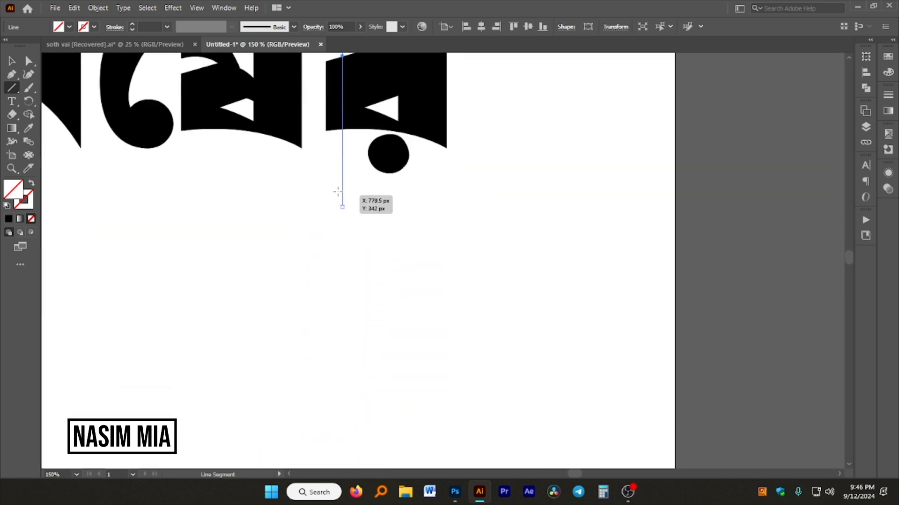
scroll(339, 228, "up", 1)
scroll(340, 235, "up", 6)
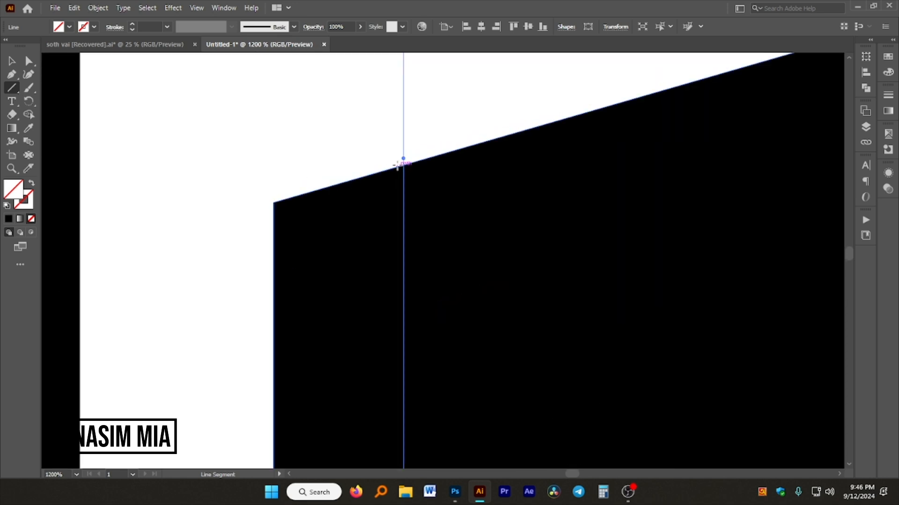
left_click_drag(403, 159, 274, 209)
- Draw an eleventh vertical line through the top bar and shift it exactly onto the right edge of the র stem
scroll(318, 207, "down", 7)
scroll(419, 187, "up", 2)
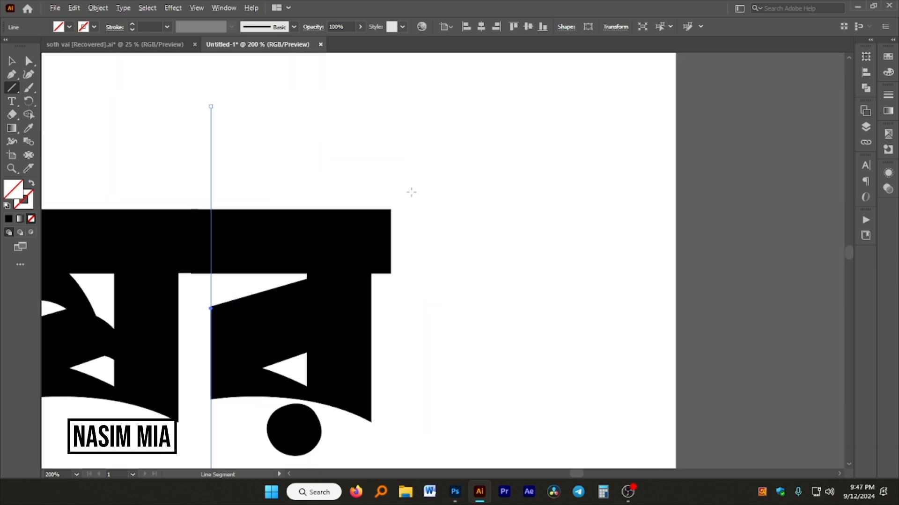
scroll(406, 175, "down", 2)
left_click_drag(373, 77, 394, 402)
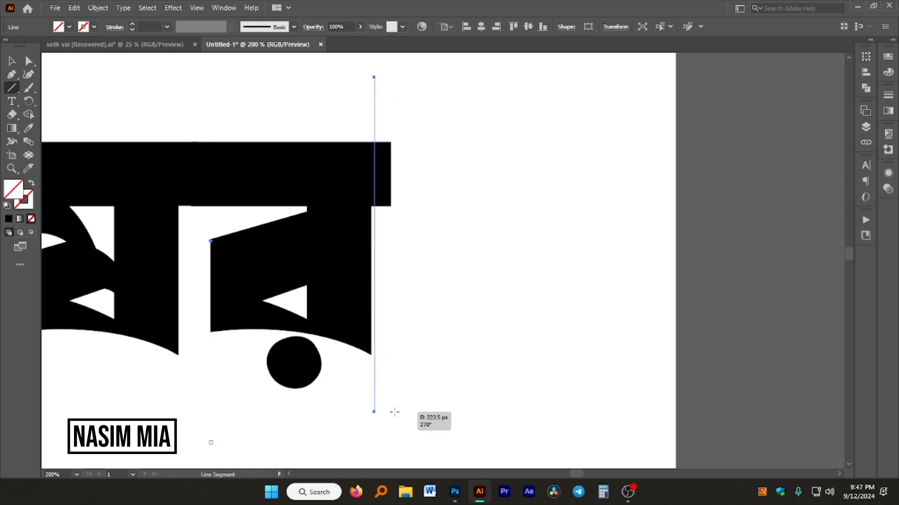
scroll(381, 304, "up", 2)
scroll(356, 243, "up", 8)
scroll(387, 231, "down", 1)
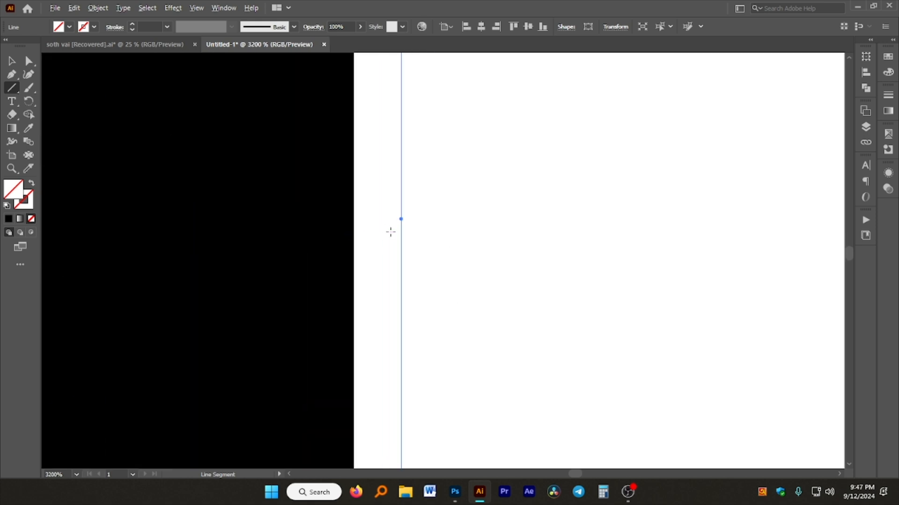
left_click_drag(401, 220, 355, 234)
- Select the whole first-word lettering on the artboard together with all its vertical cutting lines
scroll(402, 234, "down", 10)
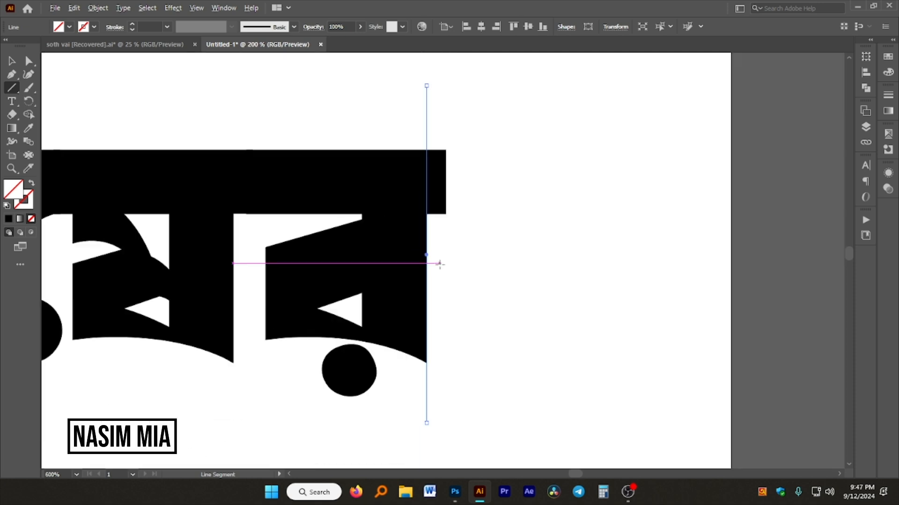
scroll(363, 246, "up", 3)
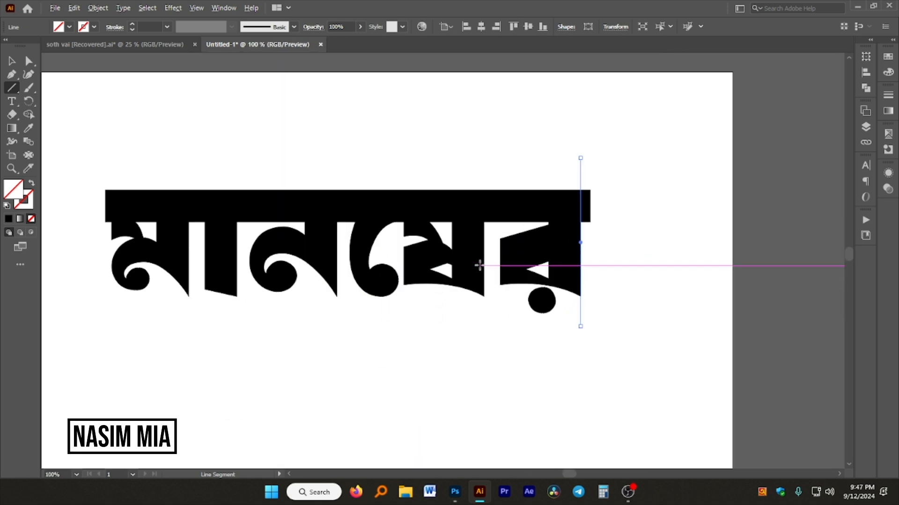
scroll(391, 273, "down", 1)
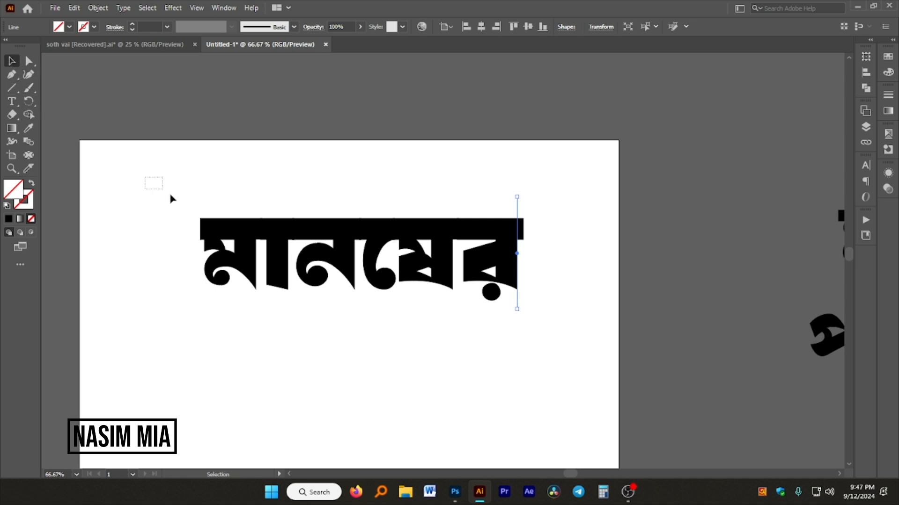
left_click_drag(607, 396, 606, 392)
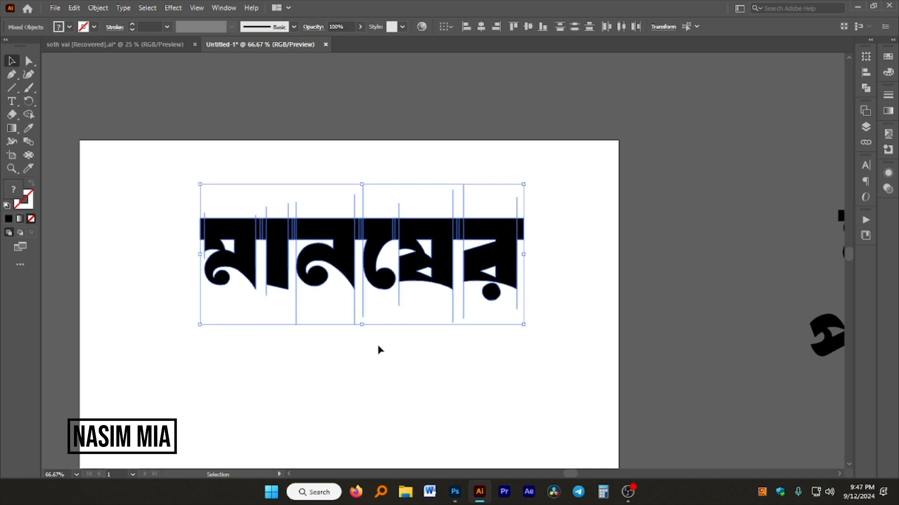
- Divide the selected first-word lettering along its vertical cutting lines with the Pathfinder Divide operation
scroll(378, 350, "up", 1)
scroll(526, 260, "up", 1)
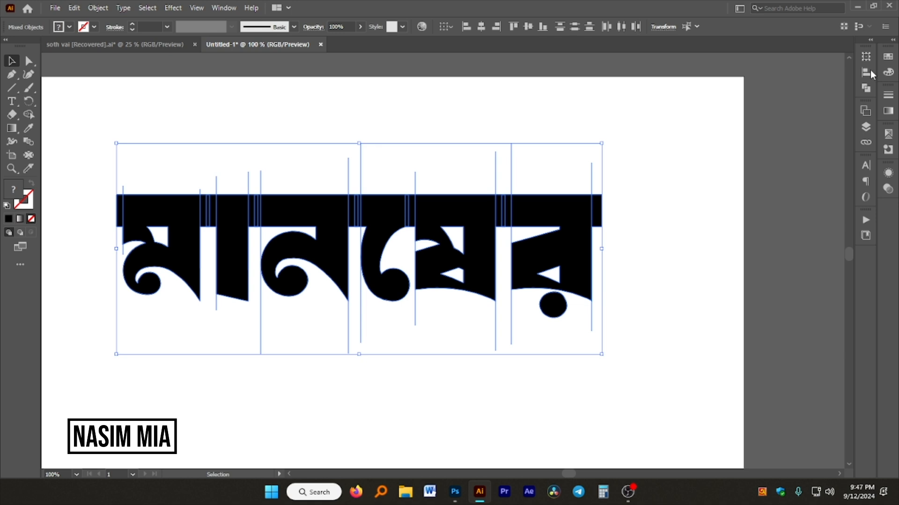
left_click(866, 89)
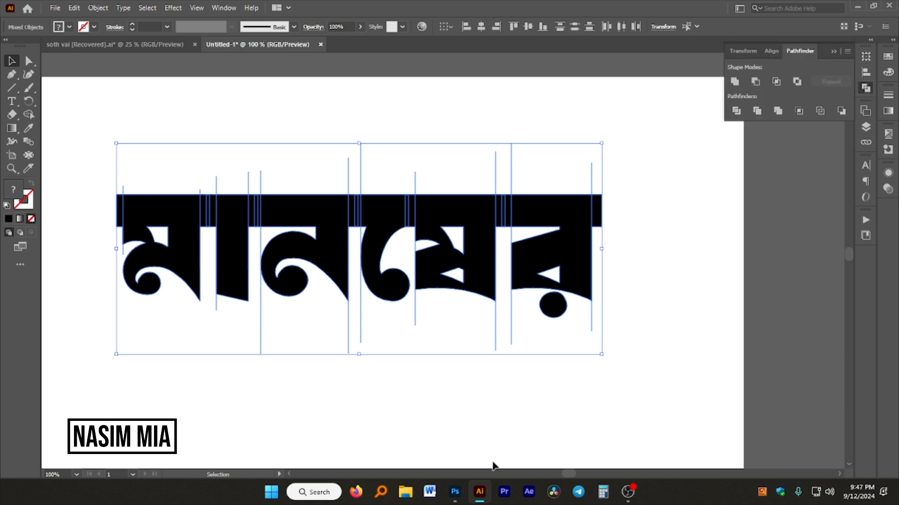
left_click(867, 89)
left_click(868, 89)
left_click(215, 8)
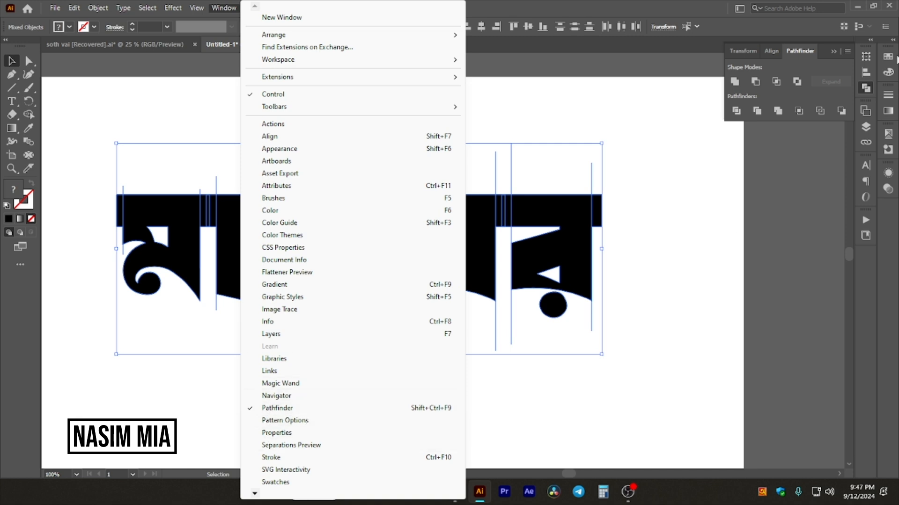
left_click(866, 93)
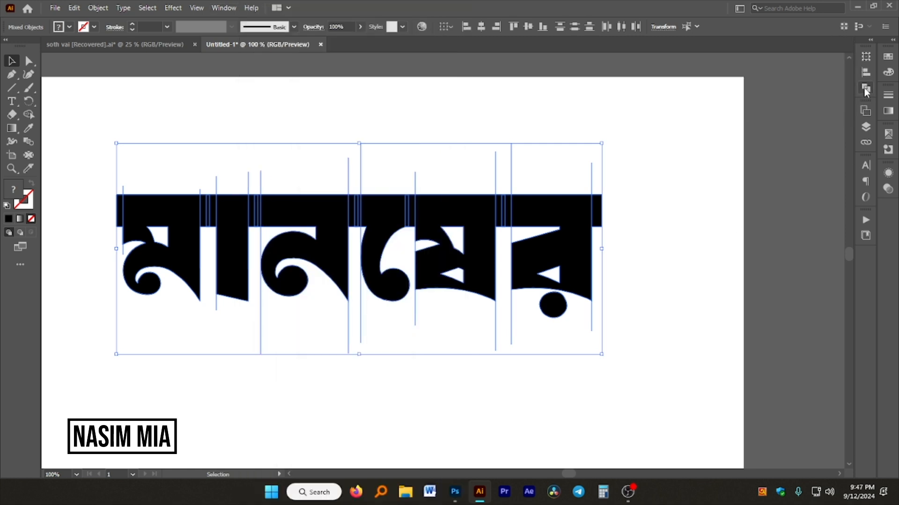
left_click(866, 93)
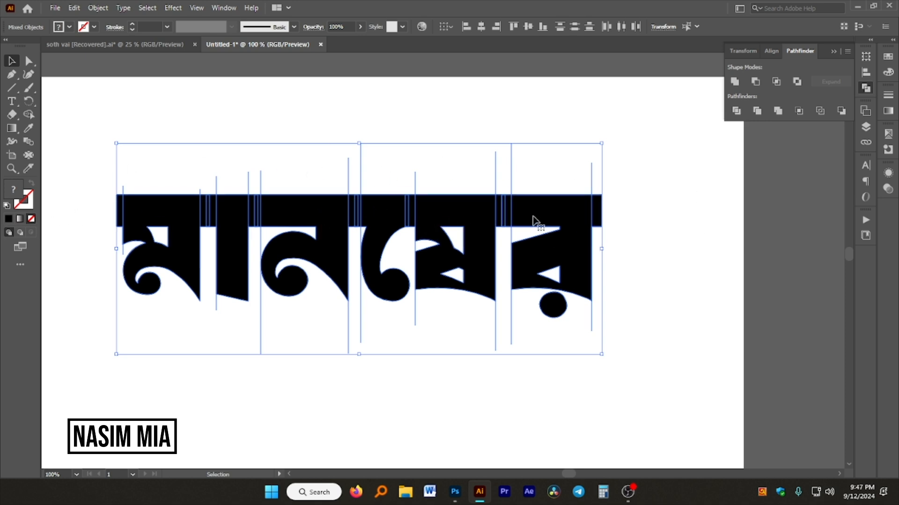
left_click(736, 112)
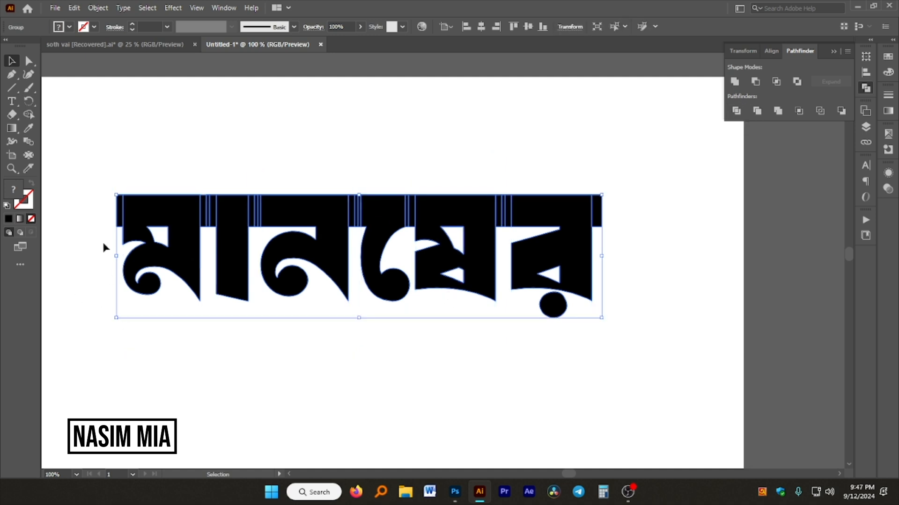
- Ungroup the divided lettering and check that its individual pieces can be selected separately
right_click(458, 216)
left_click(493, 311)
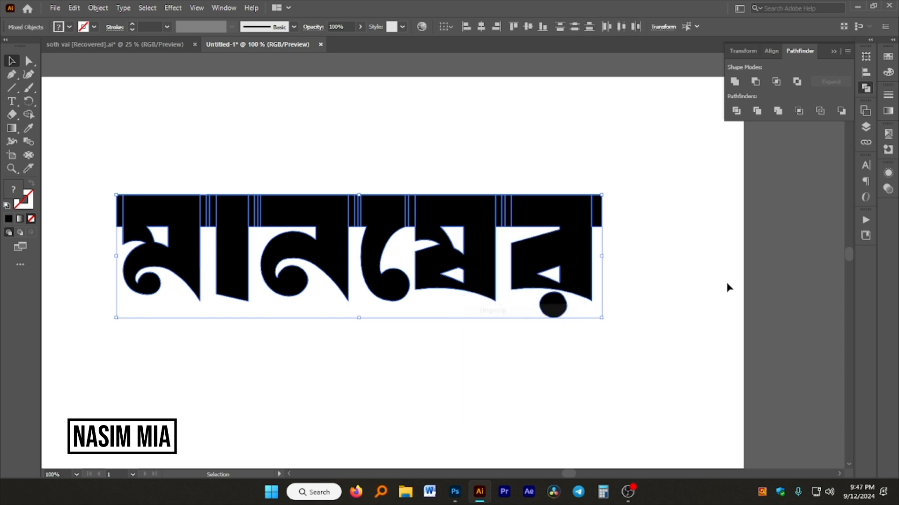
left_click(585, 166)
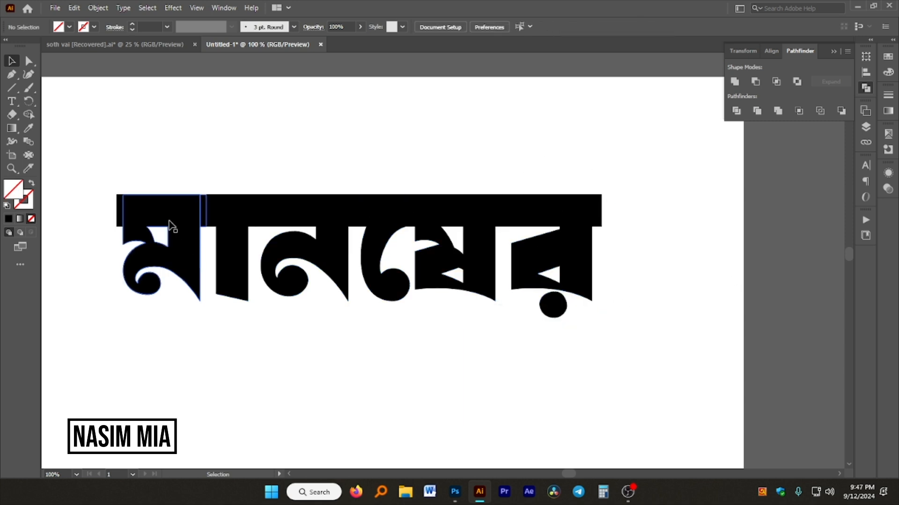
left_click(120, 213)
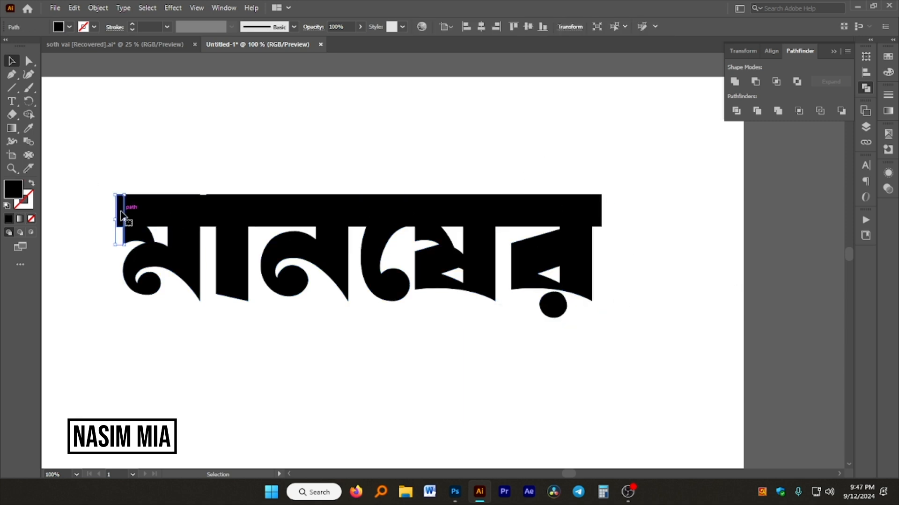
left_click(261, 208)
left_click(303, 160)
- Delete the small top-bar piece that projects beyond the left edge of the ম
scroll(421, 196, "up", 4)
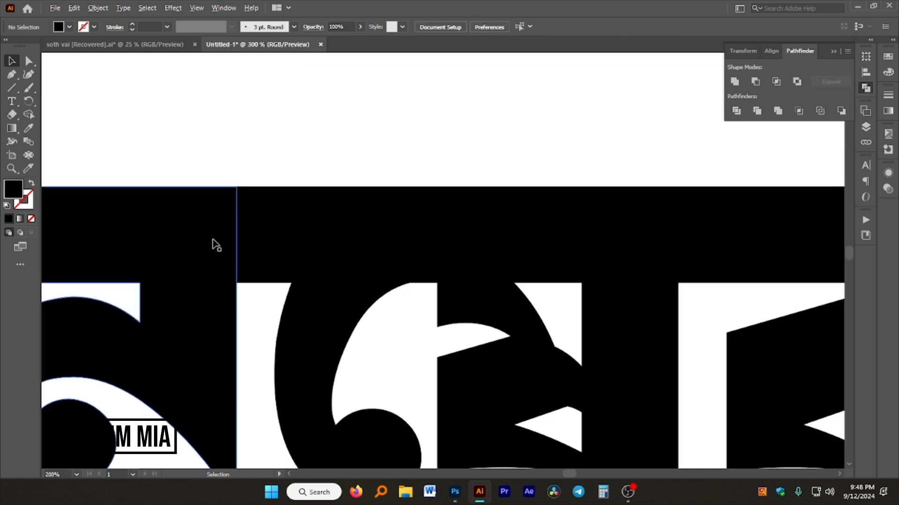
scroll(398, 251, "down", 3)
scroll(406, 260, "down", 3)
scroll(114, 259, "up", 7)
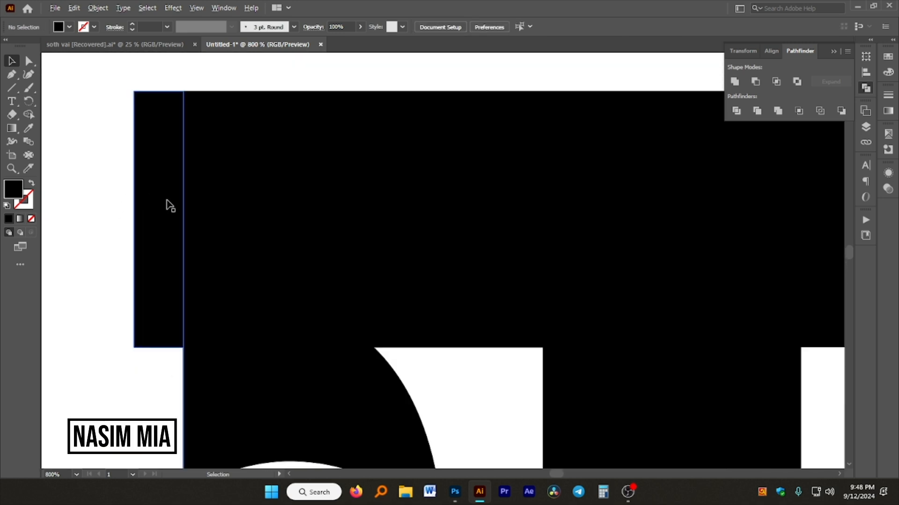
scroll(149, 211, "up", 1)
left_click(154, 226)
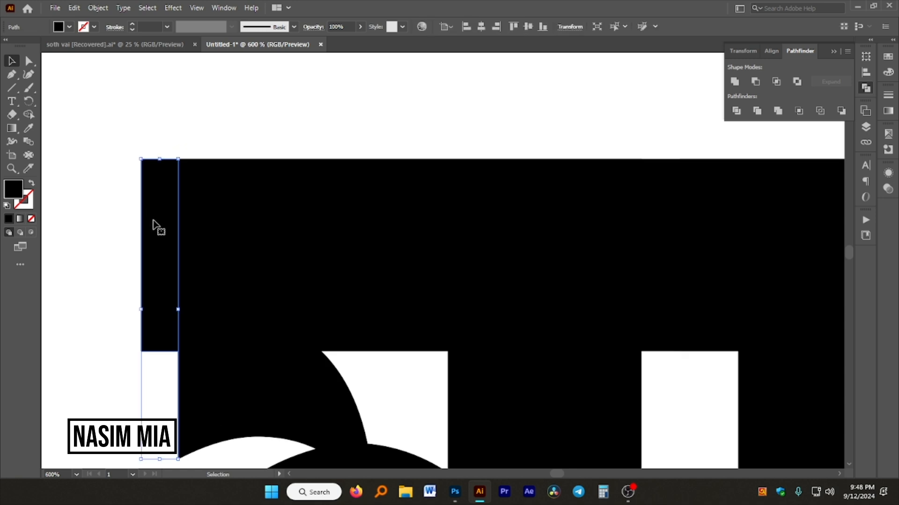
key("Delete")
- Delete the separate top-bar pieces in the gap between the ম and the া stem
scroll(281, 167, "down", 2)
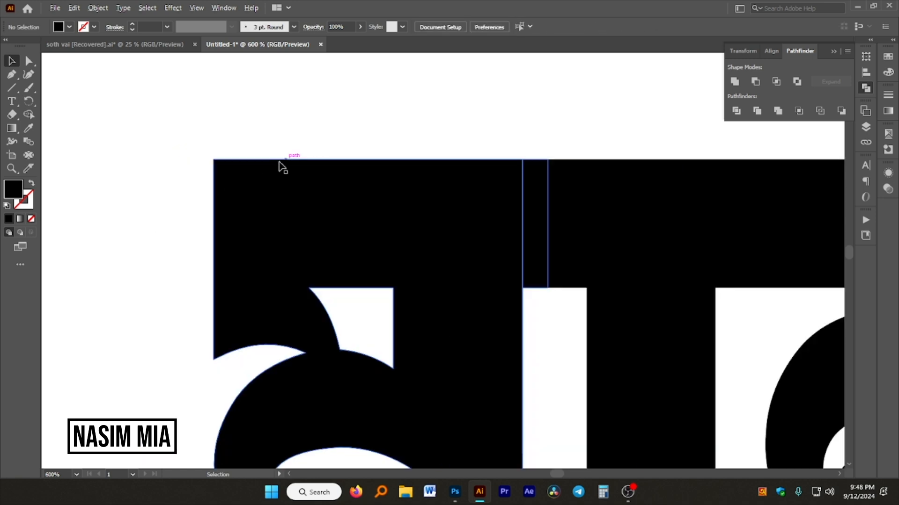
left_click(503, 200)
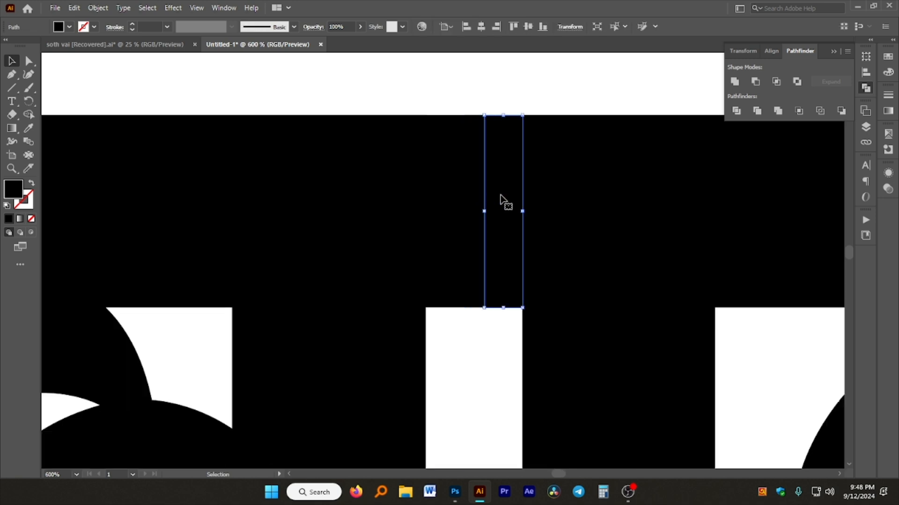
key("Delete")
left_click(470, 212)
key("Delete")
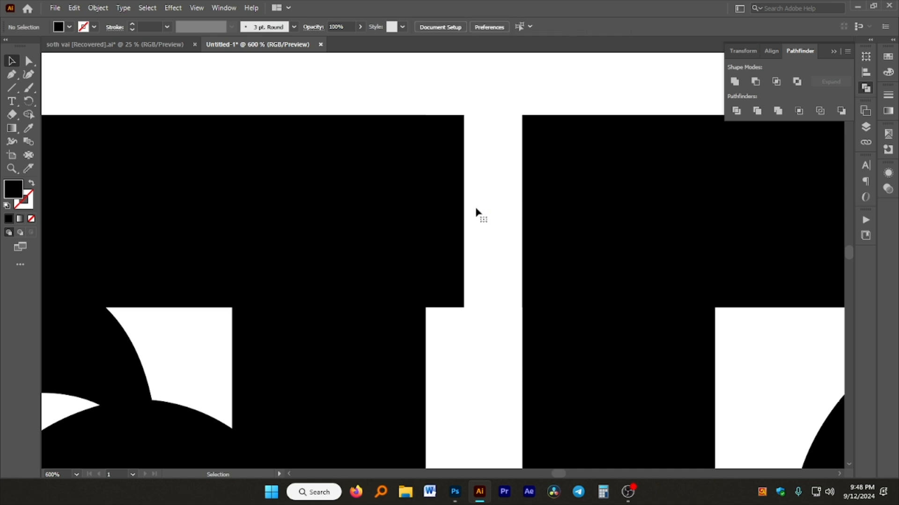
left_click(440, 221)
- Delete the top-bar pieces connecting the া stem to the ন so a clear gap separates them
scroll(439, 220, "down", 3)
left_click(448, 154)
left_click(407, 234)
left_click(431, 152)
scroll(366, 207, "up", 6)
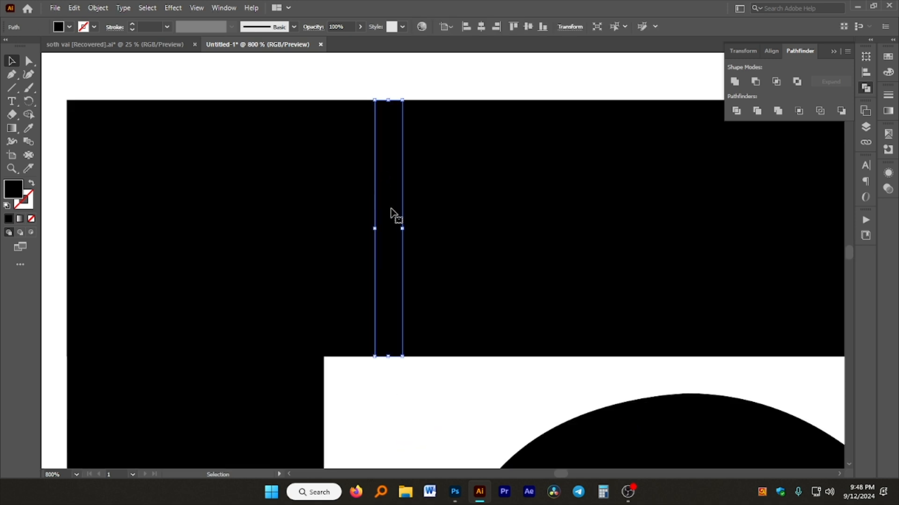
key("Delete")
key("Delete")
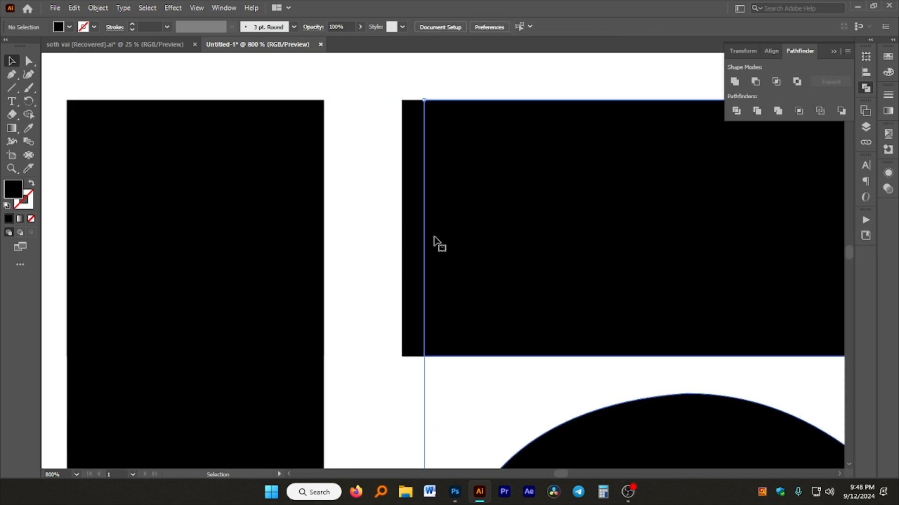
left_click(414, 244)
key("Delete")
- Delete the narrow top-bar pieces between the ন and the ে vowel sign
scroll(421, 244, "down", 1)
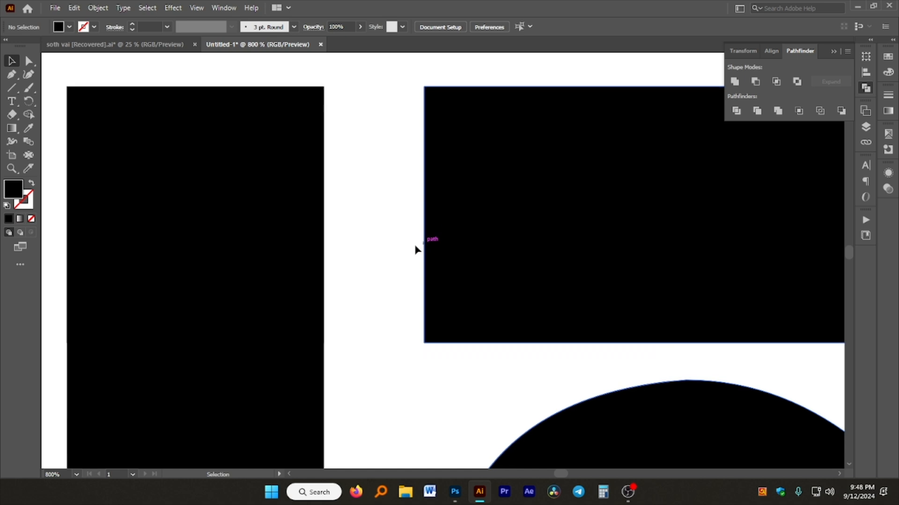
scroll(421, 248, "down", 4)
scroll(459, 263, "up", 3)
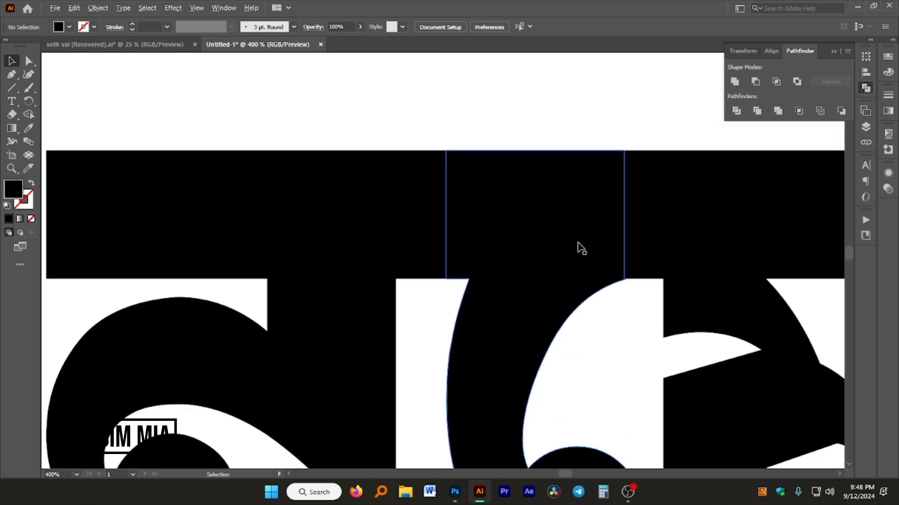
left_click(417, 234)
key("Delete")
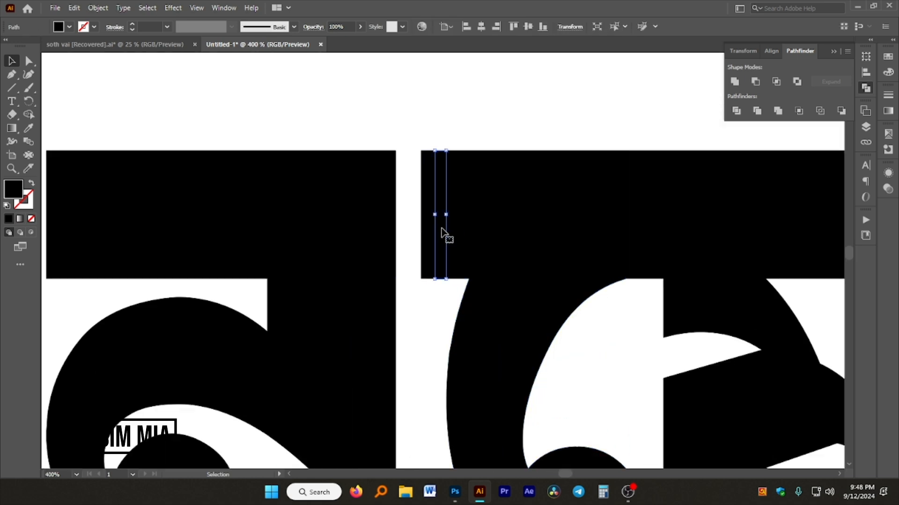
key("Delete")
left_click(433, 234)
key("Delete")
left_click(454, 237)
left_click(428, 227)
- Delete the two top-bar pieces between the ে vowel sign and the ষ
scroll(403, 246, "down", 2)
scroll(515, 231, "up", 2)
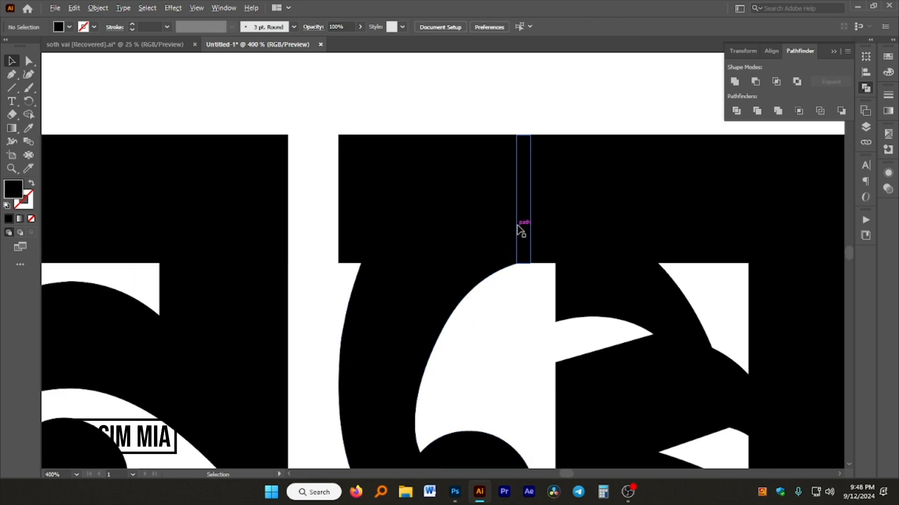
left_click(528, 212)
key("Delete")
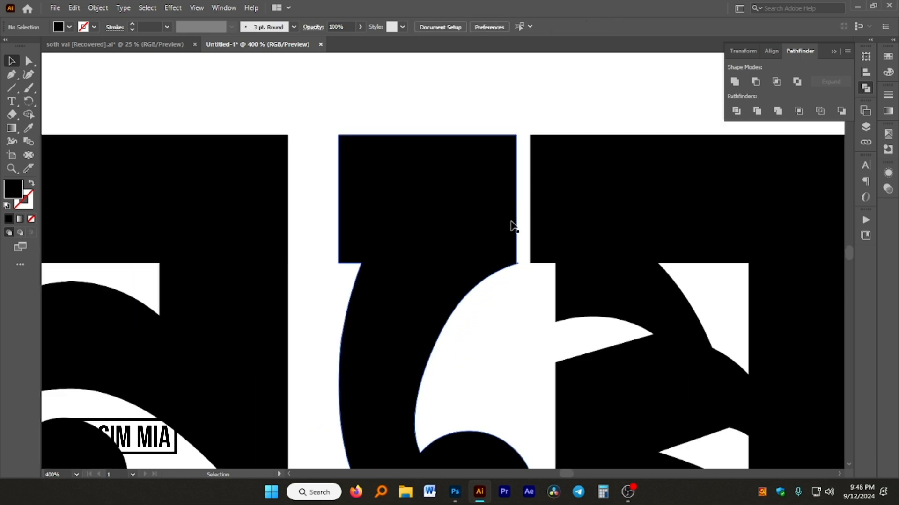
left_click(546, 214)
key("Delete")
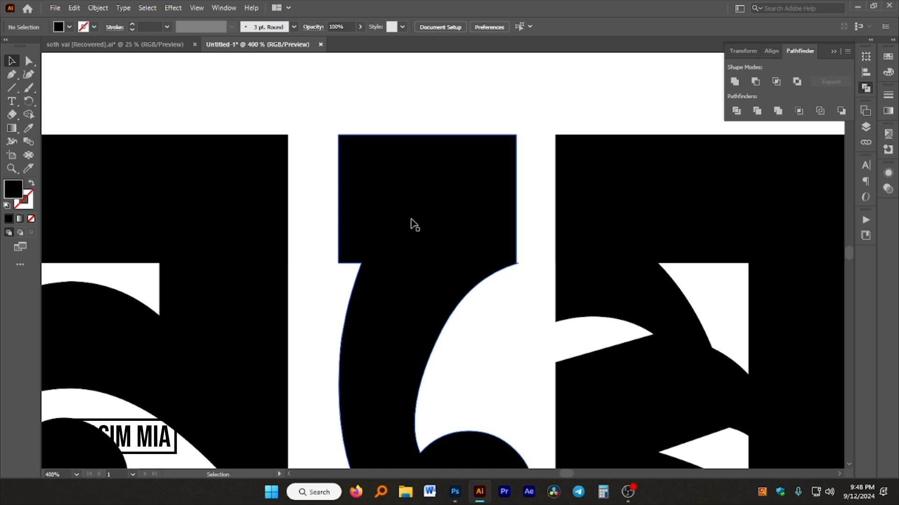
- Delete the top-bar pieces joining the ষ to the র
scroll(411, 224, "down", 3)
scroll(454, 215, "up", 4)
scroll(407, 249, "down", 2)
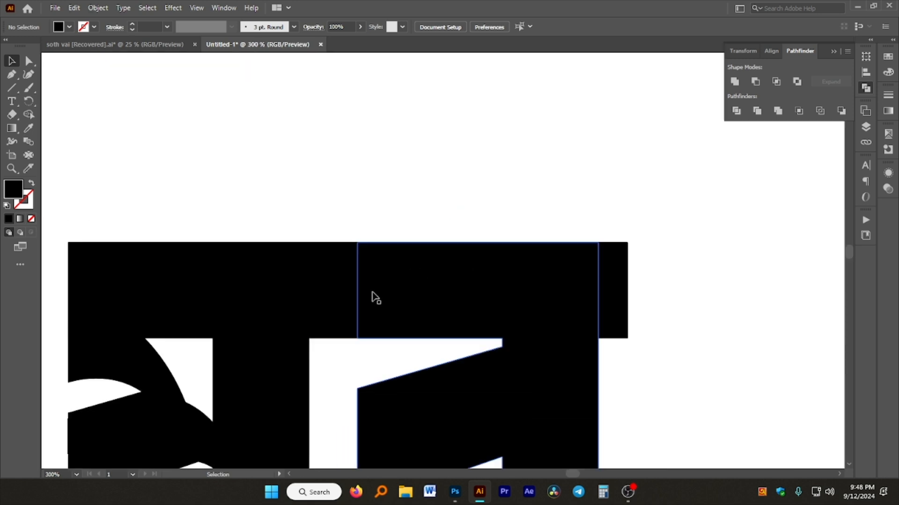
left_click(333, 290)
key("Delete")
left_click(315, 295)
key("Delete")
left_click(319, 297)
key("Delete")
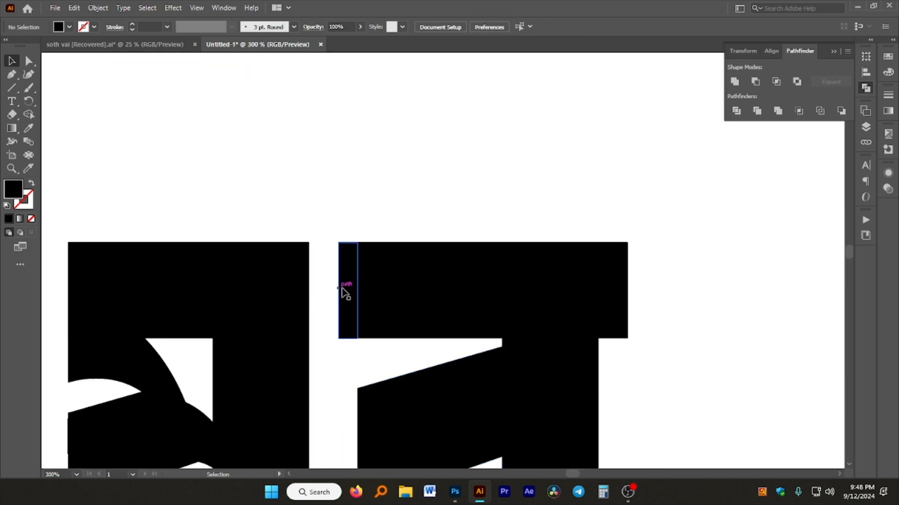
key("Delete")
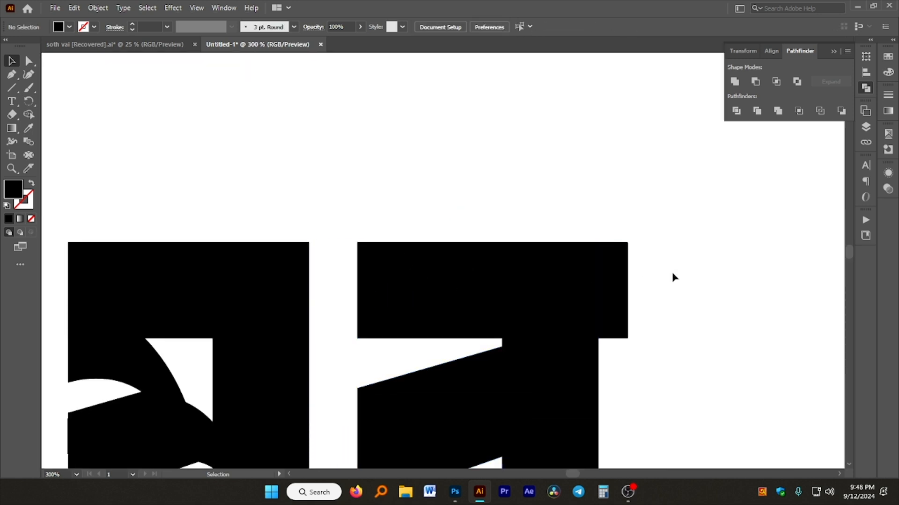
- Delete the top-bar piece projecting beyond the right edge of the final র
left_click(607, 285)
key("Delete")
scroll(674, 276, "up", 3)
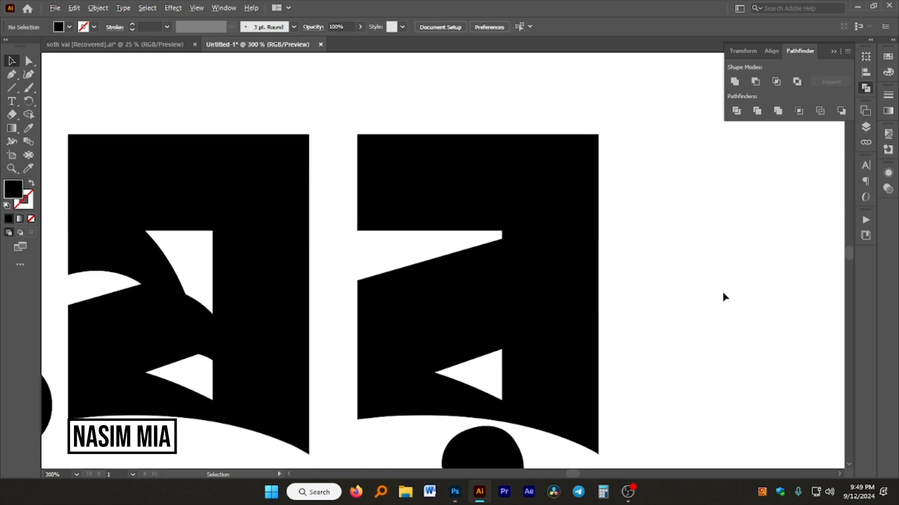
scroll(723, 296, "down", 3)
scroll(542, 310, "up", 3)
scroll(404, 198, "down", 2)
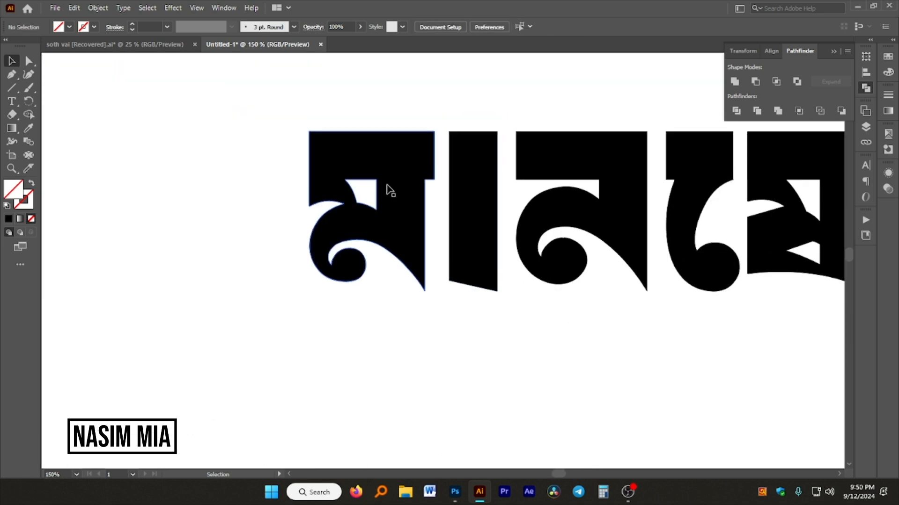
- Examine the right end of the top bar on the ম, where it meets the letter's stem
scroll(424, 211, "up", 2)
scroll(380, 213, "down", 2)
left_click(415, 190)
left_click(392, 152)
scroll(391, 153, "up", 3)
scroll(438, 195, "down", 3)
scroll(439, 204, "up", 5)
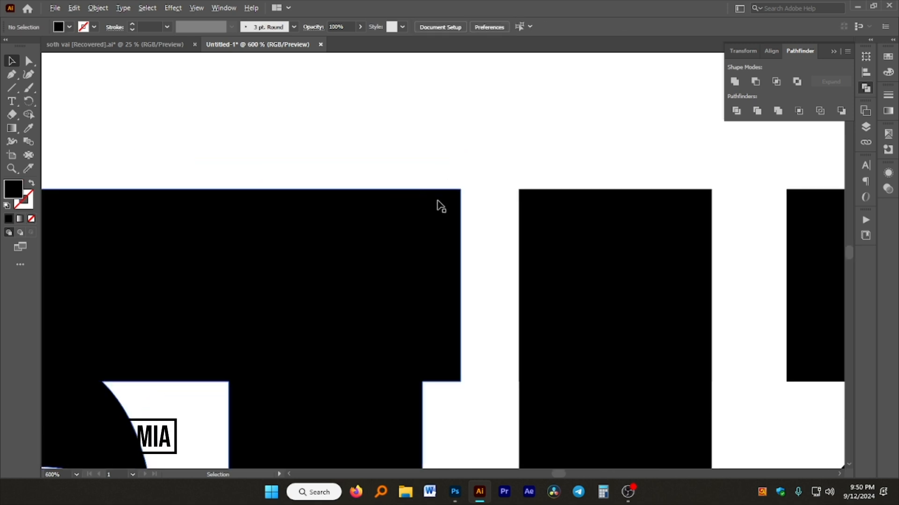
scroll(457, 199, "down", 2)
left_click(396, 192)
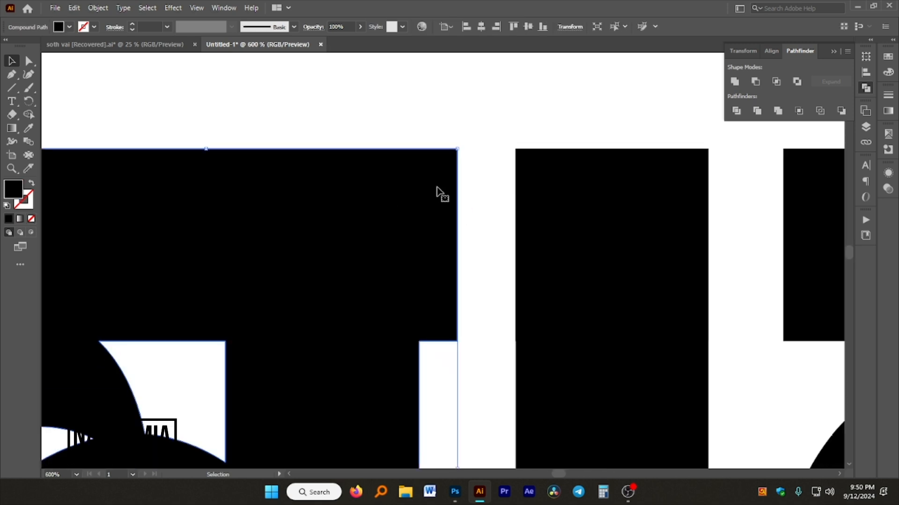
left_click(756, 82)
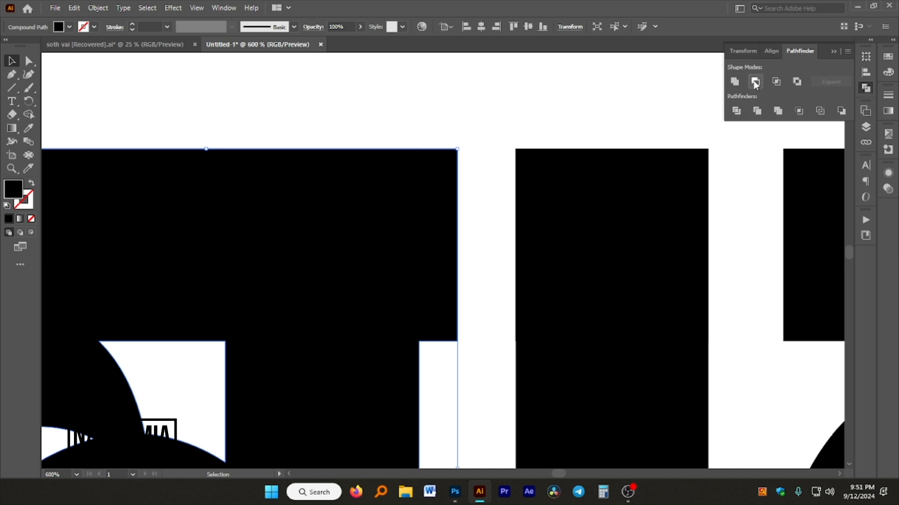
left_click(470, 122)
scroll(427, 209, "down", 2)
scroll(415, 201, "up", 2)
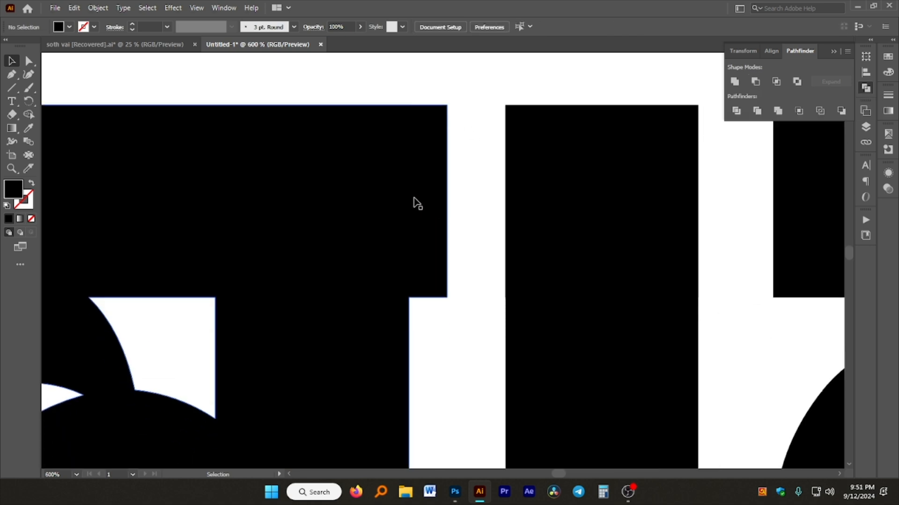
scroll(417, 207, "down", 2)
scroll(419, 208, "up", 1)
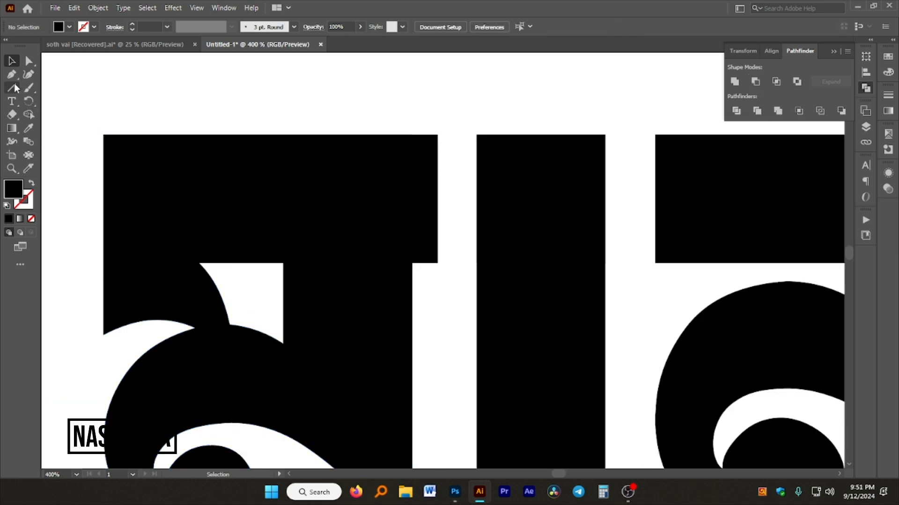
- Draw a new vertical line through the overhanging bar of the ম and shift it exactly onto the stem's right edge
left_click_drag(415, 91, 443, 454)
scroll(399, 265, "up", 3)
scroll(493, 237, "up", 3)
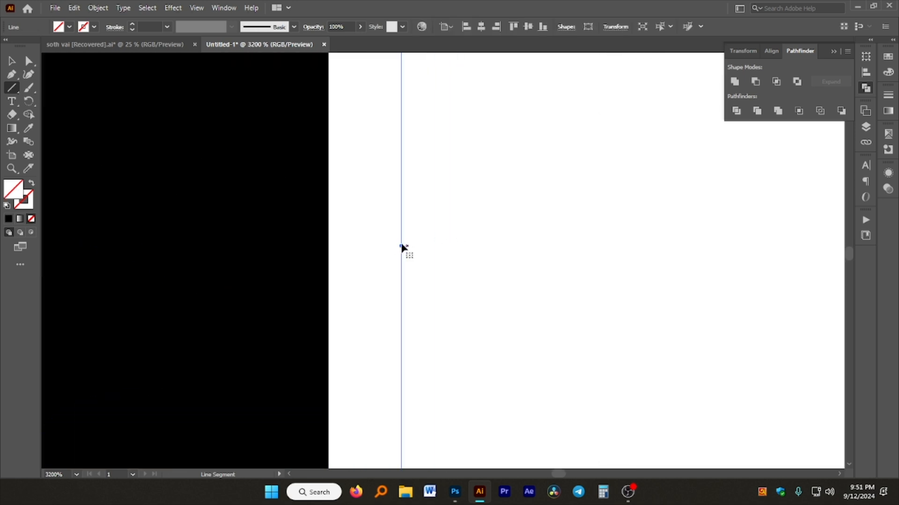
left_click_drag(401, 249, 330, 254)
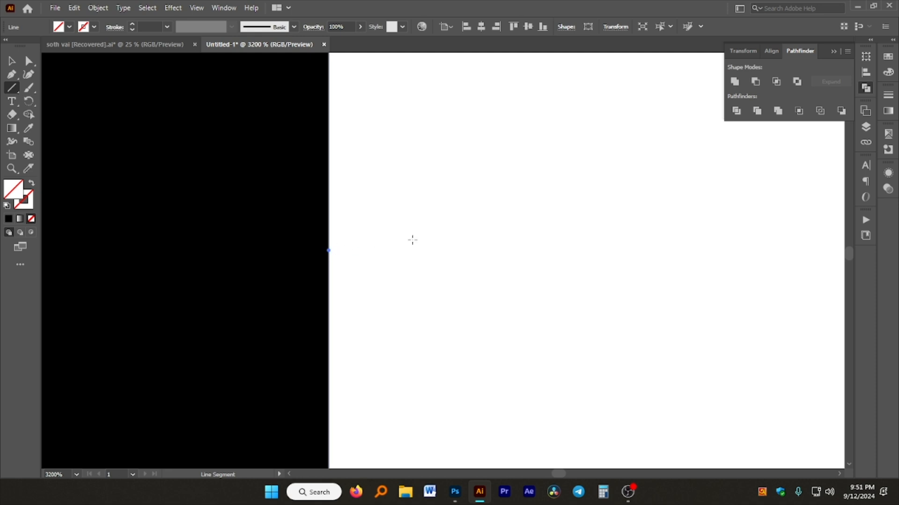
- Divide the ম along the vertical line at its stem's right edge and ungroup the resulting pieces
scroll(375, 246, "down", 5)
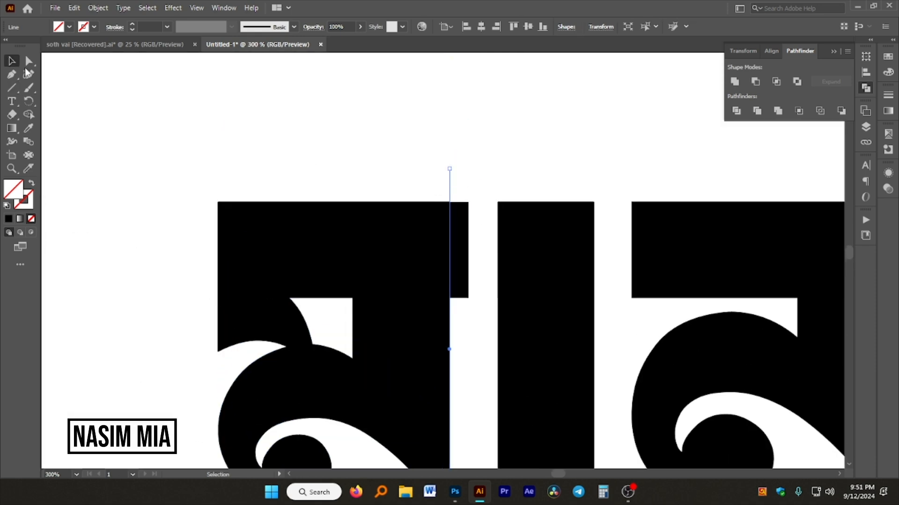
left_click_drag(469, 341, 470, 343)
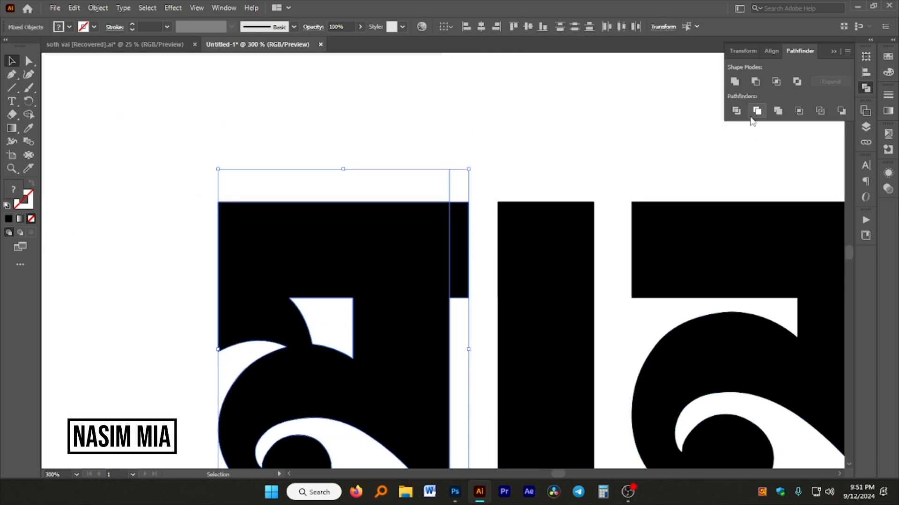
left_click(736, 112)
right_click(401, 241)
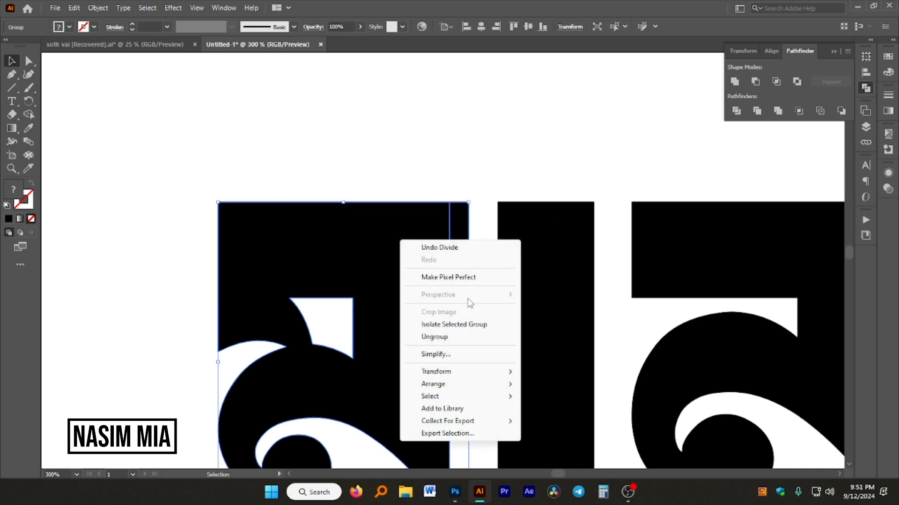
left_click(434, 337)
- Delete the top-bar piece overhanging the right edge of the ম's stem
left_click(472, 227)
left_click(463, 235)
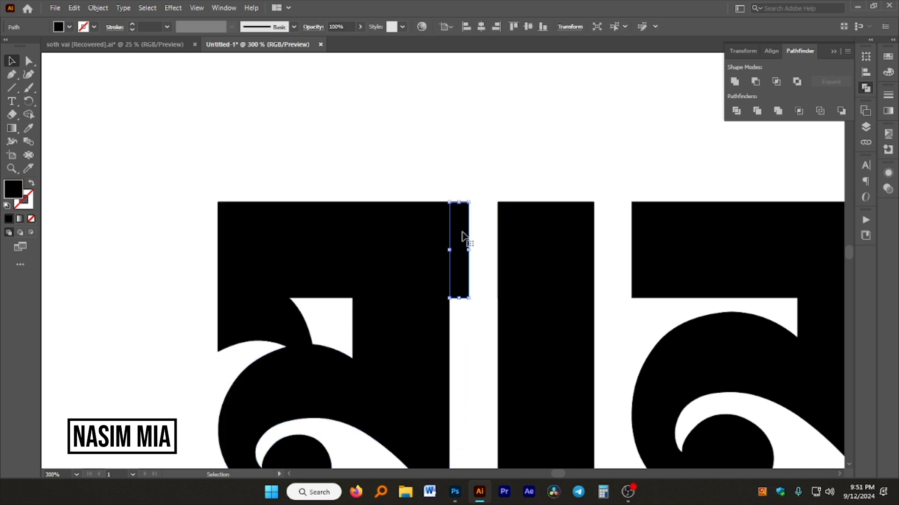
key("Delete")
- Examine the separated letters and the gaps between them across the whole word
scroll(423, 214, "down", 2)
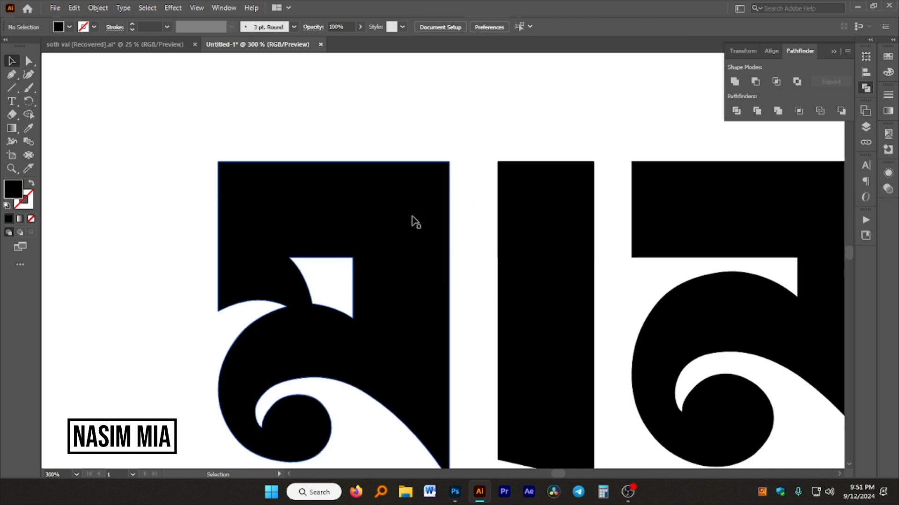
key("ctrl+1")
scroll(404, 244, "down", 1)
scroll(437, 257, "up", 3)
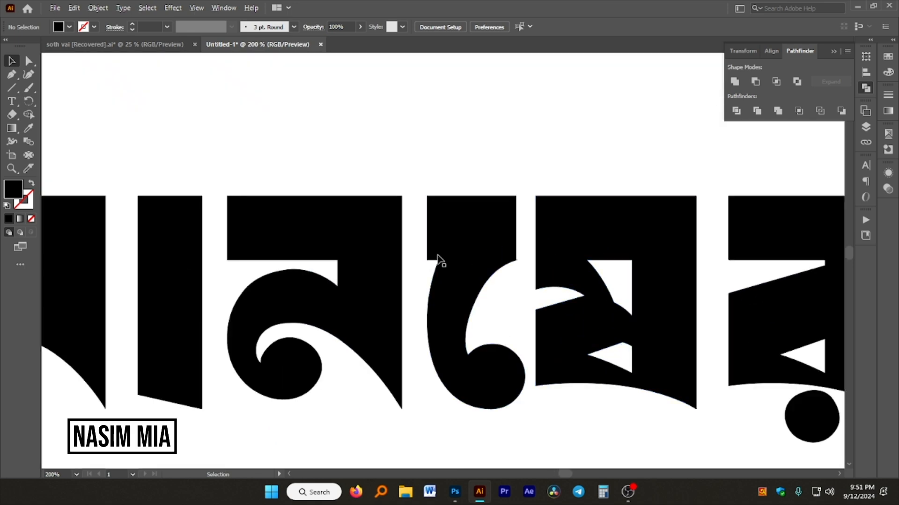
scroll(489, 287, "down", 3)
scroll(439, 311, "up", 4)
scroll(515, 270, "down", 2)
scroll(514, 270, "down", 4)
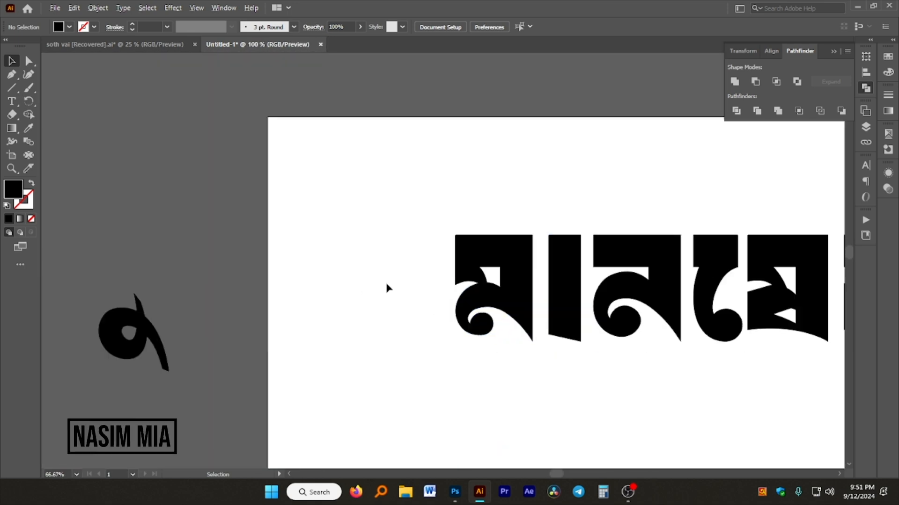
- Move the া stroke closer to the ম, leaving a narrow gap between them
scroll(385, 287, "up", 4)
scroll(450, 296, "down", 1)
left_click_drag(607, 272, 582, 276)
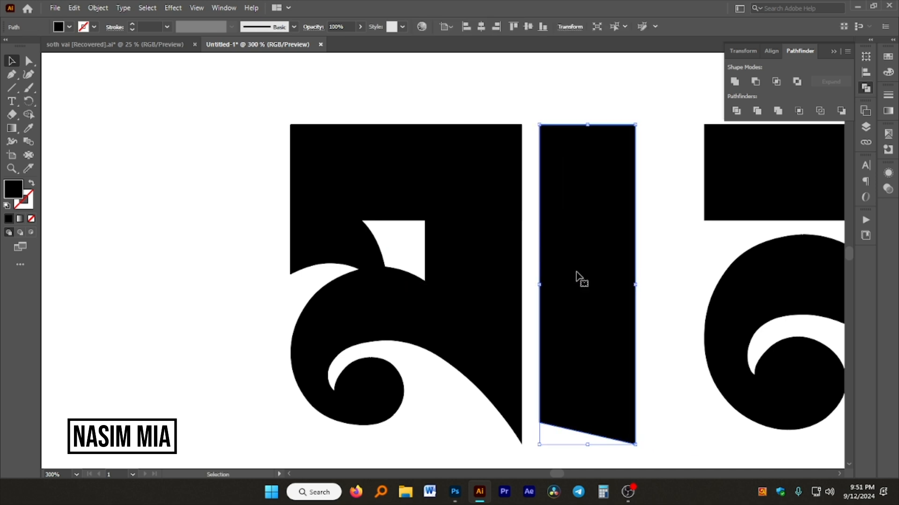
- Move the ন closer to the া stroke, leaving a matching narrow gap
scroll(227, 266, "down", 1)
scroll(587, 241, "up", 1)
left_click(637, 192)
left_click_drag(658, 196, 603, 195)
left_click(476, 93)
left_click_drag(424, 163, 423, 164)
left_click(481, 89)
- Move the ে sign closer to the ন, keeping the same narrow letter spacing
scroll(369, 157, "down", 3)
scroll(547, 164, "up", 3)
left_click_drag(541, 155, 473, 155)
left_click(618, 125)
- Move the ষ up close to the ে sign, leaving only a narrow gap
scroll(467, 203, "down", 3)
scroll(625, 166, "up", 2)
left_click_drag(626, 166, 548, 158)
- Move the final র with its dot closer to the ষ, matching the spacing of the other letters
key("ctrl+minus")
key("ctrl+minus")
key("ctrl+minus")
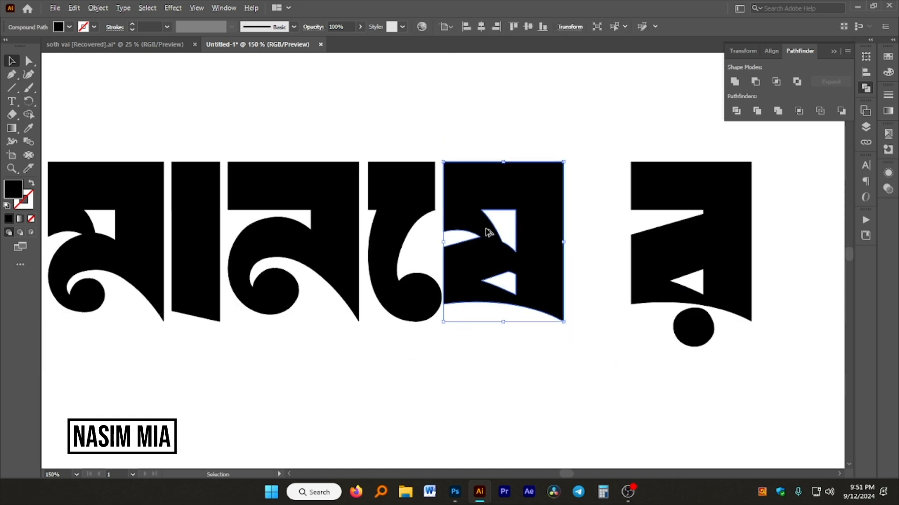
key("ctrl+plus")
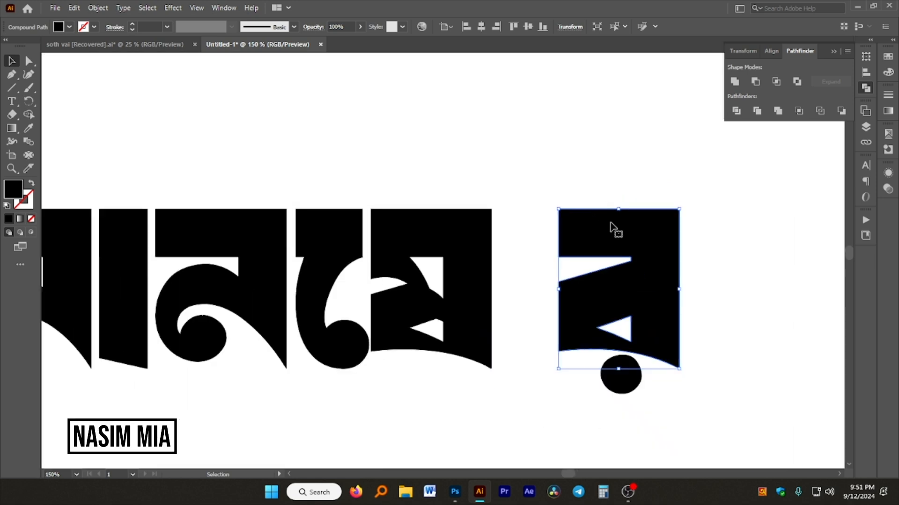
left_click_drag(626, 276, 565, 237)
left_click(528, 135)
- Review the tightened spacing of the word on the artboard, both as a whole and letter by letter
scroll(594, 199, "down", 6)
scroll(595, 225, "up", 2)
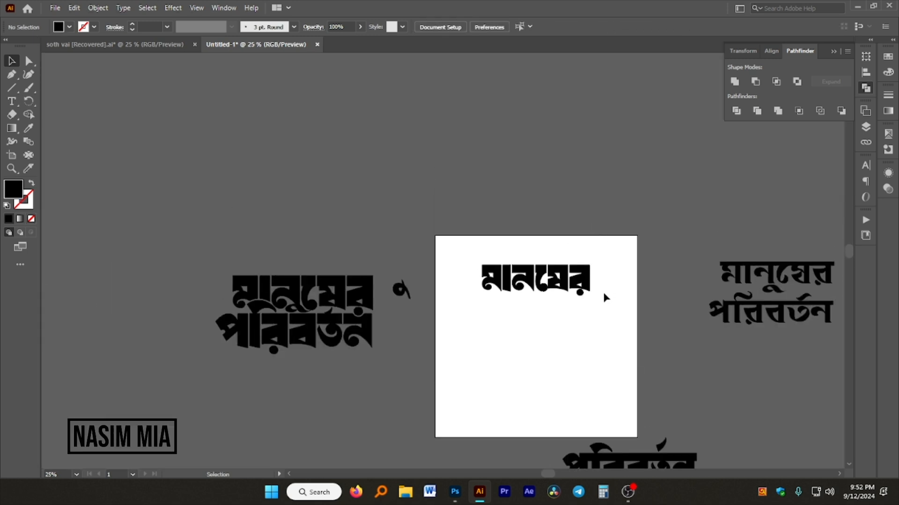
scroll(569, 279, "up", 5)
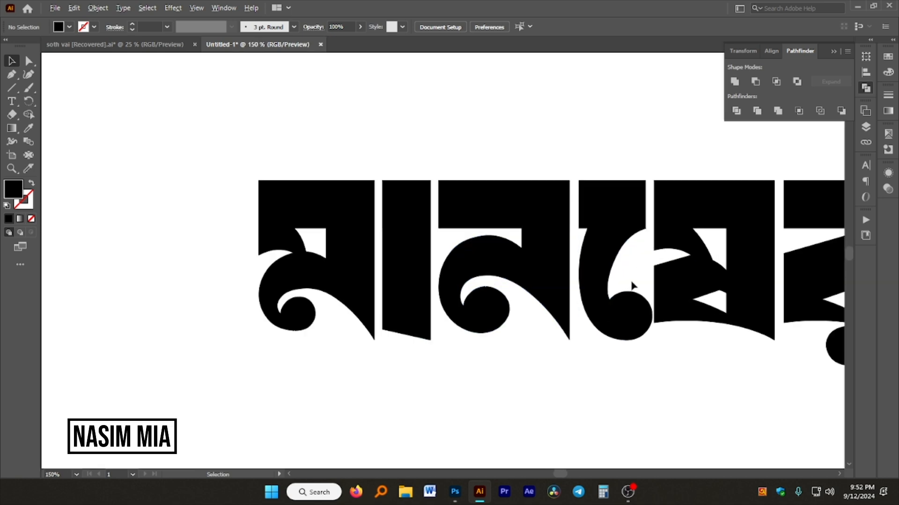
scroll(551, 262, "up", 2)
scroll(417, 229, "down", 4)
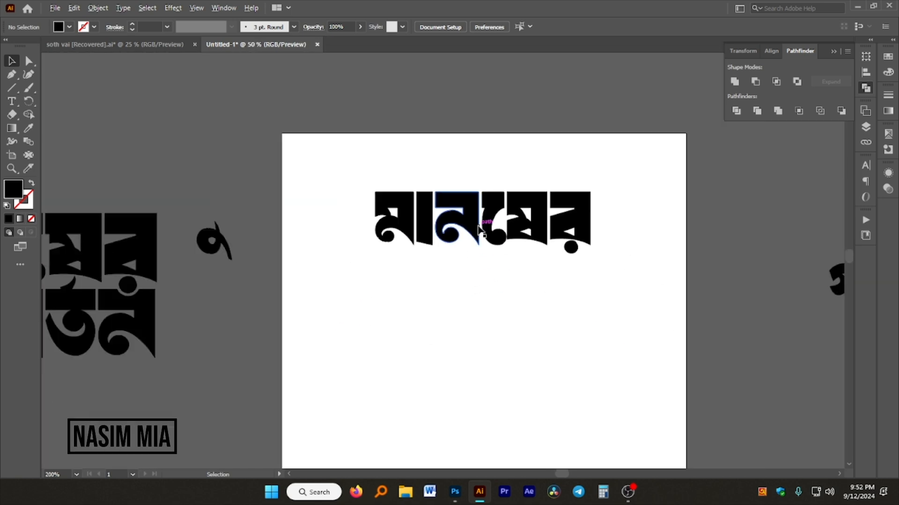
scroll(461, 234, "up", 3)
scroll(468, 231, "up", 3)
scroll(501, 230, "down", 3)
scroll(513, 242, "up", 3)
scroll(508, 251, "down", 1)
scroll(509, 253, "down", 4)
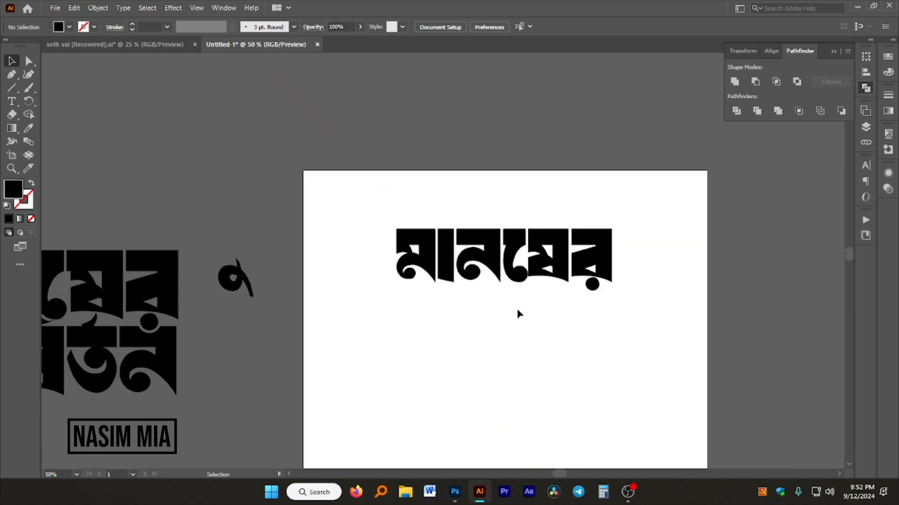
- Move the Soviet-font text মানুষের onto the artboard below the lettering and convert it to outlines
scroll(375, 305, "down", 1)
scroll(402, 300, "down", 2)
scroll(535, 271, "down", 2)
scroll(599, 227, "up", 3)
left_click_drag(662, 154, 299, 292)
scroll(299, 293, "up", 3)
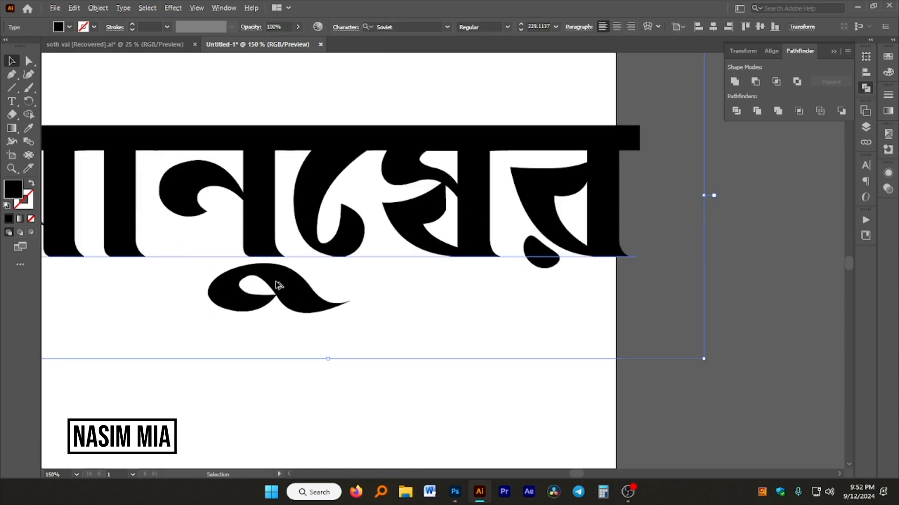
right_click(299, 231)
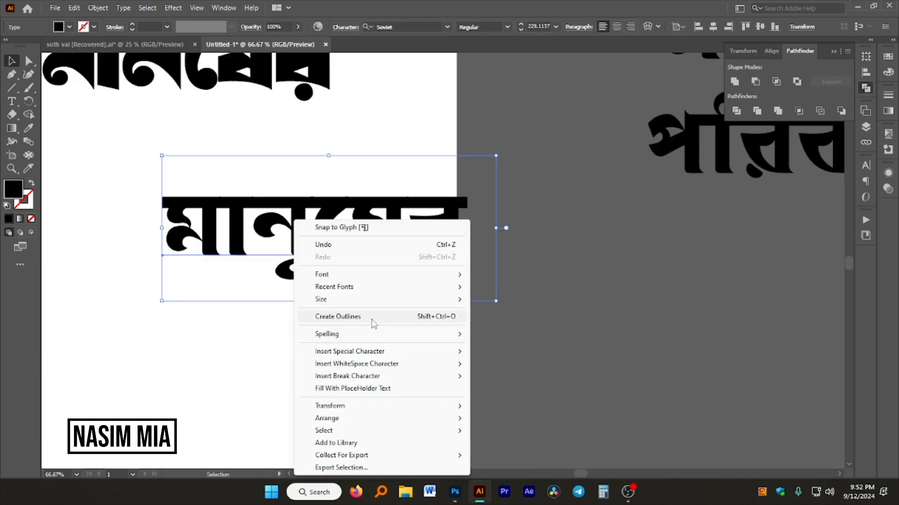
left_click(338, 317)
- Ungroup the outlined word and move all its letters except the ু sign off the artboard
right_click(325, 216)
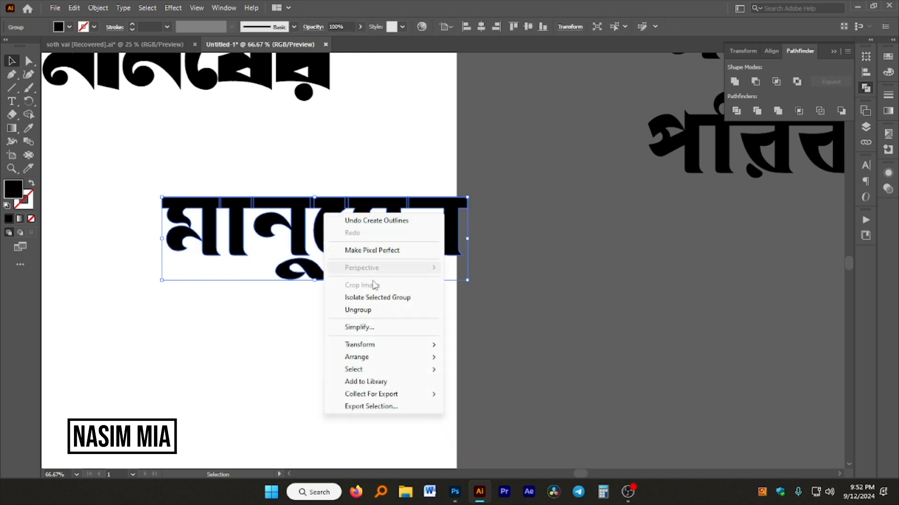
left_click(365, 309)
left_click(335, 293)
left_click(433, 226)
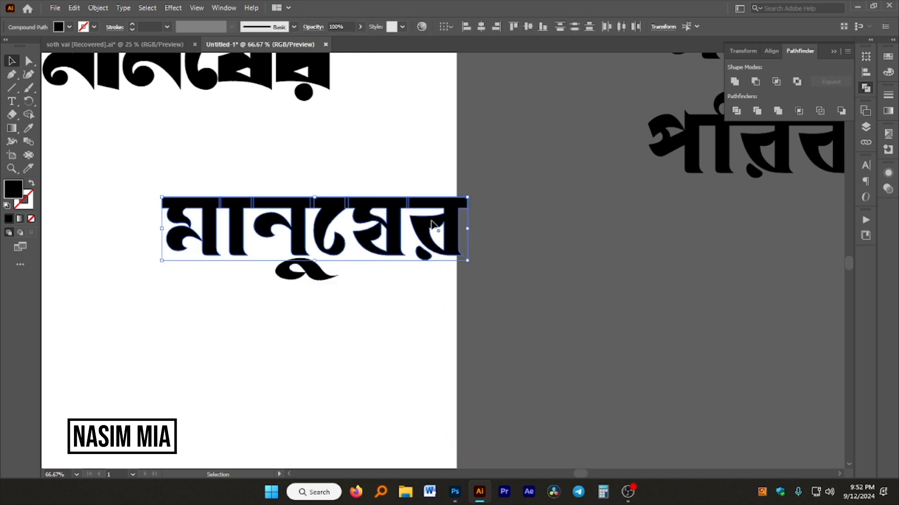
left_click_drag(335, 212, 741, 241)
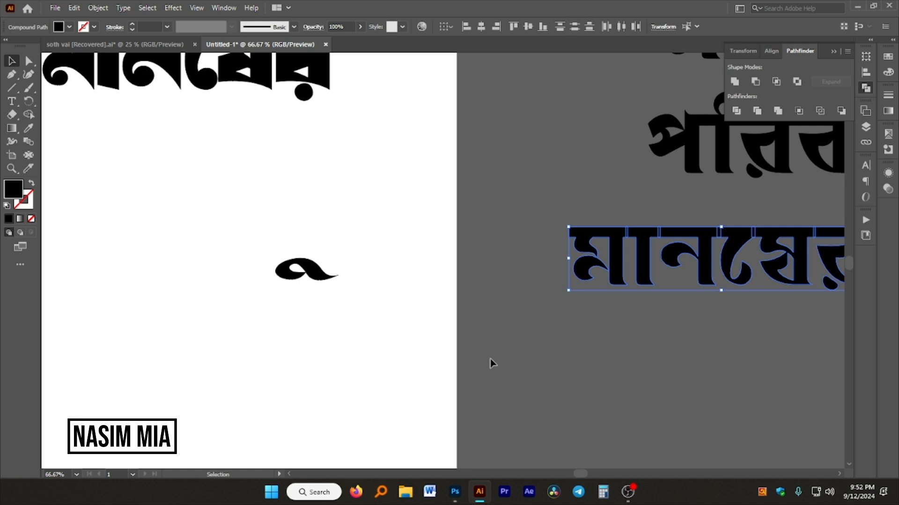
- Place the ু sign directly beneath the ন of the custom lettering
left_click(492, 363)
left_click_drag(322, 276, 196, 96)
left_click(362, 176)
scroll(362, 177, "down", 3)
scroll(292, 142, "up", 2)
scroll(293, 143, "up", 3)
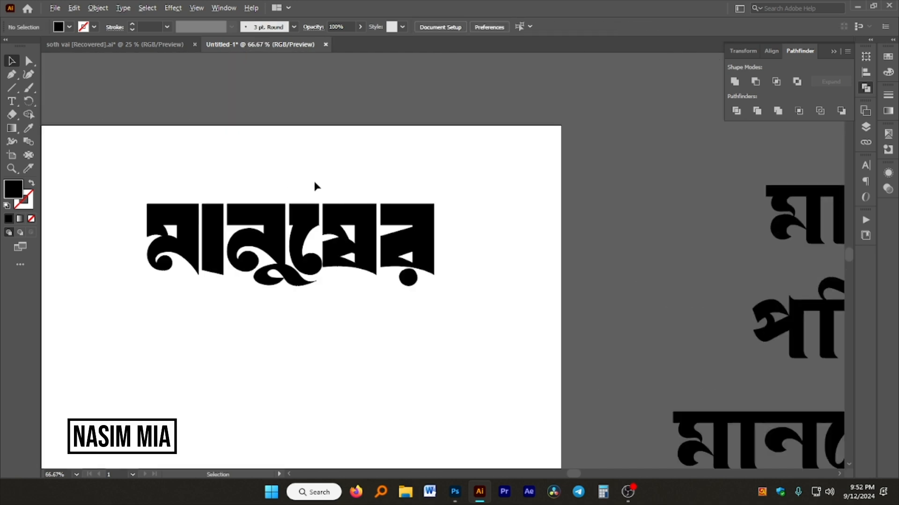
- Review the assembled মানুষের lettering and examine the joined top bar of the word পরিবর্তন
scroll(317, 183, "down", 2)
scroll(358, 222, "up", 3)
scroll(257, 221, "down", 3)
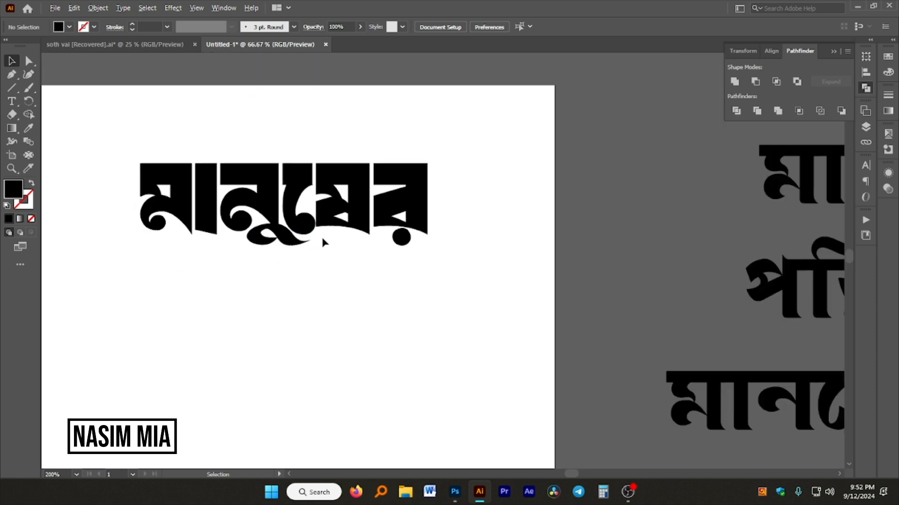
scroll(333, 216, "down", 2)
scroll(376, 315, "up", 4)
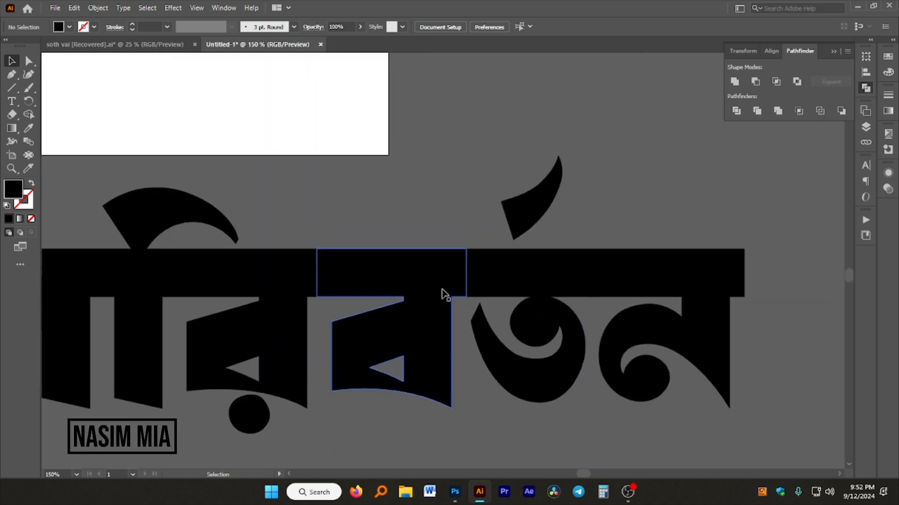
scroll(442, 292, "down", 2)
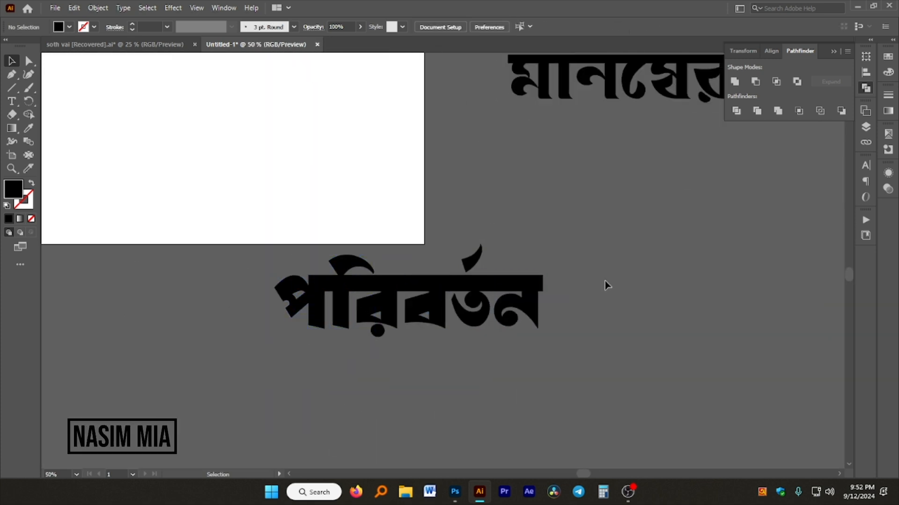
scroll(387, 279, "up", 3)
scroll(524, 272, "down", 2)
scroll(343, 263, "down", 2)
scroll(332, 263, "up", 5)
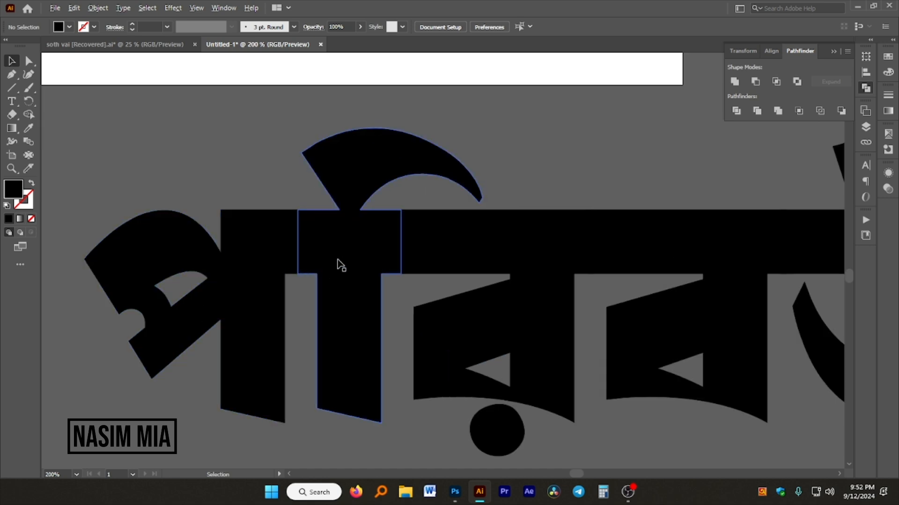
- Draw a vertical line about 220 px long through the top bar and align it with the right edge of the প's stem
scroll(281, 234, "down", 2)
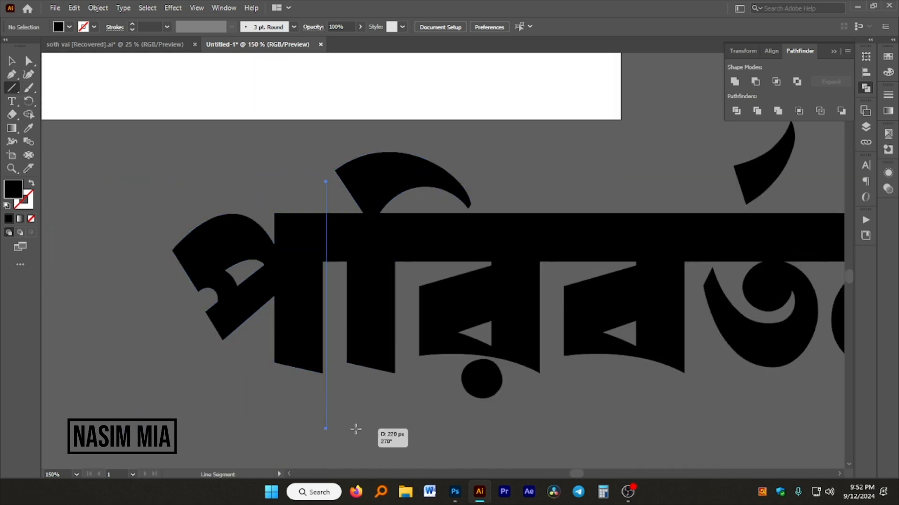
left_click_drag(356, 429, 355, 429)
scroll(316, 357, "up", 6)
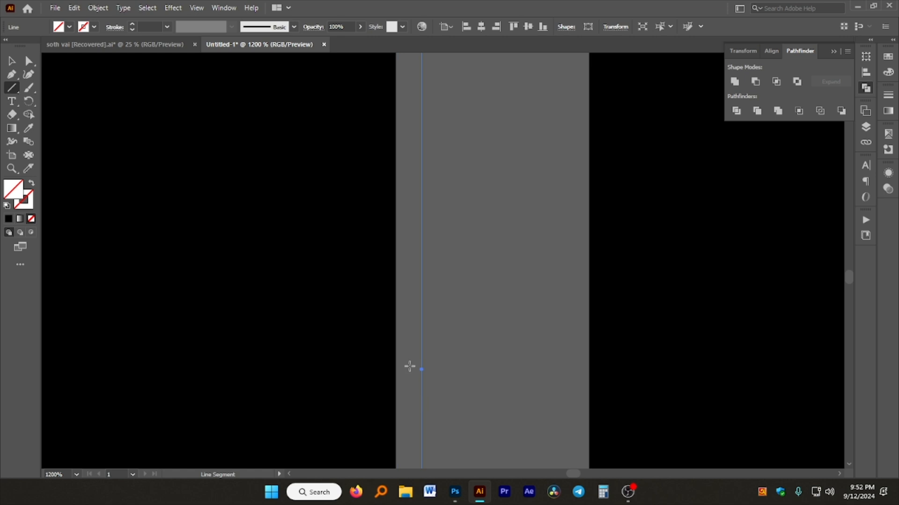
left_click_drag(422, 372, 399, 373)
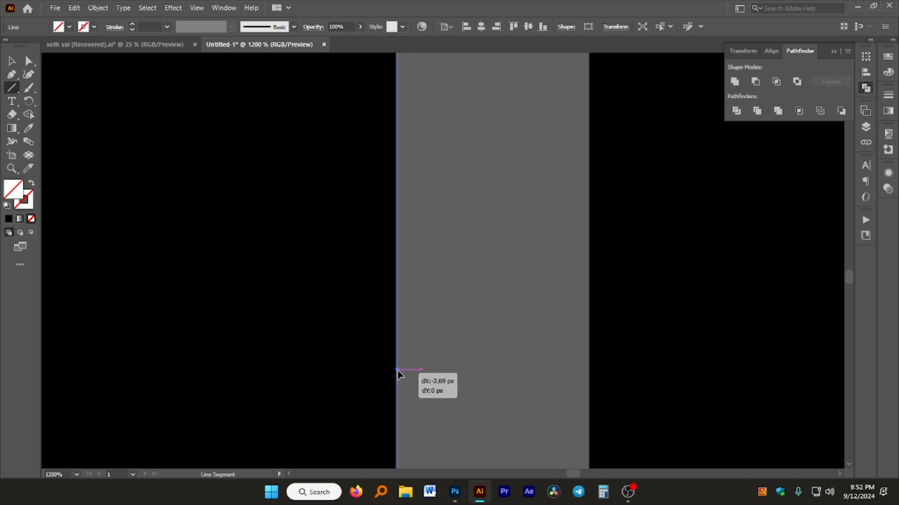
scroll(528, 269, "down", 5)
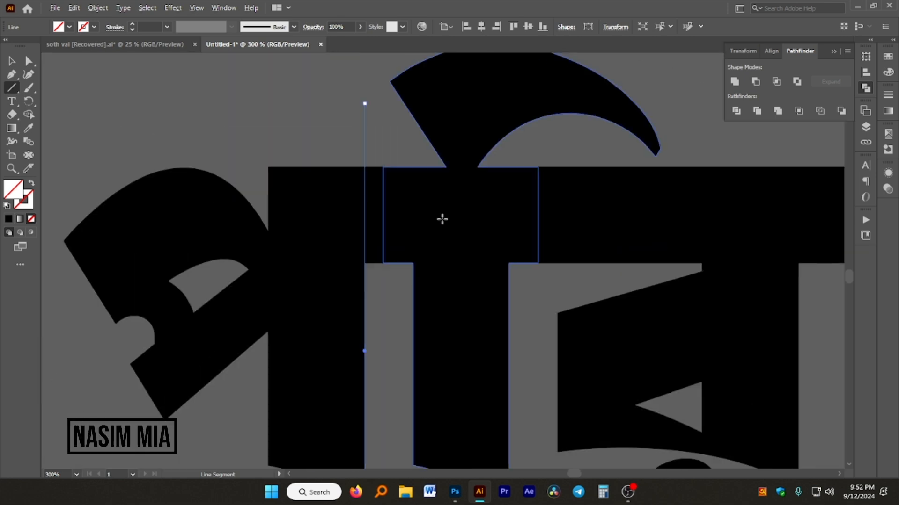
- Draw a vertical line through the top bar and align it with the left edge of the ি sign's stem
scroll(406, 203, "up", 4)
scroll(412, 183, "down", 10)
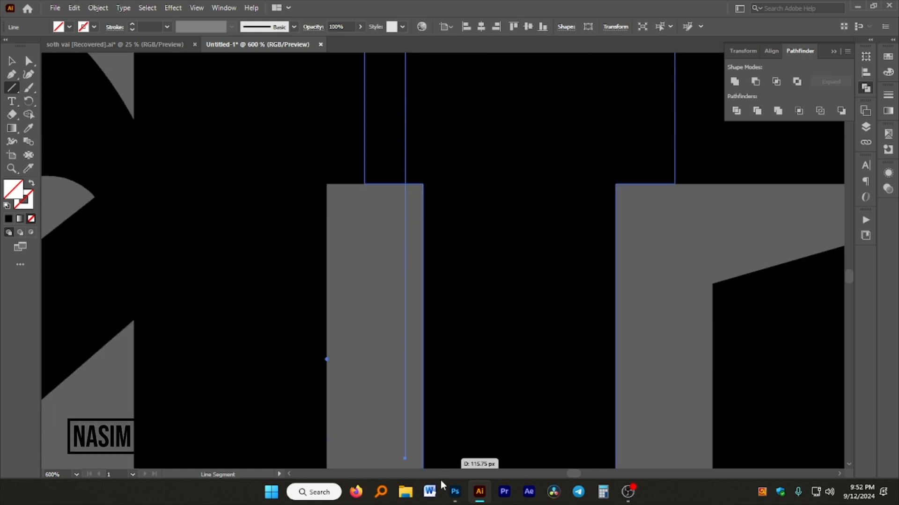
scroll(435, 170, "up", 6)
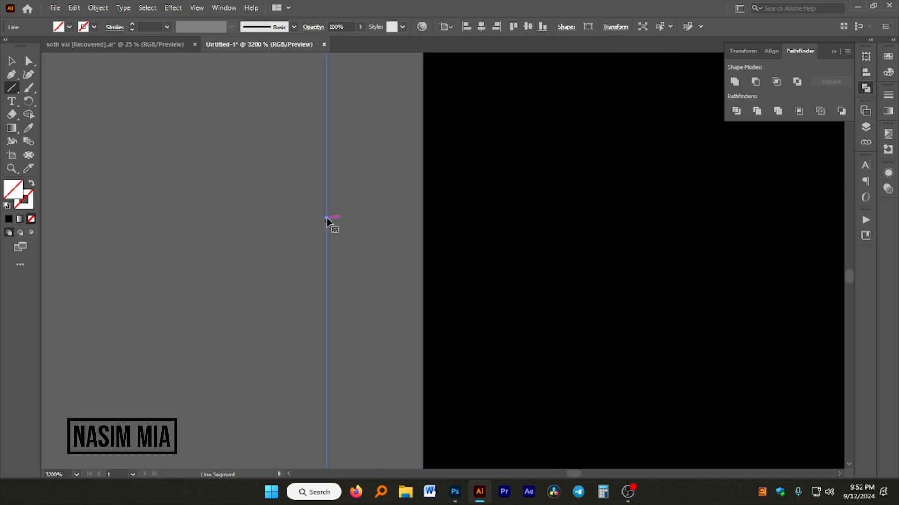
left_click_drag(327, 218, 419, 233)
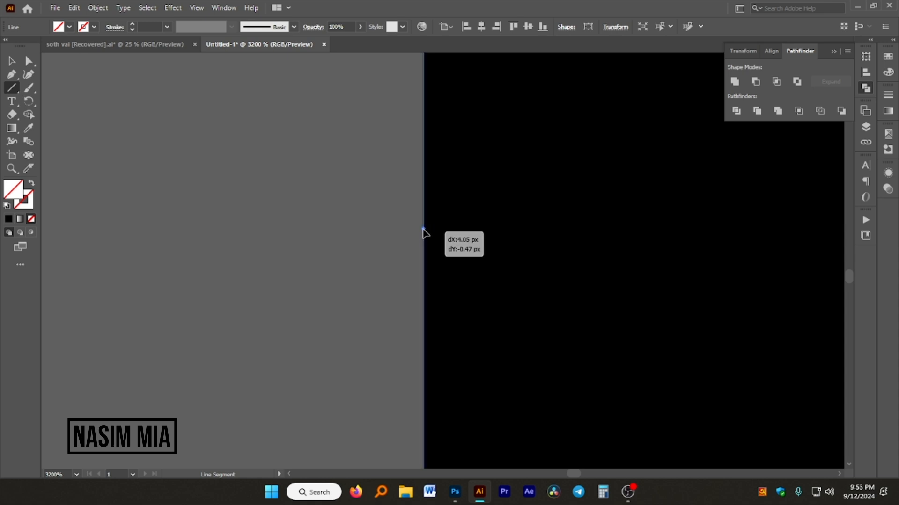
left_click_drag(423, 229, 423, 230)
scroll(366, 227, "down", 8)
- Draw another vertical line through the top bar and align it with the right edge of the ি sign's stem
scroll(478, 155, "up", 1)
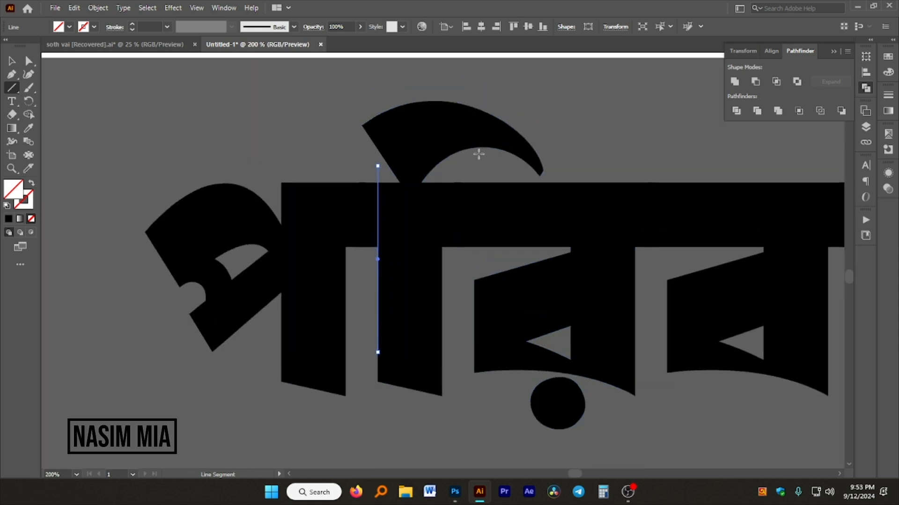
scroll(449, 186, "up", 2)
mouse_move(442, 149)
left_mouse_down()
mouse_move(451, 482)
mouse_move(445, 466)
left_mouse_up()
scroll(459, 189, "up", 1)
scroll(459, 189, "up", 5)
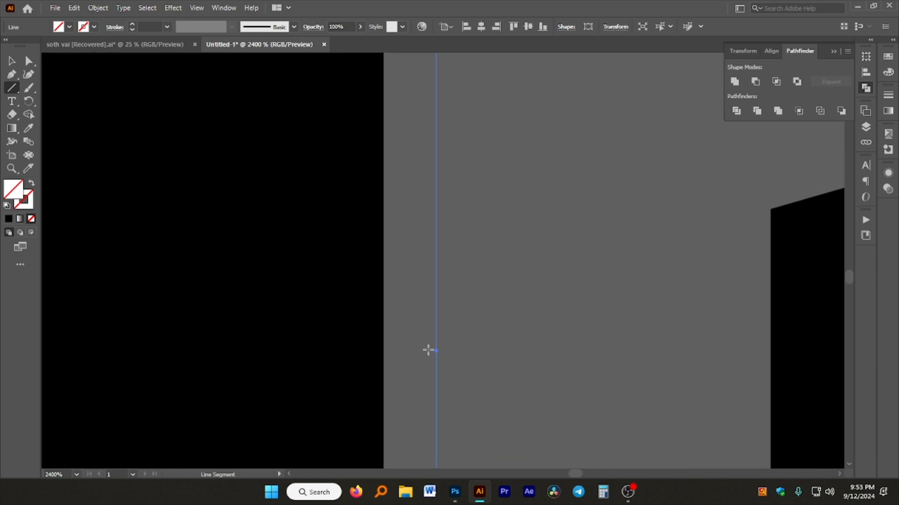
left_click_drag(434, 352, 384, 351)
scroll(334, 286, "down", 7)
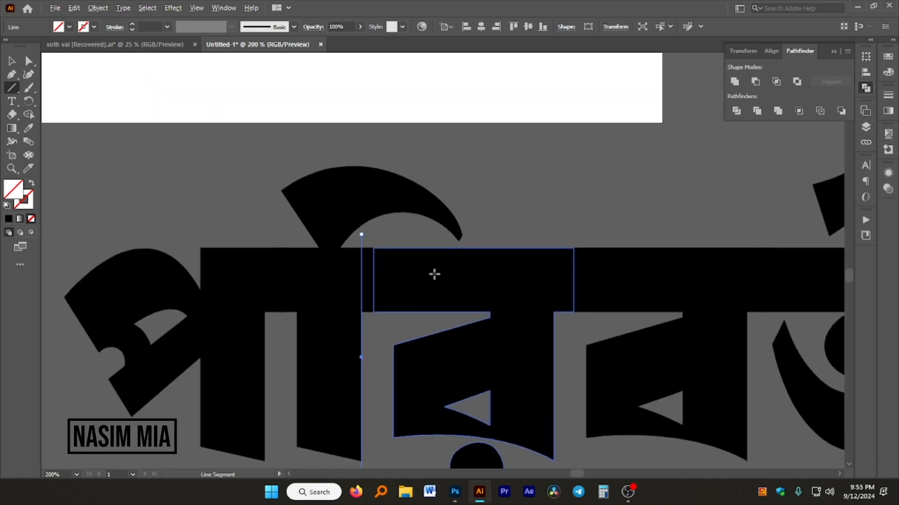
- Draw a vertical line through the top bar and align it with the left edge of the র
scroll(435, 259, "up", 1)
mouse_move(395, 183)
left_mouse_down()
mouse_move(401, 489)
mouse_move(407, 121)
left_mouse_up()
scroll(425, 112, "up", 2)
scroll(425, 112, "up", 5)
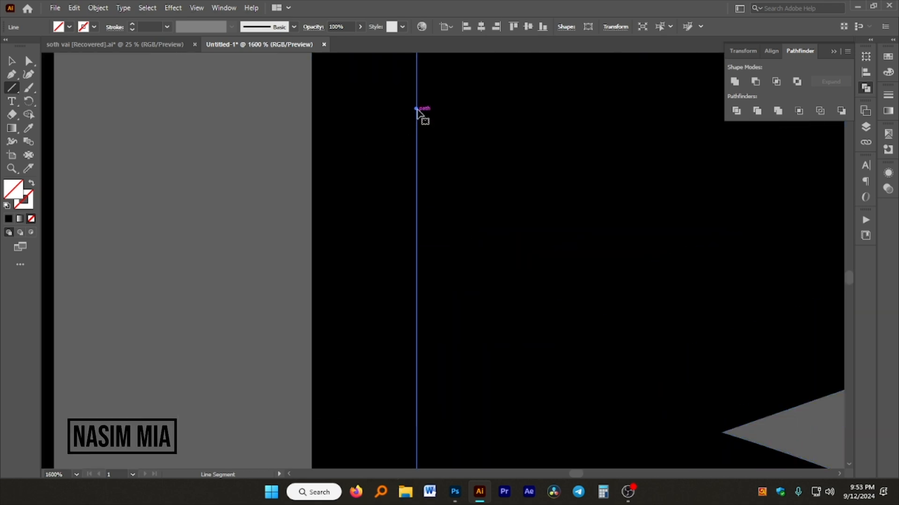
left_click_drag(417, 110, 312, 121)
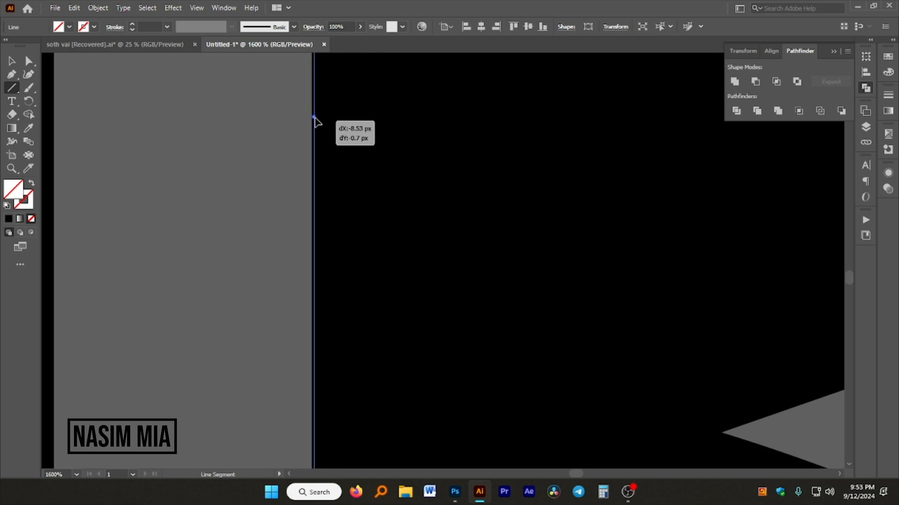
left_click_drag(312, 118, 312, 119)
scroll(375, 143, "down", 6)
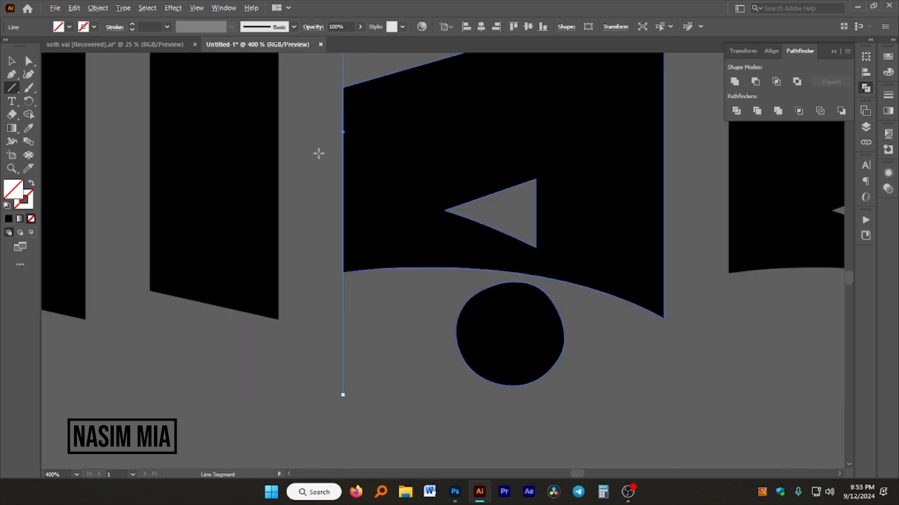
- Draw a vertical line about 225 px long through the top bar and align it with the right edge of the র
scroll(415, 133, "up", 3)
scroll(366, 168, "up", 3)
scroll(414, 181, "down", 2)
scroll(455, 198, "up", 2)
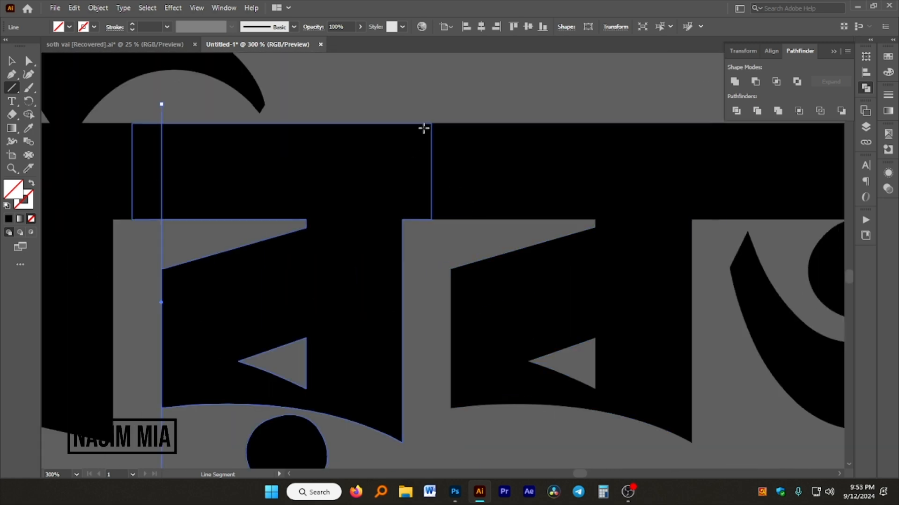
left_click_drag(405, 100, 415, 249)
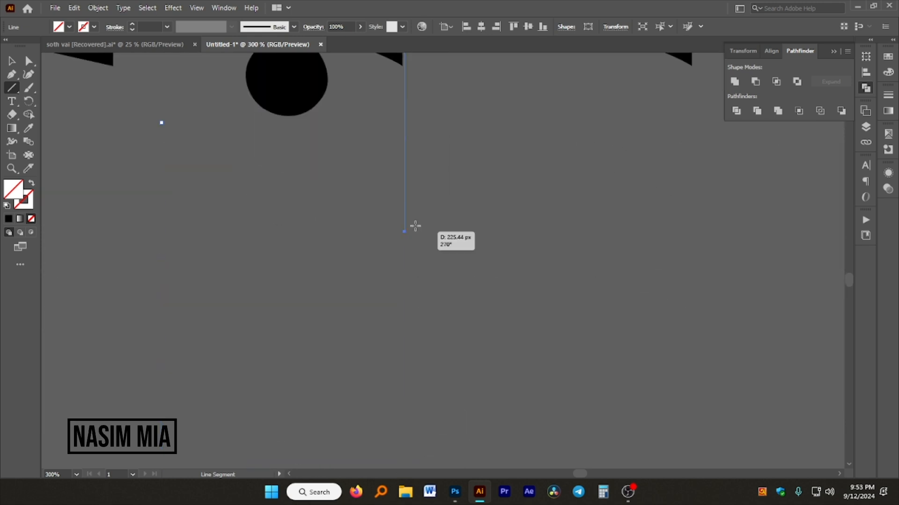
scroll(407, 126, "up", 6)
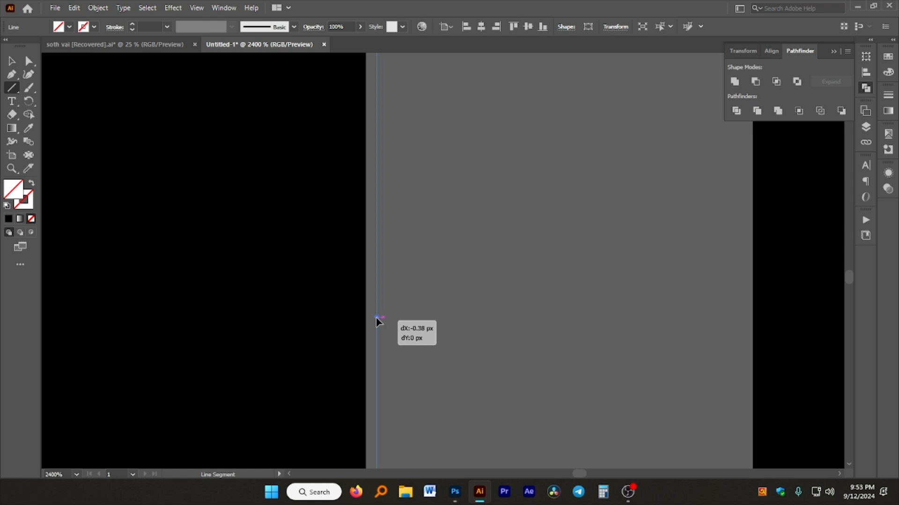
left_click_drag(367, 318, 365, 317)
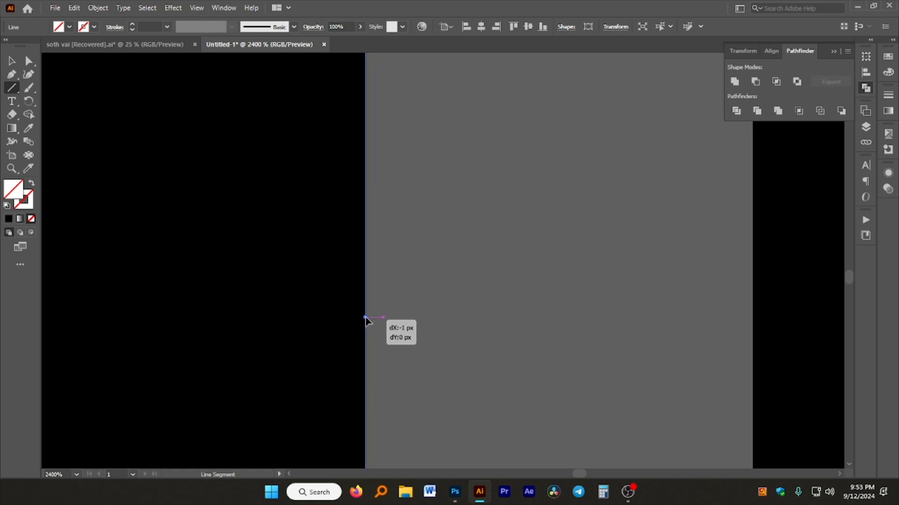
scroll(386, 307, "down", 6)
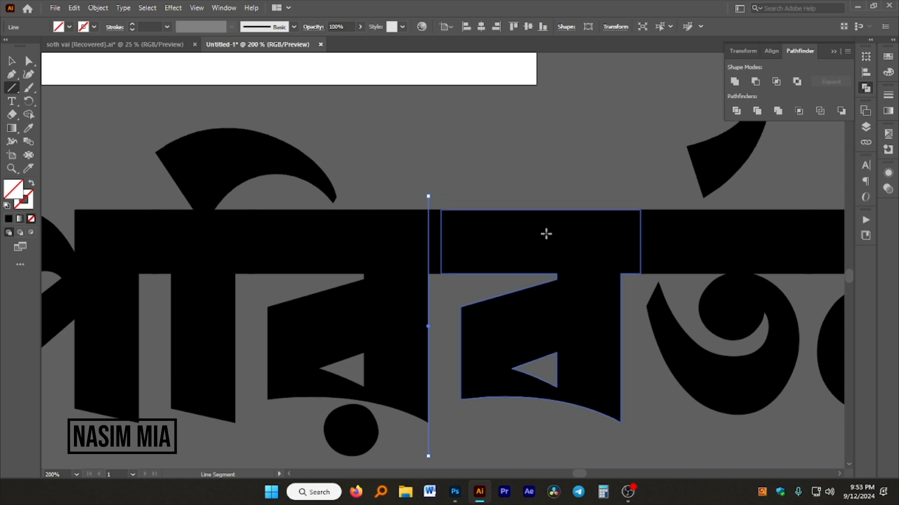
- Draw a vertical line through the top bar and align it with the left edge of the ব
scroll(546, 235, "up", 3)
scroll(490, 260, "down", 4)
left_click_drag(452, 195, 472, 467)
scroll(440, 325, "up", 7)
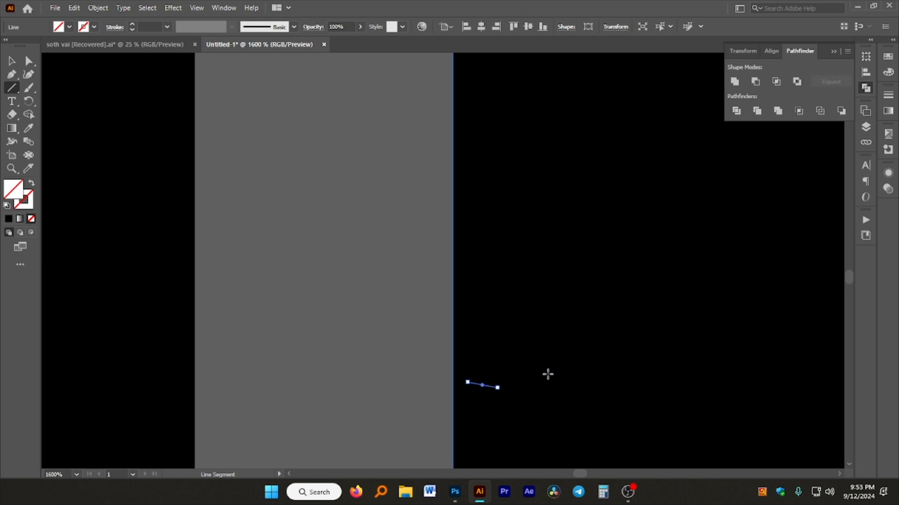
left_click_drag(498, 386, 457, 389)
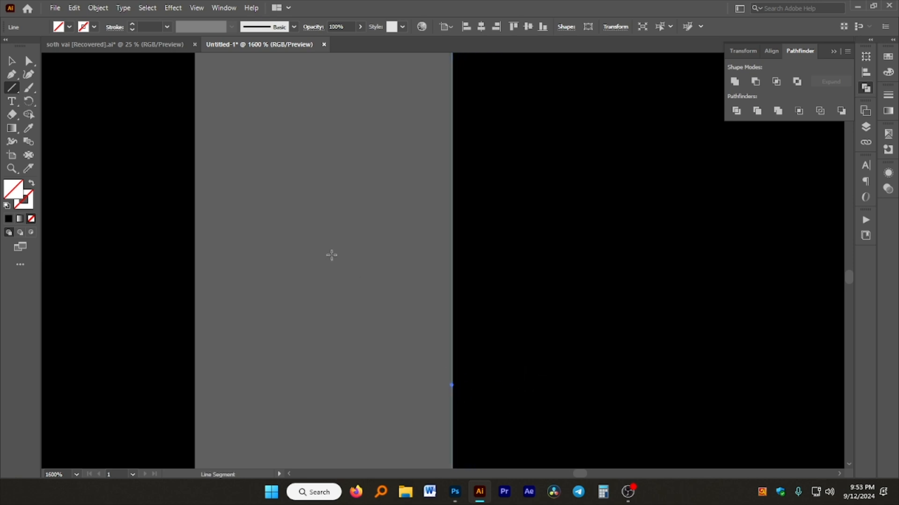
scroll(354, 275, "down", 7)
- Draw a vertical line through the top bar and align it with the right edge of the ব
mouse_move(509, 149)
left_mouse_down()
mouse_move(522, 479)
mouse_move(511, 162)
left_mouse_up()
scroll(536, 156, "up", 5)
scroll(566, 162, "up", 6)
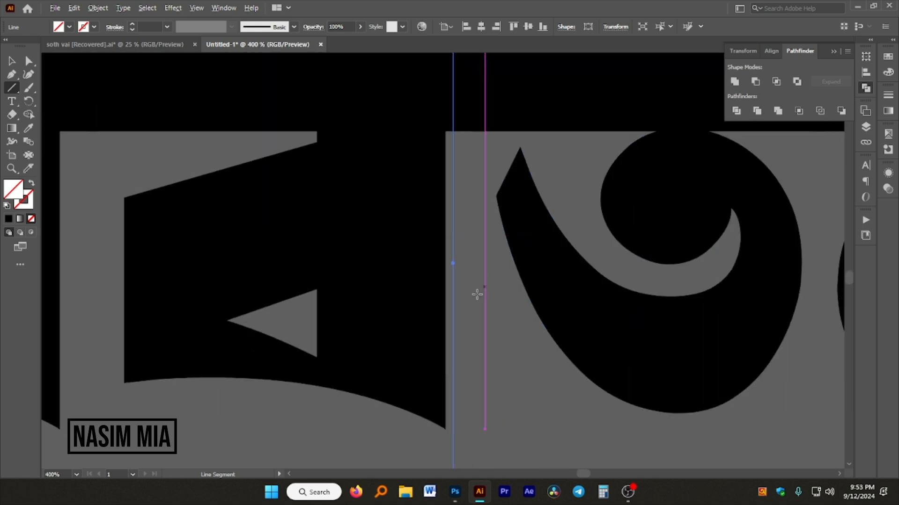
left_click_drag(379, 132, 334, 131)
scroll(336, 157, "down", 8)
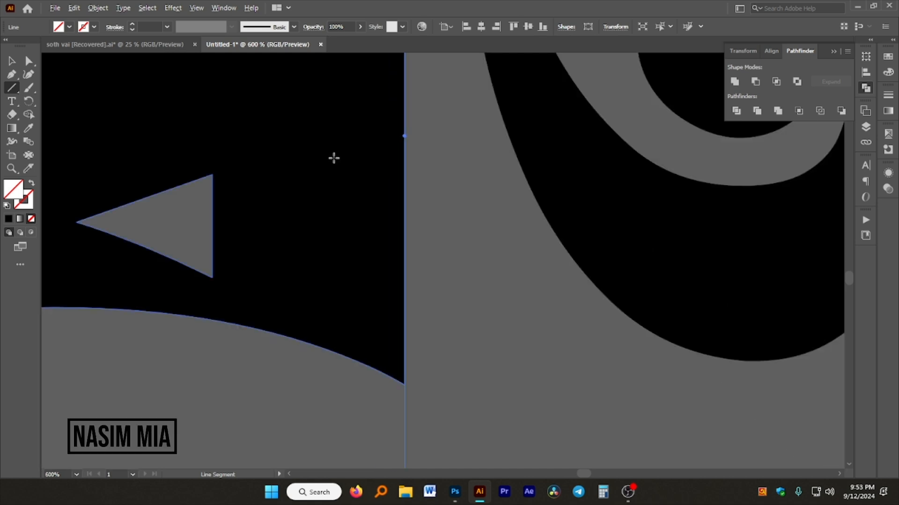
- Draw a vertical line about 219 px long through the top bar and align it with the leftmost point of the ত
scroll(364, 161, "up", 4)
scroll(383, 138, "down", 3)
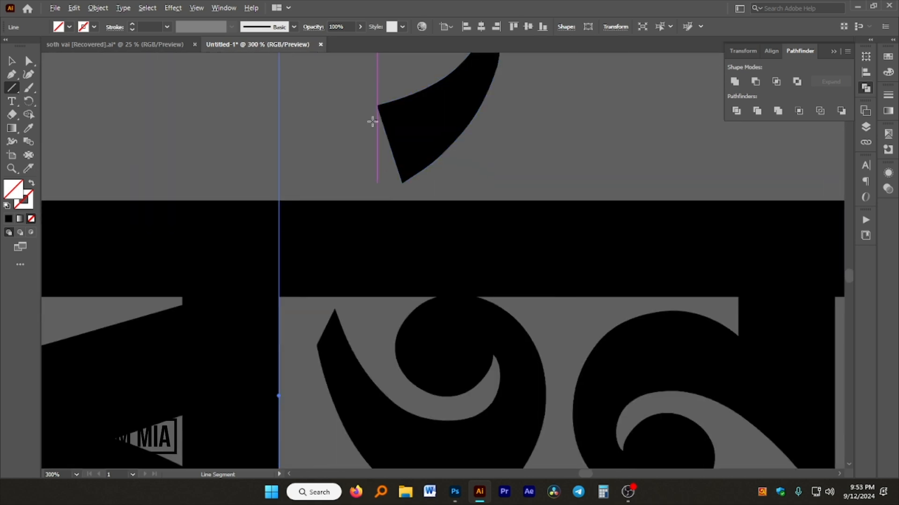
scroll(381, 121, "down", 2)
left_click_drag(334, 93, 353, 422)
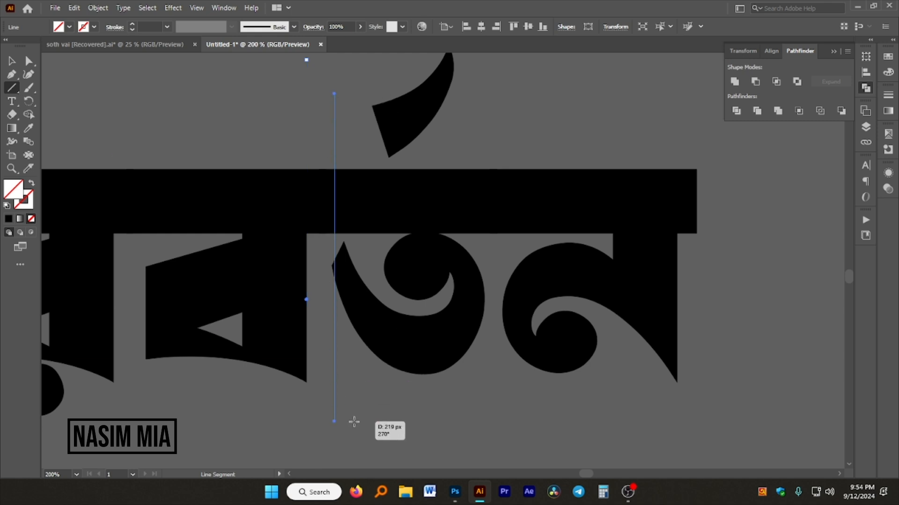
scroll(344, 323, "up", 6)
scroll(345, 370, "up", 4)
scroll(327, 328, "down", 7)
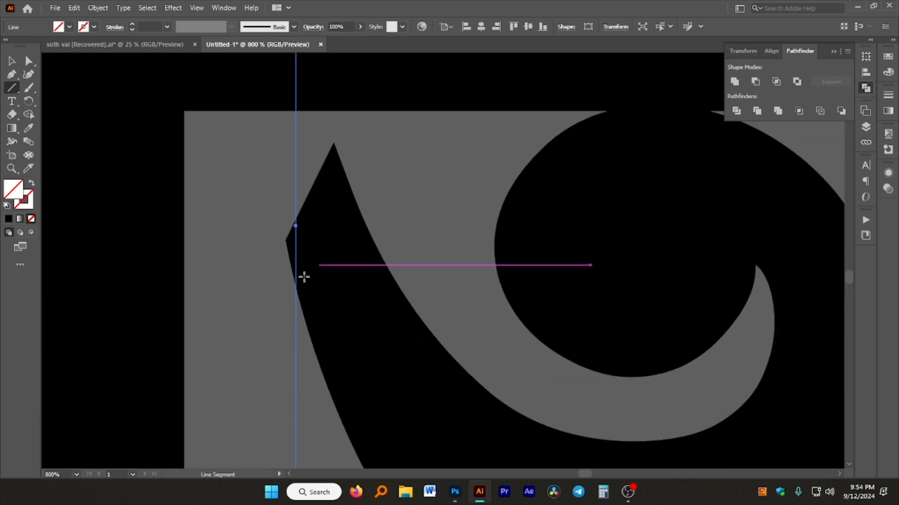
scroll(300, 266, "up", 2)
scroll(297, 250, "up", 3)
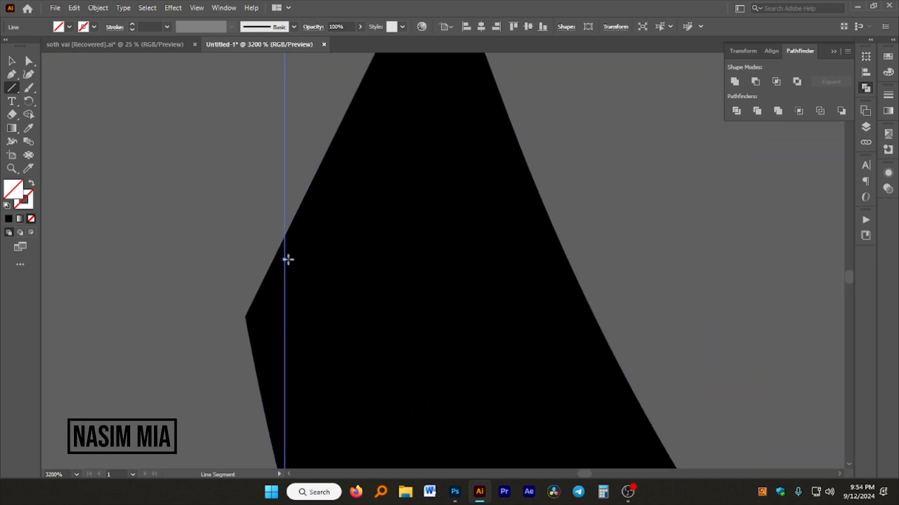
left_click_drag(284, 260, 252, 266)
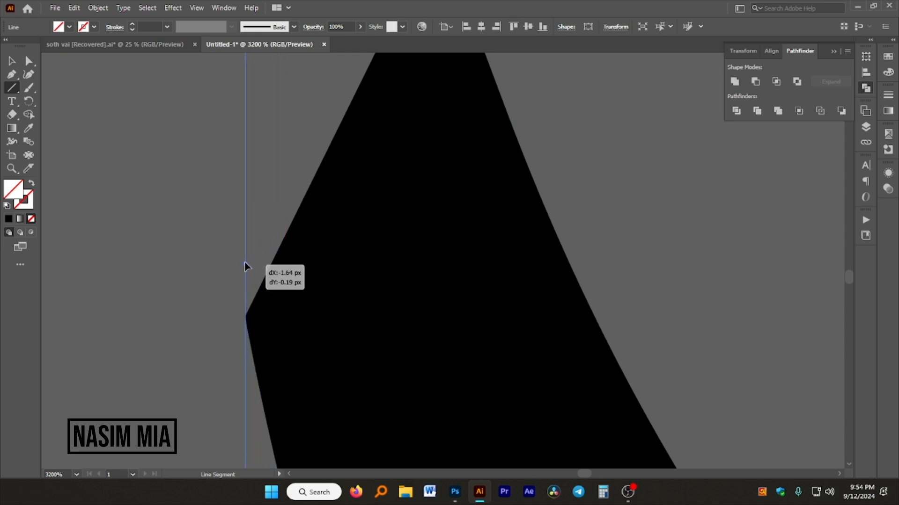
scroll(267, 262, "down", 10)
- Draw a vertical line through the top bar and align it with the outermost right curve of the ত
scroll(554, 202, "up", 2)
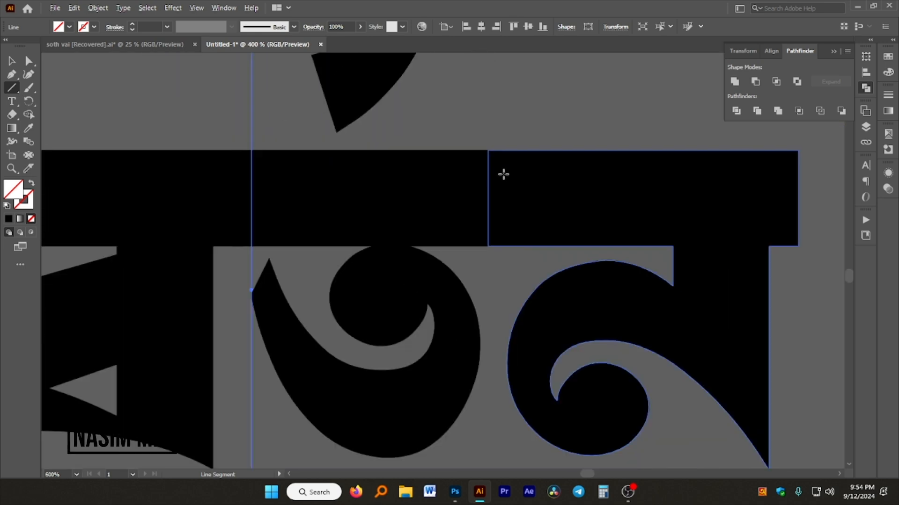
scroll(504, 175, "down", 3)
left_click_drag(499, 141, 499, 449)
scroll(515, 265, "up", 8)
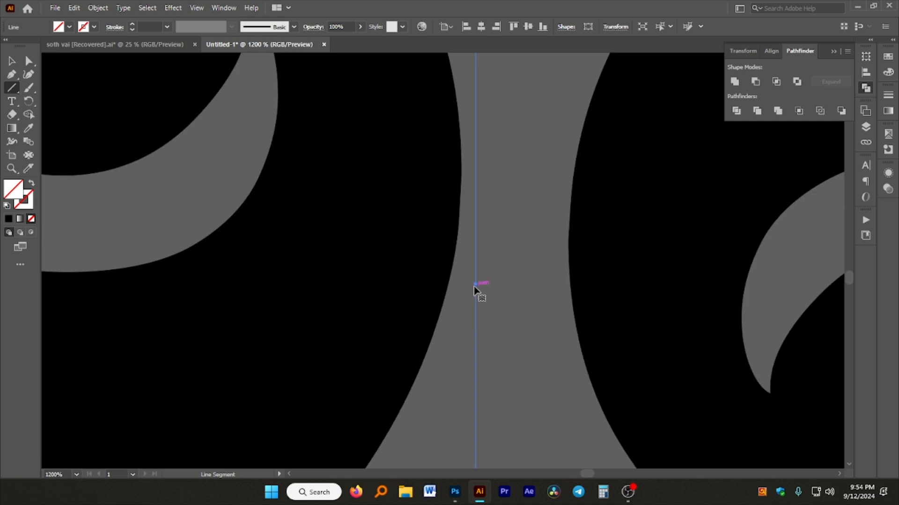
scroll(460, 284, "down", 4)
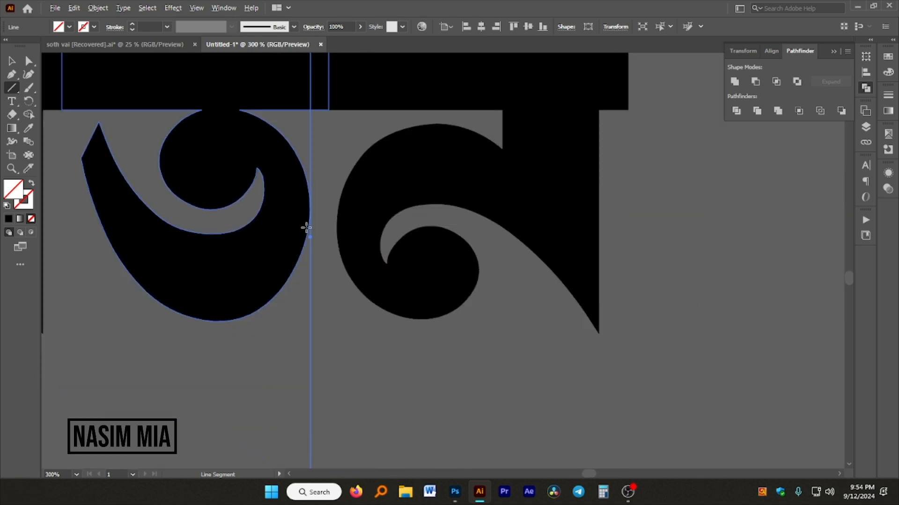
- Draw a vertical line through the top bar and align it with the outermost left curve of the ন
scroll(383, 209, "up", 2)
scroll(359, 138, "down", 3)
left_click_drag(355, 101, 367, 438)
scroll(387, 361, "up", 4)
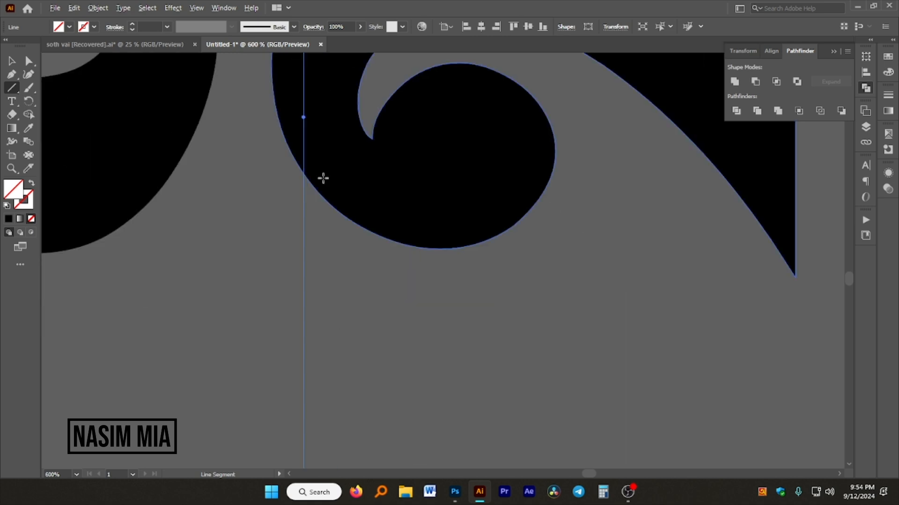
scroll(313, 288, "up", 3)
left_click_drag(303, 320, 272, 318)
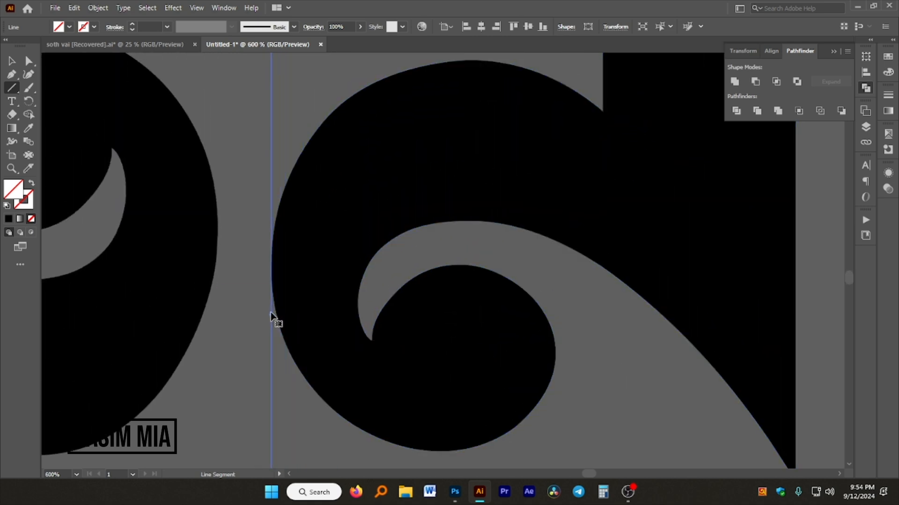
scroll(275, 321, "down", 5)
- Draw a vertical line through the end of the top bar and align it with the right edge of the ন
left_click_drag(210, 121, 391, 122)
scroll(391, 126, "up", 1)
scroll(391, 240, "down", 1)
scroll(384, 327, "up", 6)
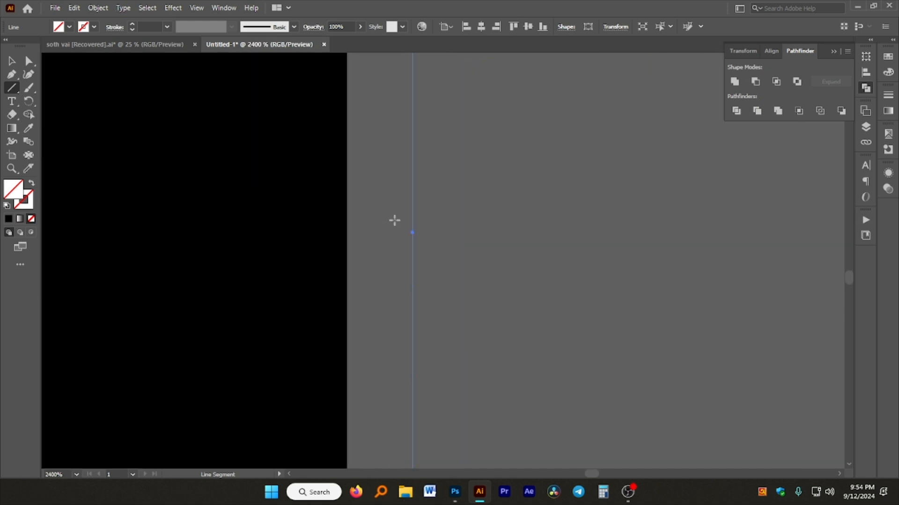
left_click_drag(412, 231, 347, 234)
scroll(487, 232, "down", 6)
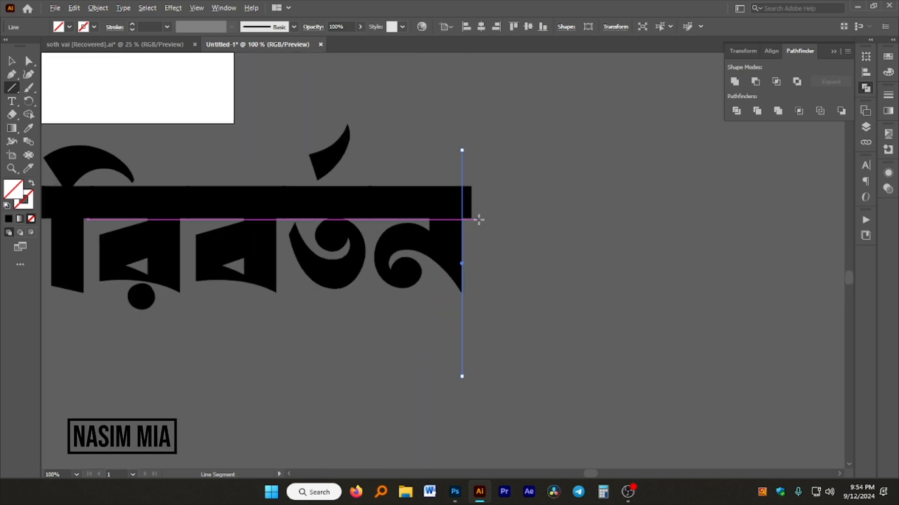
- Divide the whole word পরিবর্তন along all the vertical lines with Pathfinder Divide and ungroup the resulting pieces
scroll(476, 216, "down", 1)
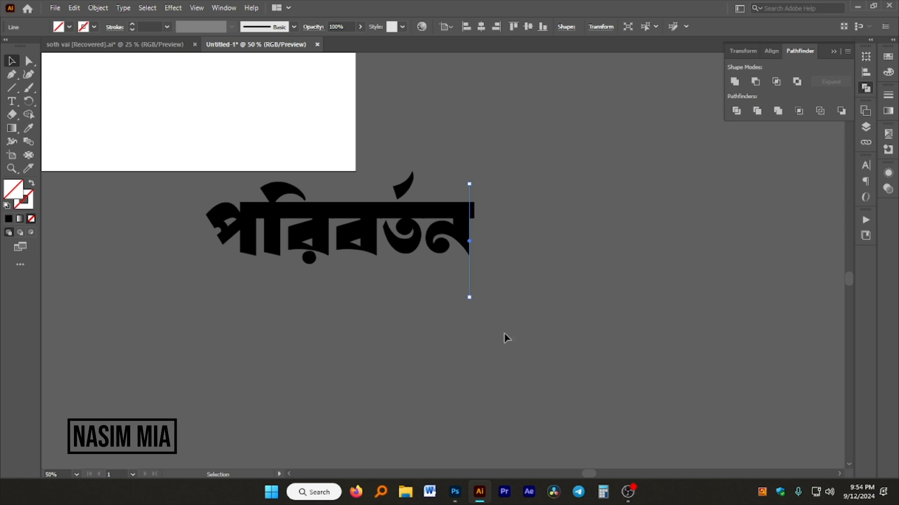
left_click_drag(175, 209, 175, 210)
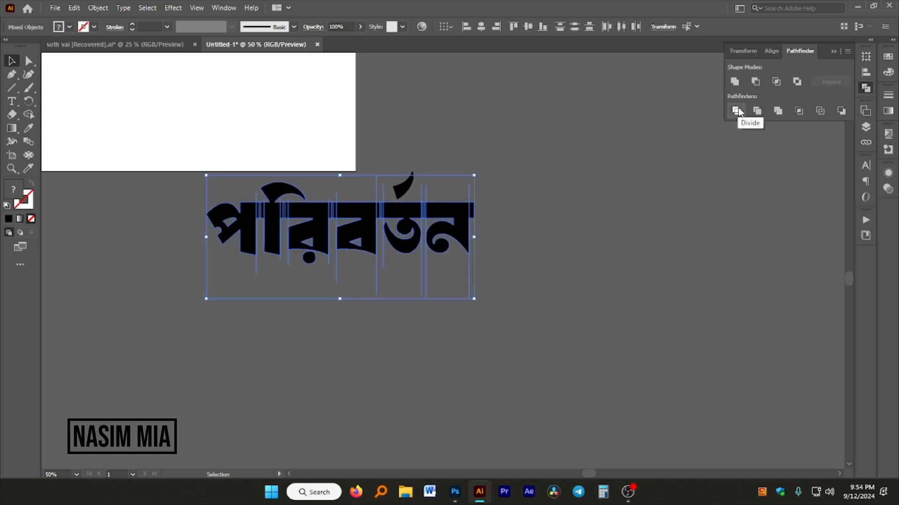
left_click(736, 111)
right_click(355, 209)
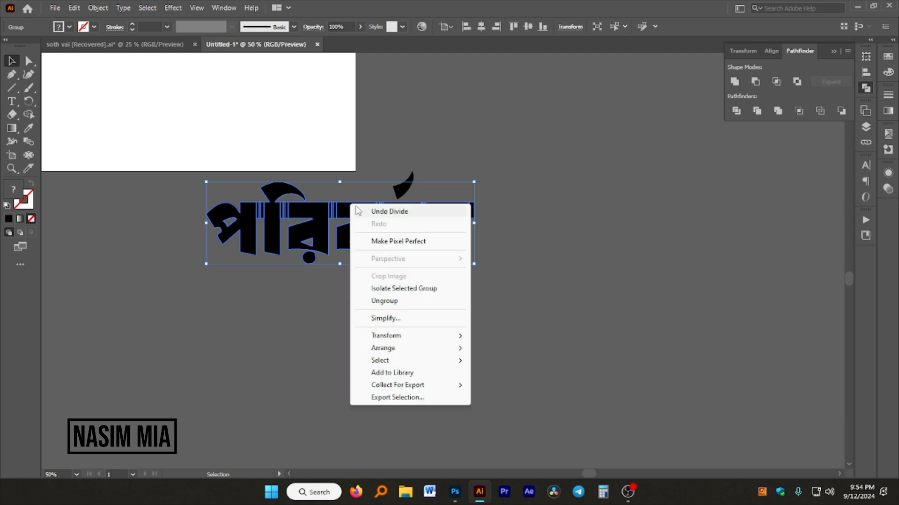
left_click(409, 303)
left_click(592, 227)
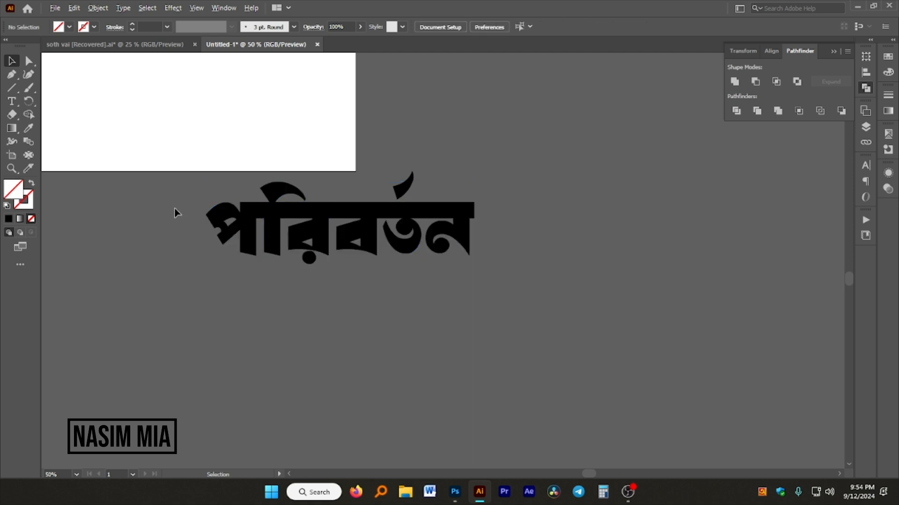
- Delete the three top-bar pieces between the প and the ি sign's stem
scroll(371, 226, "up", 6)
left_click(379, 192)
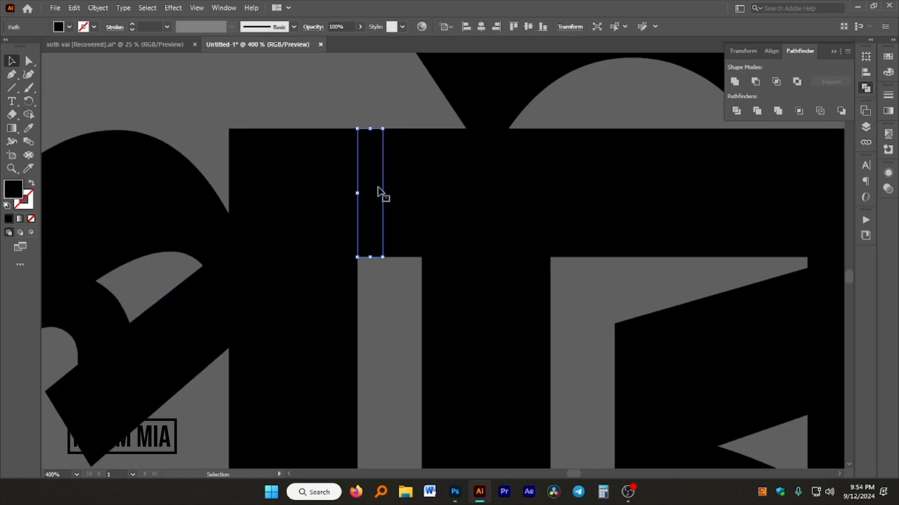
key("Delete")
left_click(393, 194)
key("Delete")
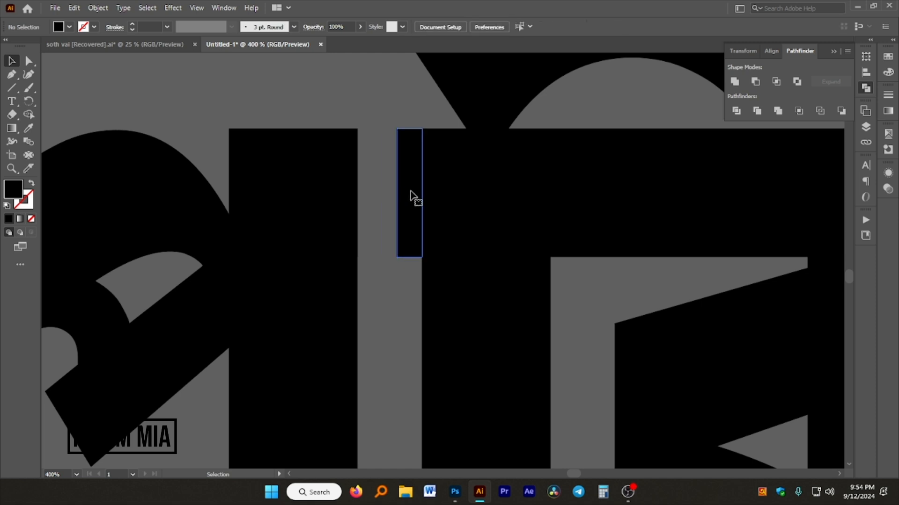
left_click(411, 194)
key("Delete")
- Delete the top-bar pieces between the ি sign's stem and the র
scroll(403, 201, "down", 3)
scroll(380, 203, "down", 4)
scroll(436, 197, "up", 4)
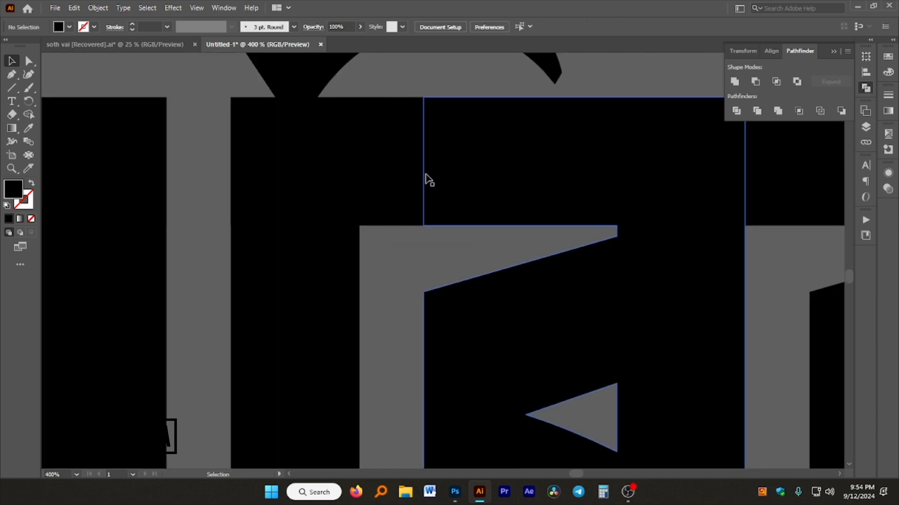
left_click(409, 176)
key("Delete")
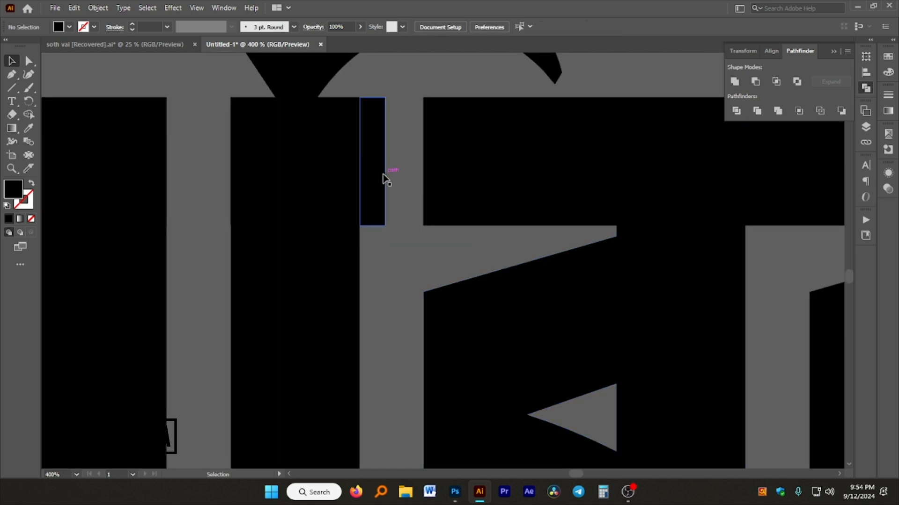
left_click(383, 175)
key("Delete")
- Delete the top-bar pieces between the র and the ব
scroll(346, 175, "down", 4)
scroll(412, 170, "up", 3)
left_click(429, 243)
key("Delete")
left_click(403, 248)
key("Delete")
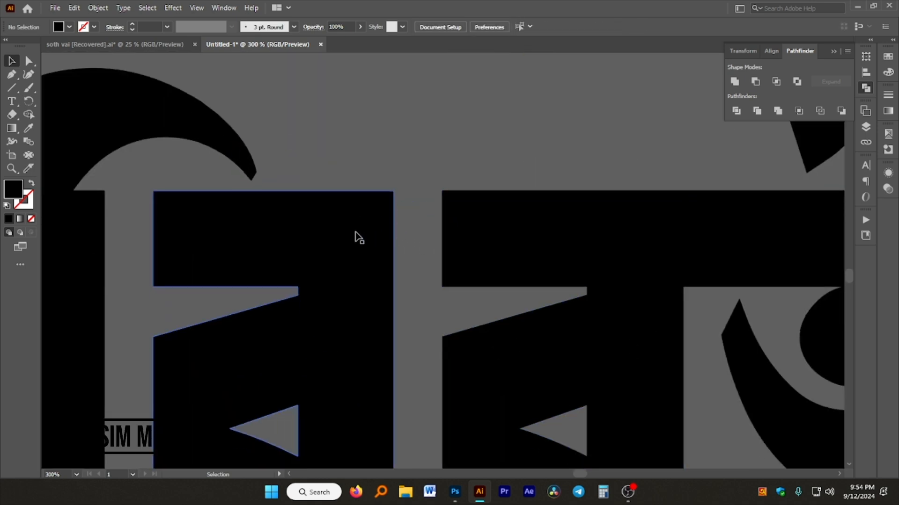
- Delete the top-bar pieces connecting the second ব to the ত in পরিবর্তন
scroll(323, 244, "down", 4)
scroll(541, 255, "up", 4)
left_click(463, 257)
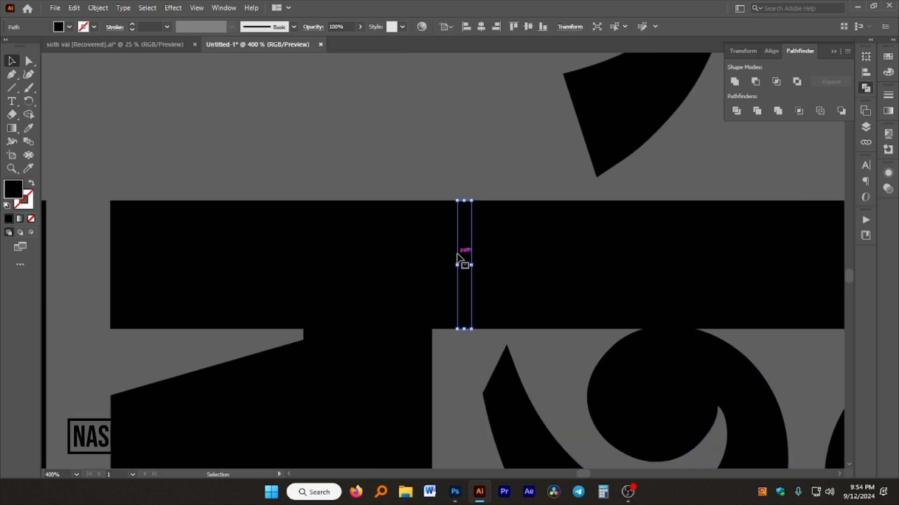
key("Delete")
left_click(444, 257)
key("Delete")
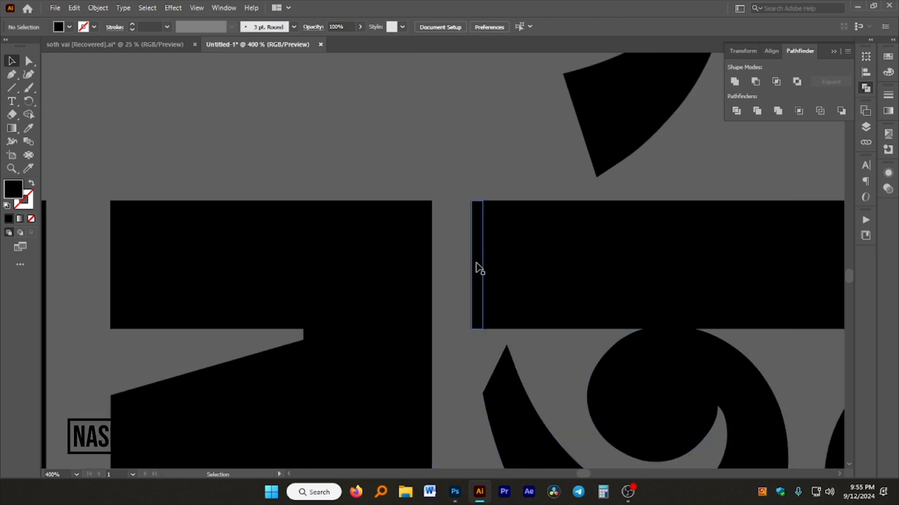
left_click(477, 265)
key("Delete")
- Delete the top-bar pieces connecting the ত to the final ন
scroll(488, 260, "down", 3)
scroll(507, 295, "up", 5)
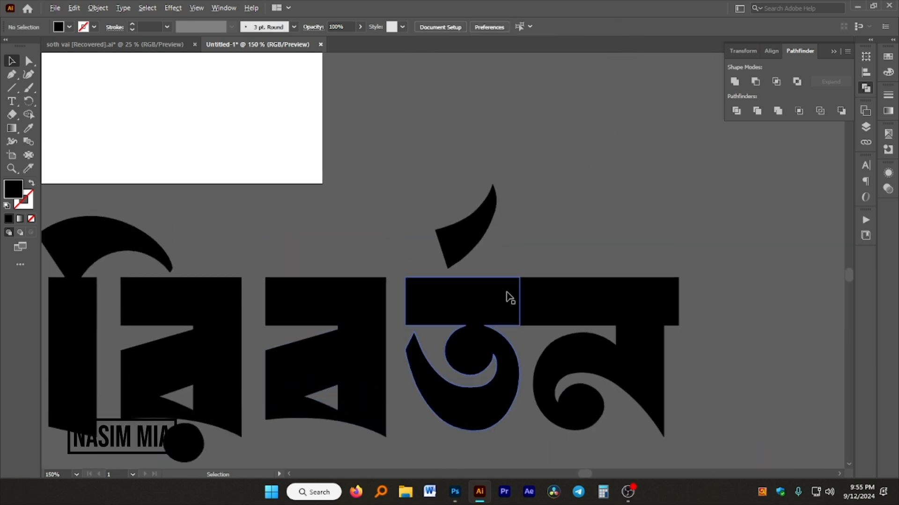
left_click(471, 293)
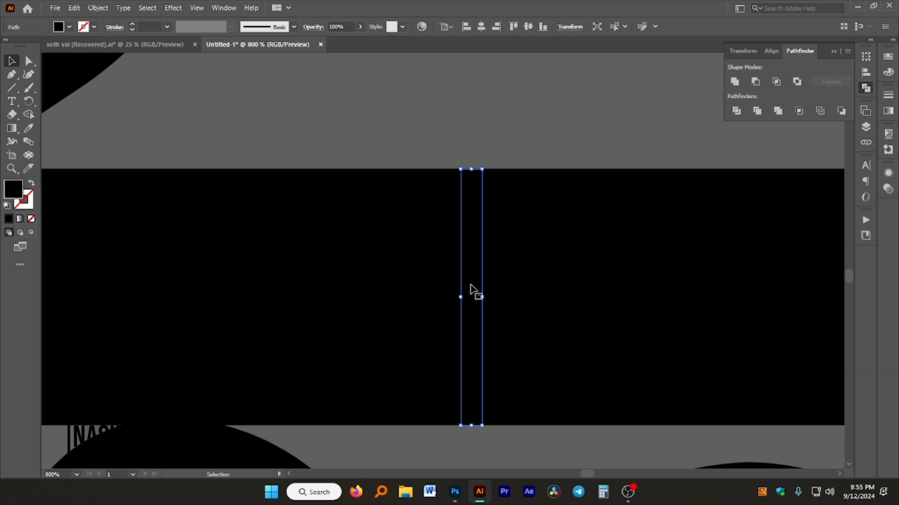
key("Delete")
left_click(449, 278)
key("Delete")
left_click(497, 272)
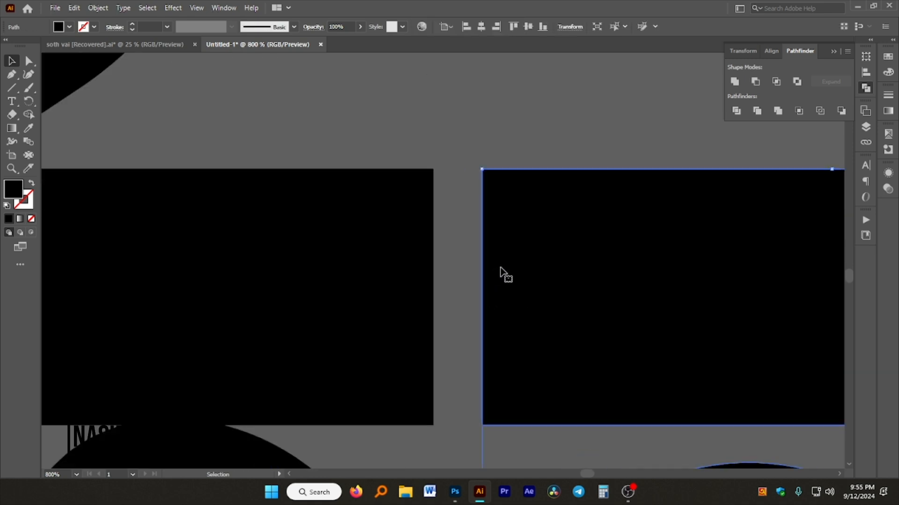
left_click(519, 137)
- Delete the leftover top-bar piece that extends beyond the stem of the final ন
scroll(476, 170, "down", 3)
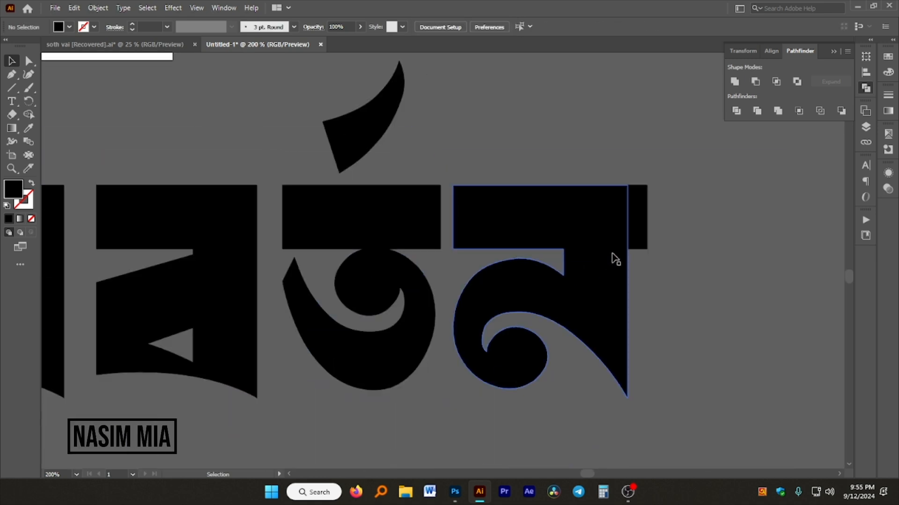
scroll(655, 239, "up", 3)
left_click(571, 233)
key("Delete")
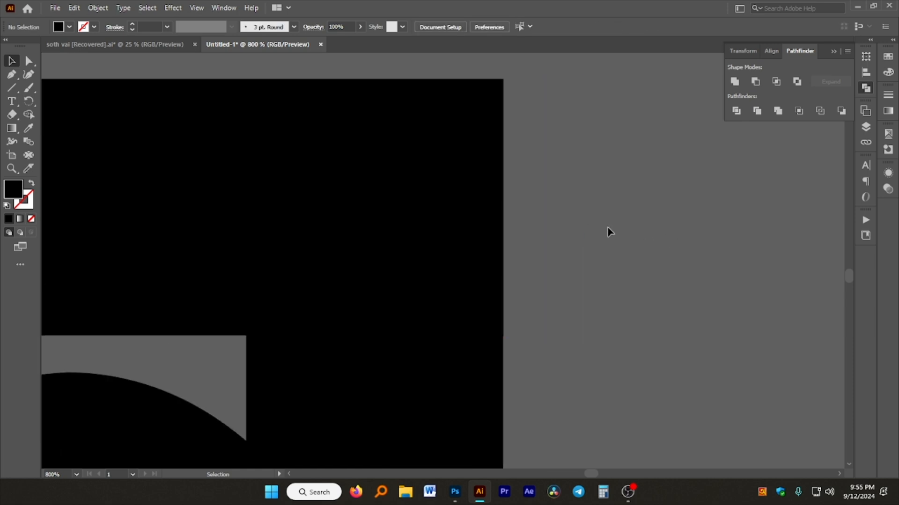
- Move the ি sign closer to the stem of the প, leaving a narrow gap
scroll(611, 227, "down", 6)
scroll(624, 239, "down", 1)
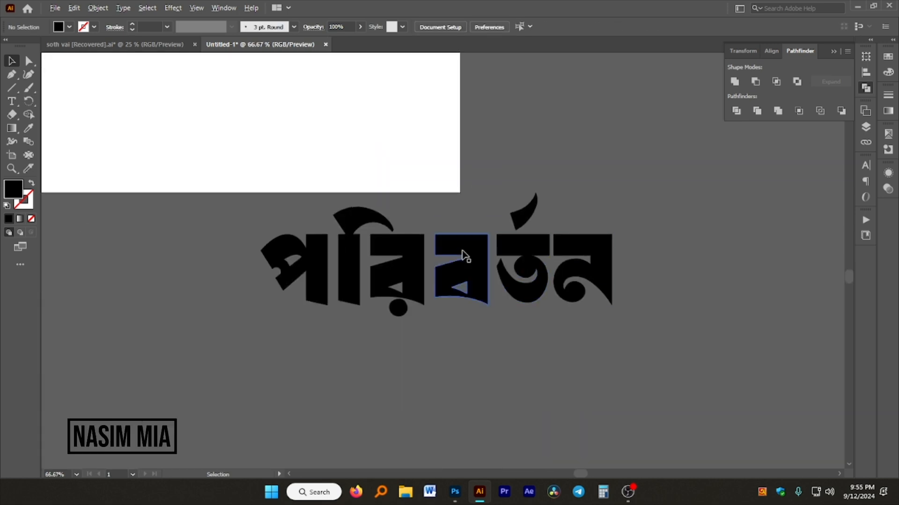
scroll(435, 239, "up", 2)
scroll(191, 238, "down", 1)
scroll(171, 236, "up", 4)
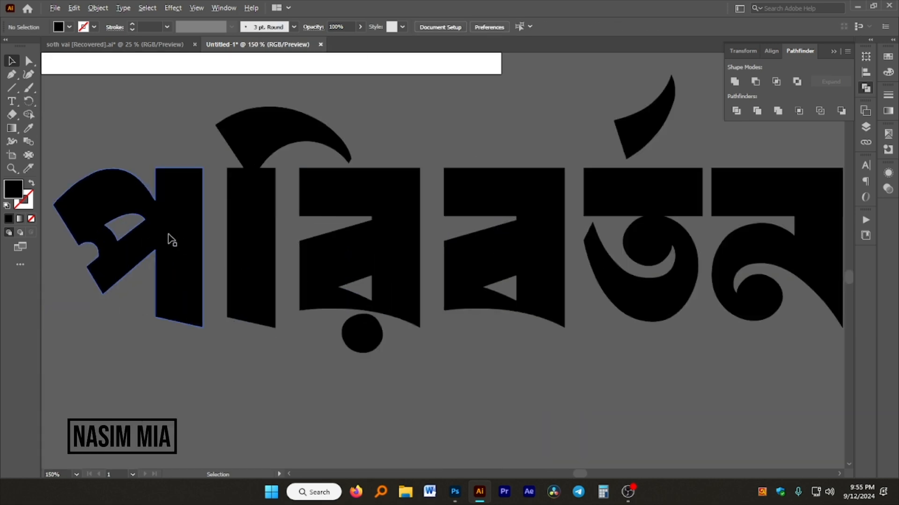
scroll(324, 223, "down", 2)
left_click_drag(325, 221, 305, 221)
- Move the র and its dot closer to the stem of the ি sign
double_click(498, 195)
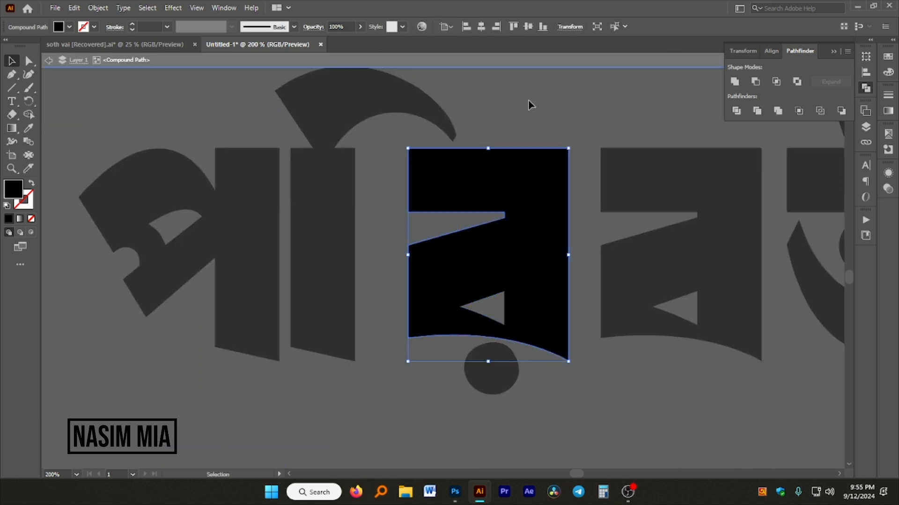
double_click(529, 105)
left_click_drag(503, 184, 465, 183)
left_click_drag(490, 392, 438, 389)
left_click(457, 397)
- Move the ব closer to the র with the same narrow gap
key("ctrl+1")
scroll(579, 285, "up", 2)
left_click_drag(527, 243, 365, 251)
key("ctrl+1")
- Bring the ত close to the ব and set its reph mark down on the ত's top bar
scroll(467, 200, "up", 3)
left_click(331, 165)
left_click(572, 258)
key("Delete")
left_click_drag(440, 138, 349, 206)
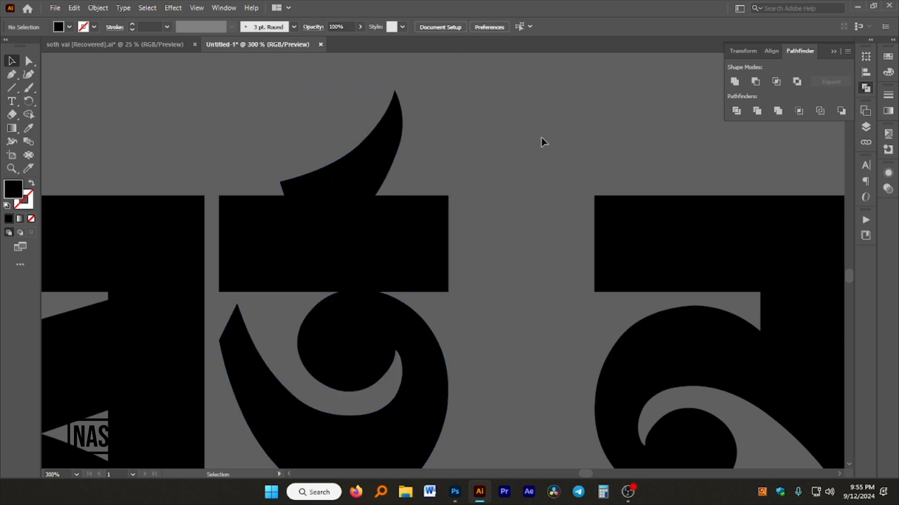
- Move the final ন closer to the ত, leaving the same narrow gap
left_click(552, 140)
scroll(552, 139, "down", 3)
scroll(472, 210, "up", 2)
left_click_drag(420, 231, 332, 234)
left_click(570, 203)
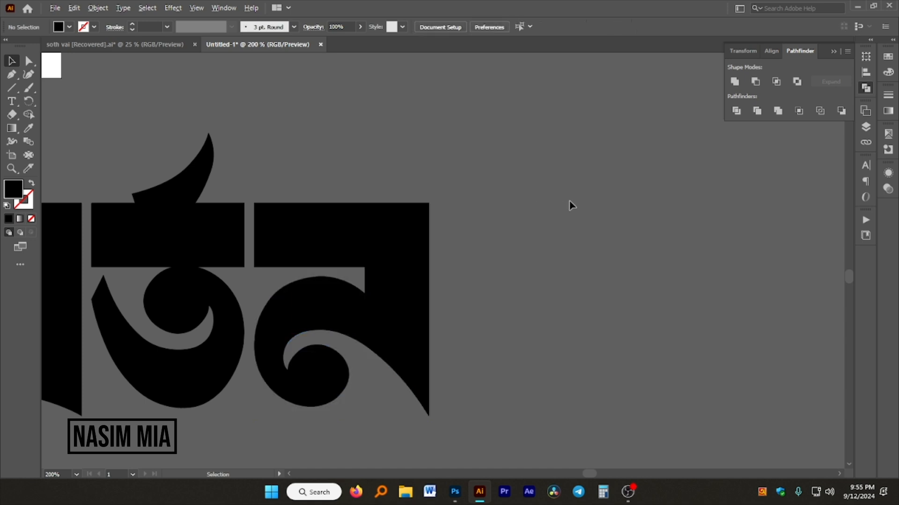
- Move the tightened word পরিবর্তন onto the artboard, directly below মানুষের
scroll(581, 225, "down", 4)
scroll(580, 225, "up", 2)
scroll(398, 281, "down", 3)
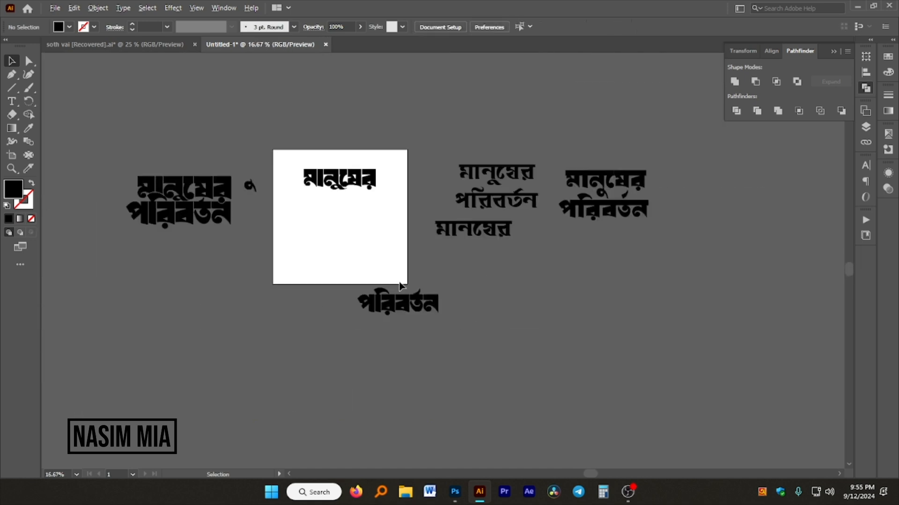
scroll(359, 282, "up", 1)
scroll(359, 283, "down", 1)
scroll(355, 290, "up", 1)
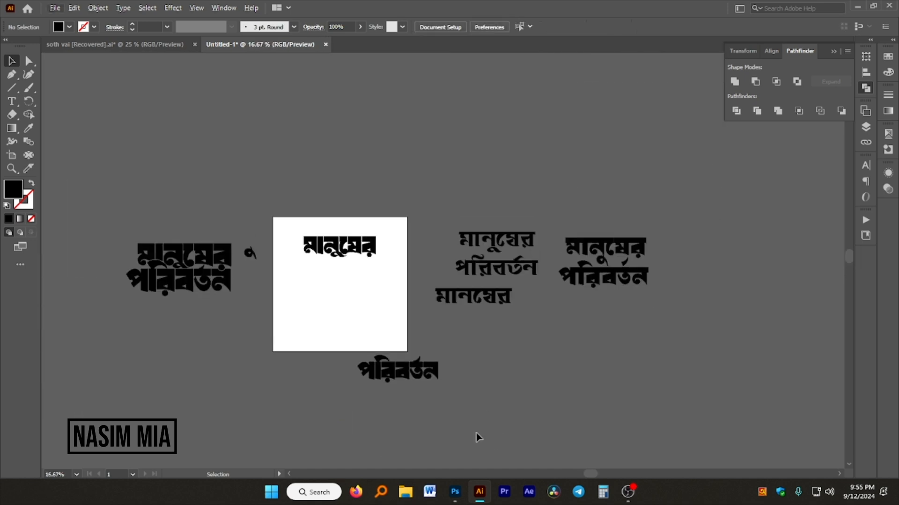
left_click_drag(360, 367, 349, 272)
left_click(357, 314)
scroll(382, 278, "up", 5)
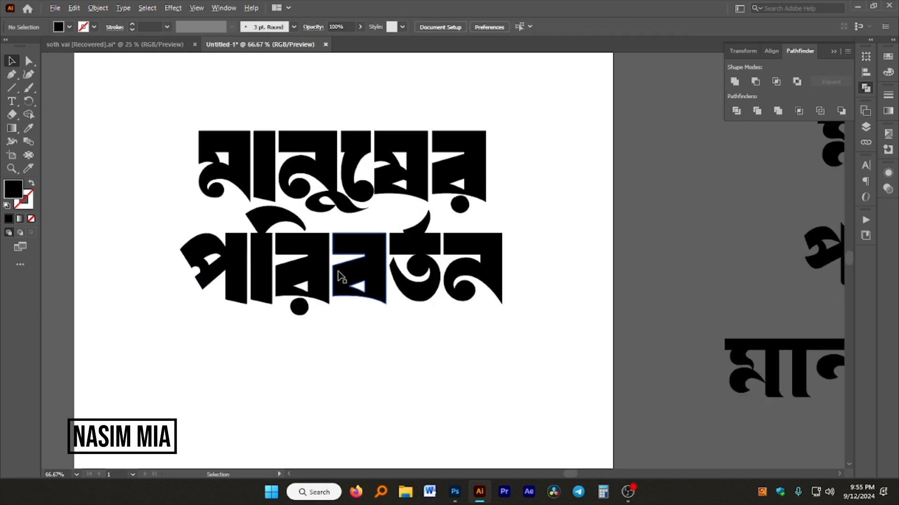
- Move the whole word পরিবর্তন about 38 px left and 46 px up, so it sits tightly under মানুষের
scroll(388, 283, "up", 1)
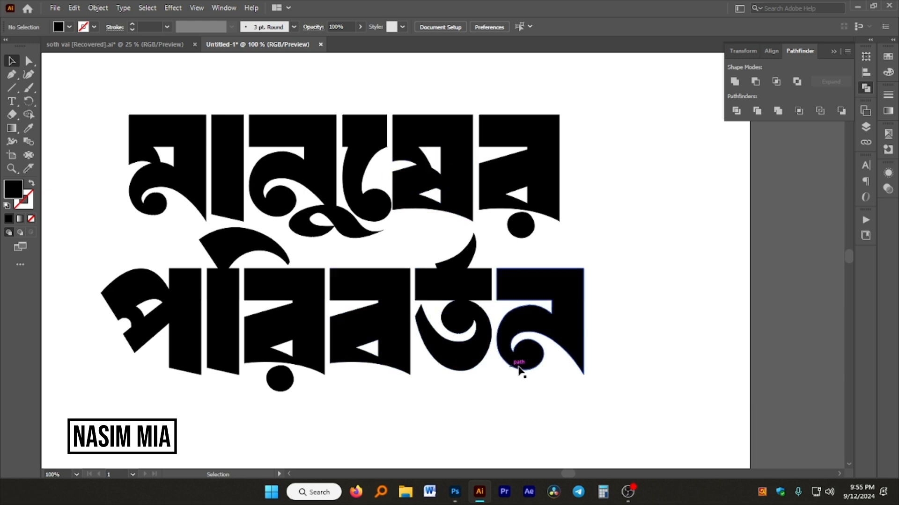
left_click_drag(599, 409, 98, 295)
left_click_drag(297, 294, 270, 256)
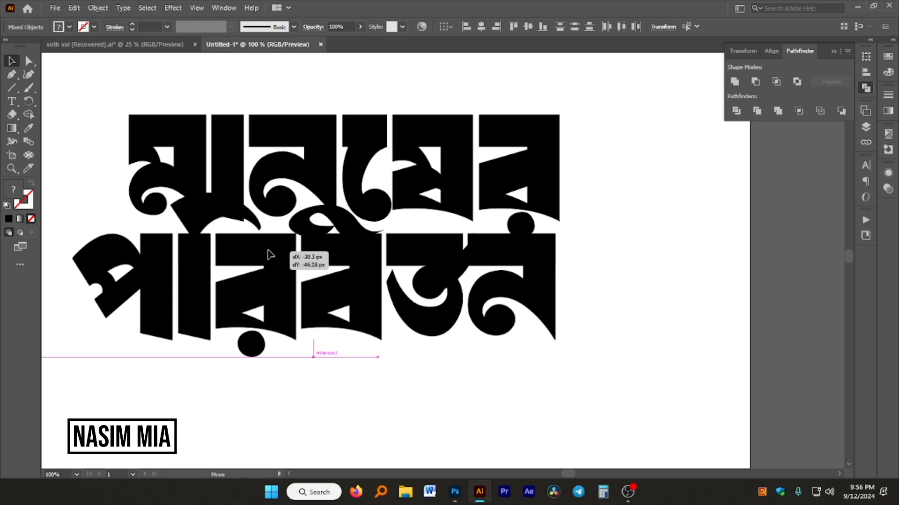
left_click_drag(271, 255, 271, 255)
left_click(588, 257)
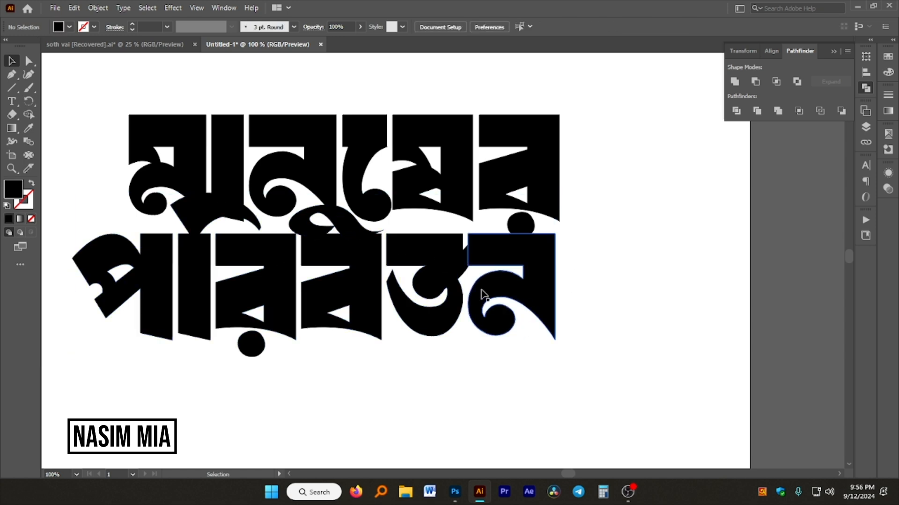
- Set the final ন aside, then shrink the reph mark and fit it between the ত's top bar and মানুষের
left_click(465, 268)
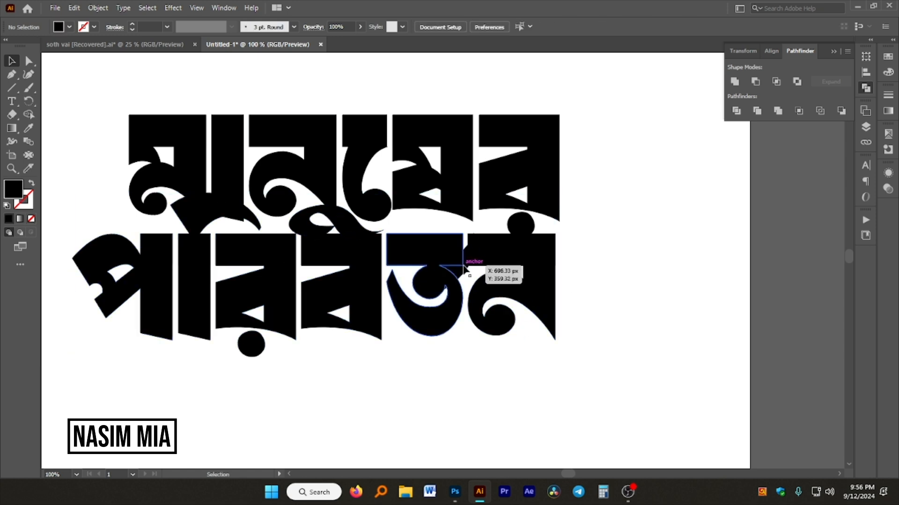
left_click_drag(467, 271, 568, 323)
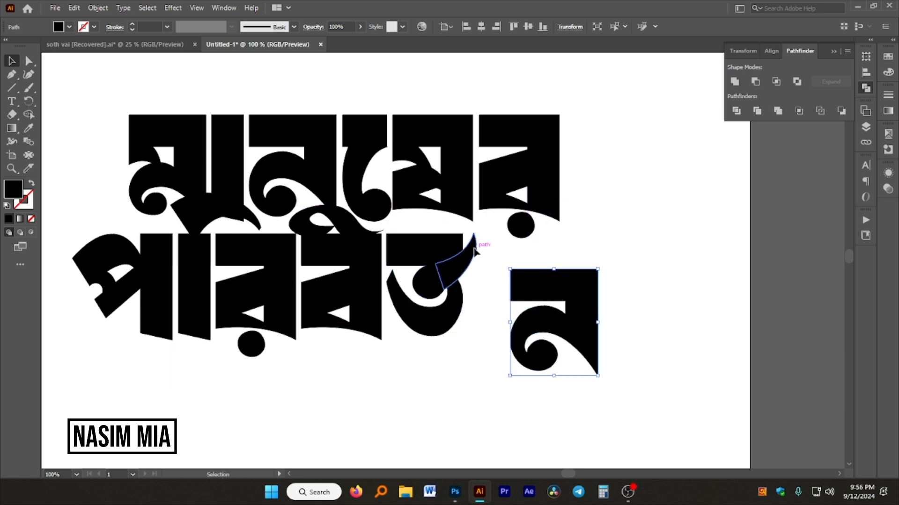
mouse_move(462, 261)
left_mouse_down()
mouse_move(445, 230)
mouse_move(449, 245)
mouse_move(464, 208)
mouse_move(456, 204)
mouse_move(441, 219)
left_mouse_up()
key("ctrl+z")
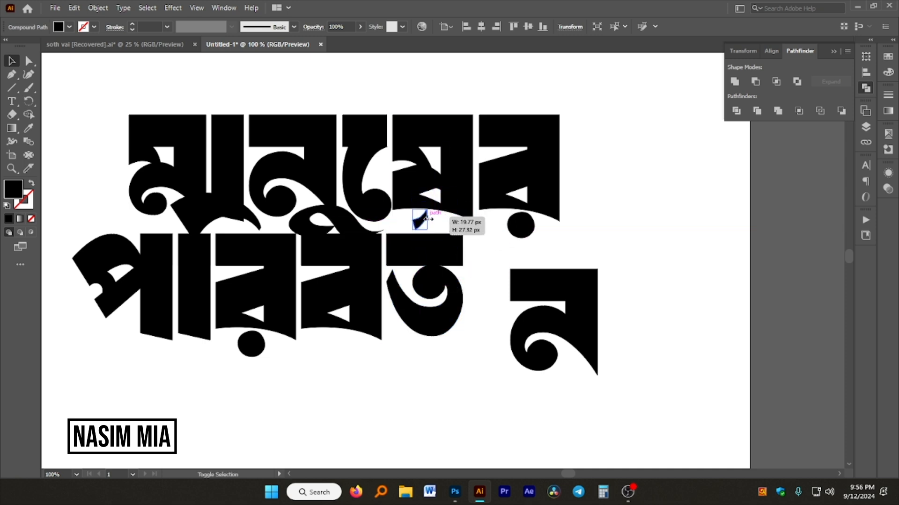
mouse_move(420, 234)
left_mouse_down()
mouse_move(433, 231)
mouse_move(365, 250)
mouse_move(426, 232)
left_mouse_up()
- Move the final ন back beside the ত, aligned with the top bar of পরিবর্তন
left_click(577, 255)
left_click_drag(556, 291, 444, 246)
scroll(505, 244, "up", 5)
scroll(513, 267, "down", 3)
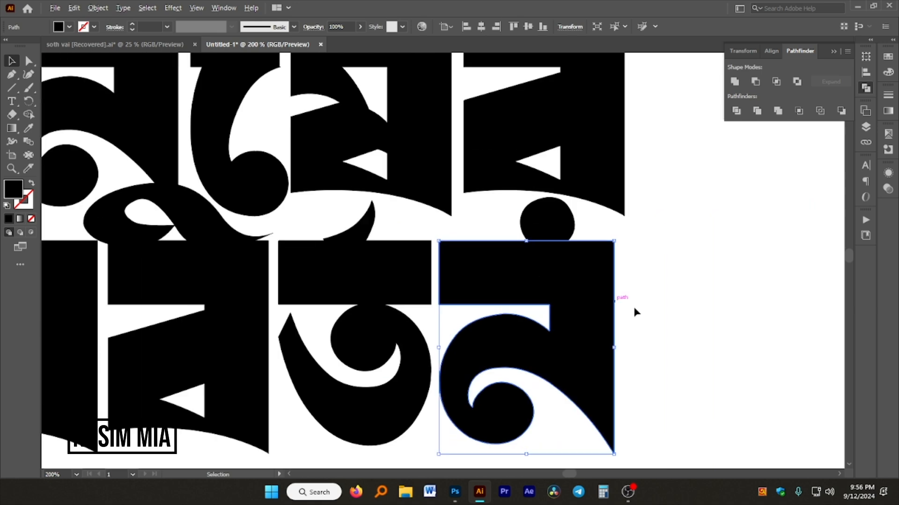
left_click(676, 309)
- Shrink the ু sign under the ন of মানুষের and position it in the gap between the two lines
scroll(678, 309, "down", 3)
scroll(446, 285, "up", 1)
scroll(495, 271, "up", 3)
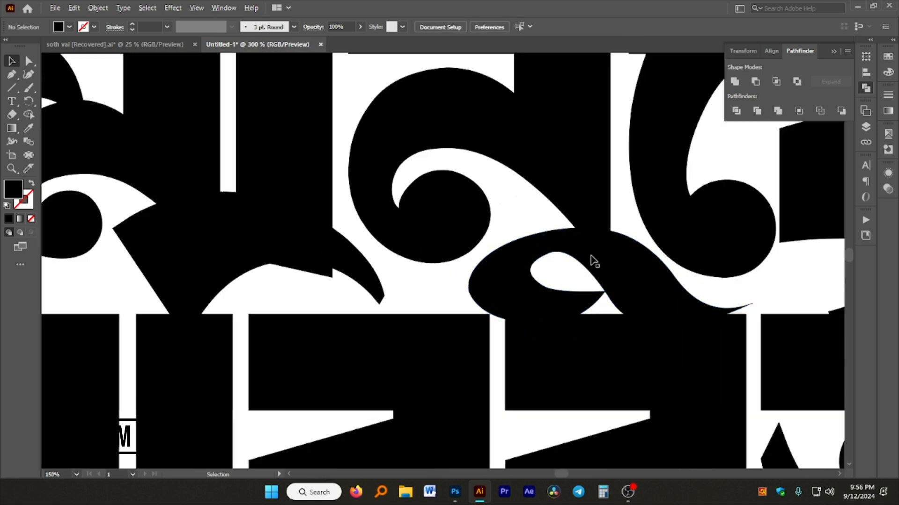
left_click(590, 243)
left_click_drag(751, 282, 662, 286)
left_click_drag(610, 297, 660, 295)
left_click_drag(697, 272, 729, 275)
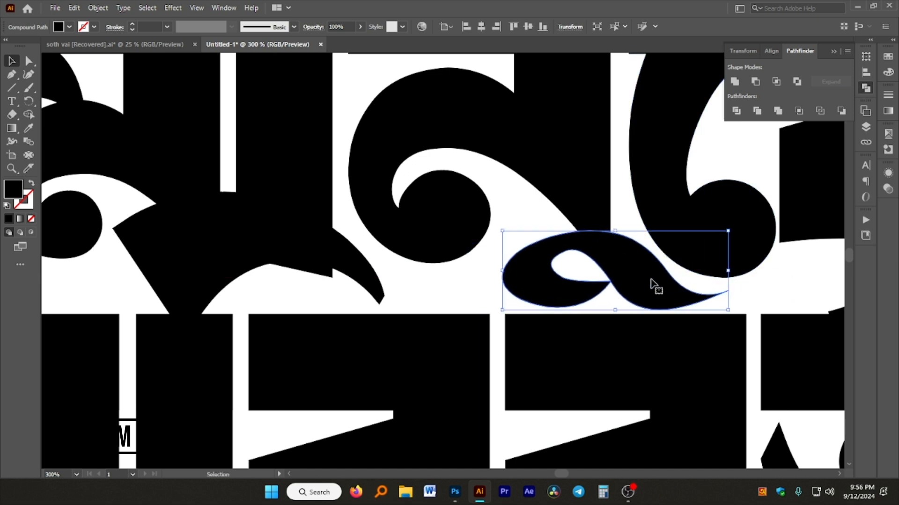
- Review the spacing of the two-line lettering and compare it with the finished version beside the artboard
scroll(534, 283, "down", 5)
left_click(542, 176)
scroll(543, 211, "down", 3)
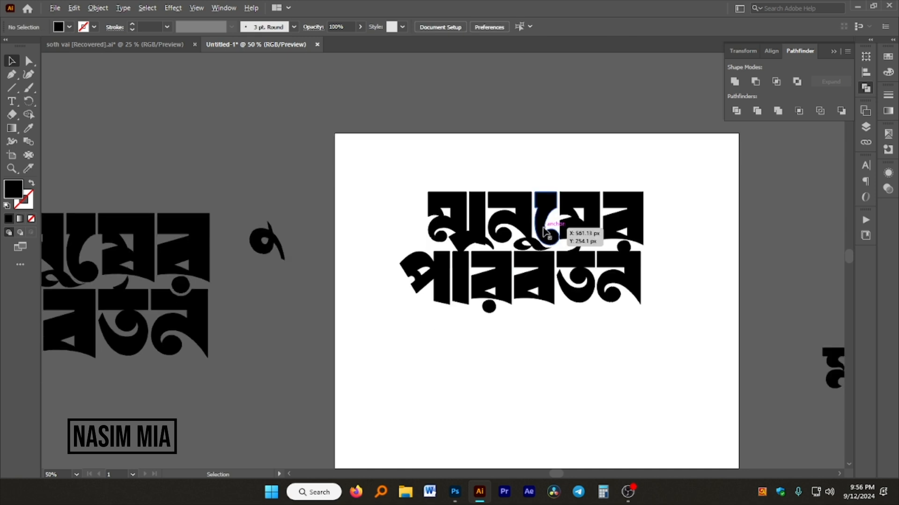
scroll(543, 234, "down", 2)
scroll(598, 267, "up", 5)
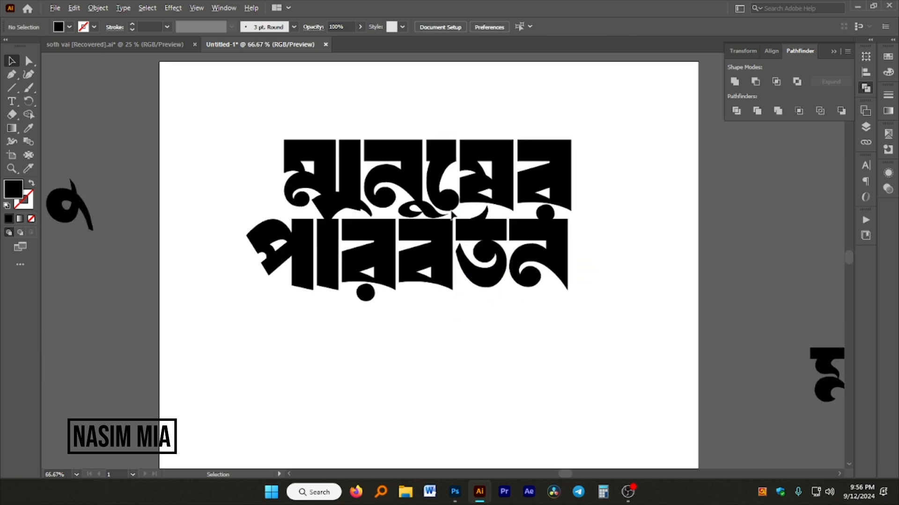
left_click(363, 246)
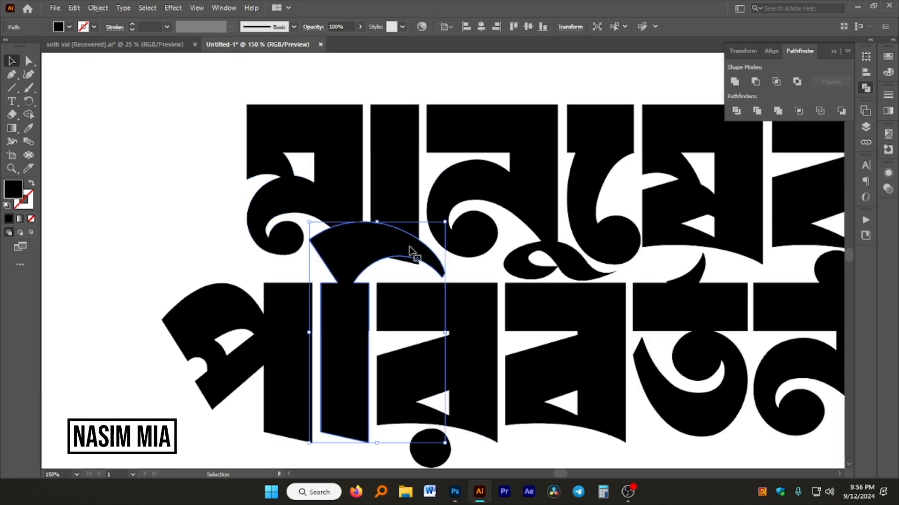
scroll(373, 207, "up", 1)
scroll(449, 237, "up", 1)
scroll(457, 274, "down", 5)
scroll(251, 295, "up", 4)
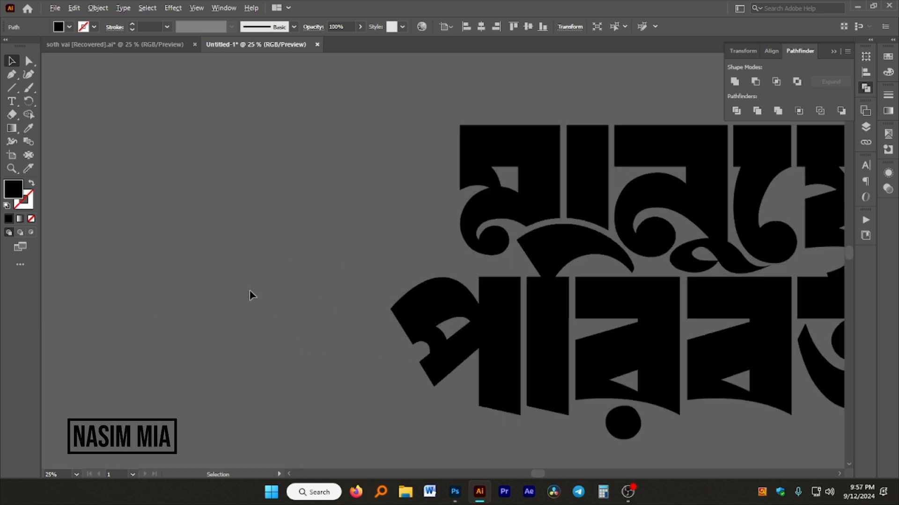
scroll(319, 286, "down", 3)
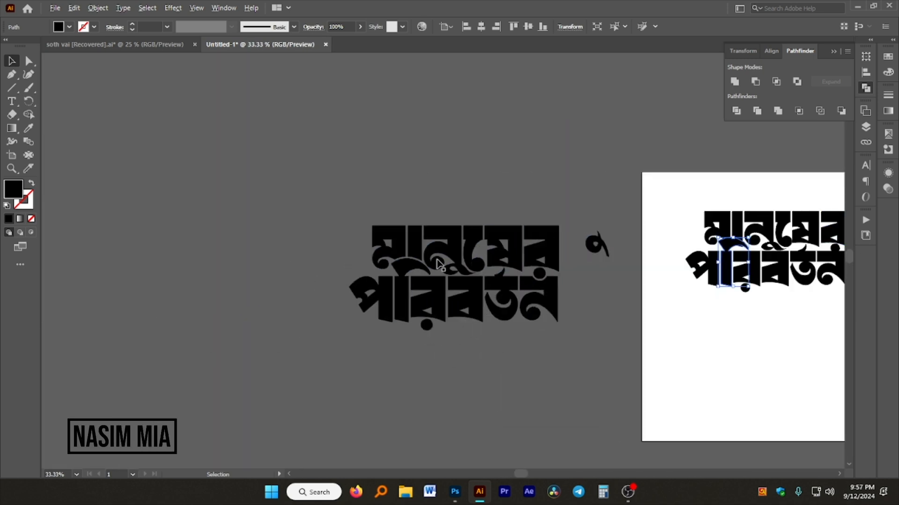
scroll(439, 265, "down", 2)
scroll(548, 259, "up", 3)
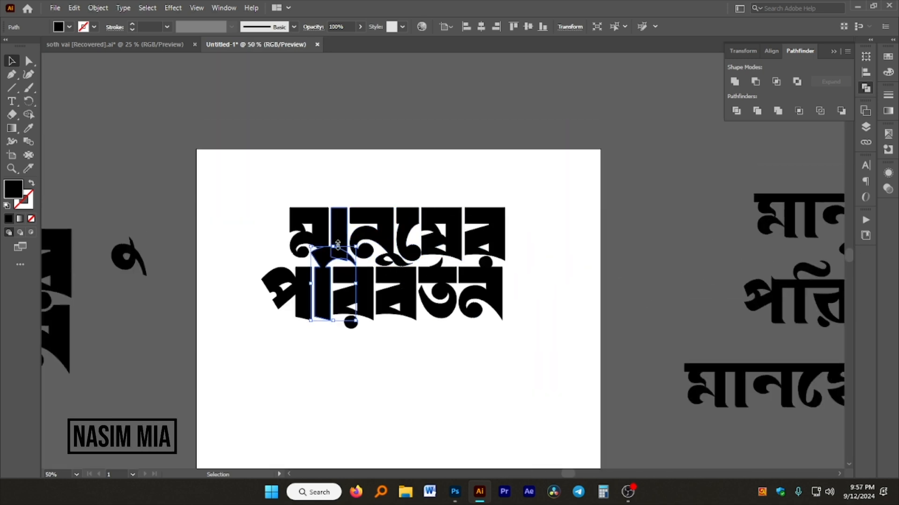
scroll(298, 276, "up", 4)
- Offset the path of the ি sign in পরিবর্তন by 5 px with mitered joins
left_click(215, 223)
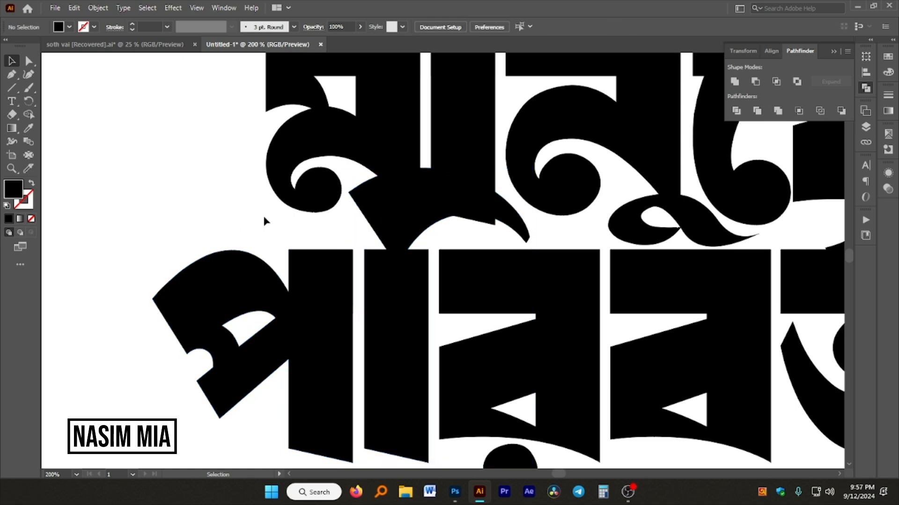
left_click(396, 297)
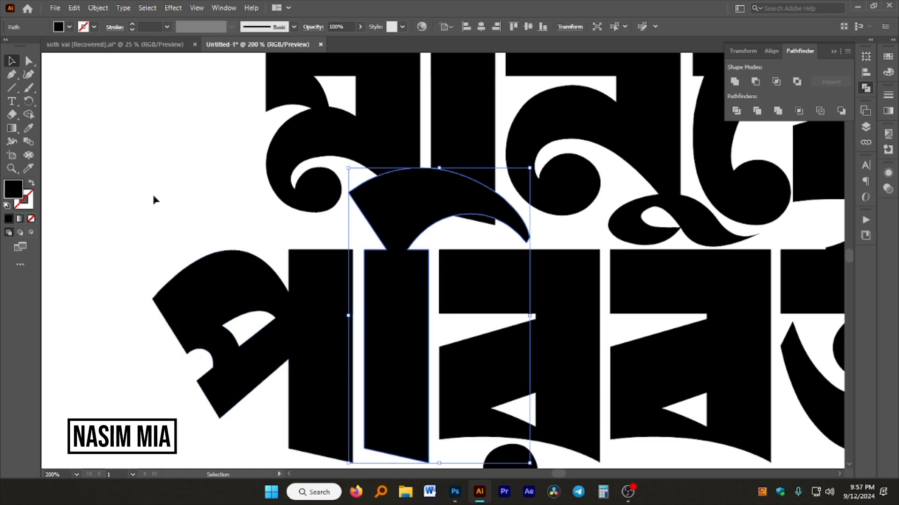
left_click(100, 8)
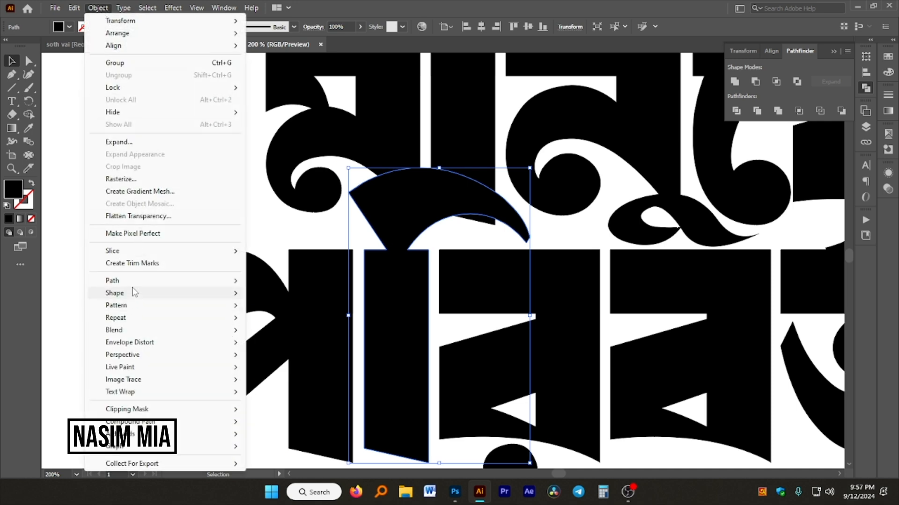
mouse_move(162, 284)
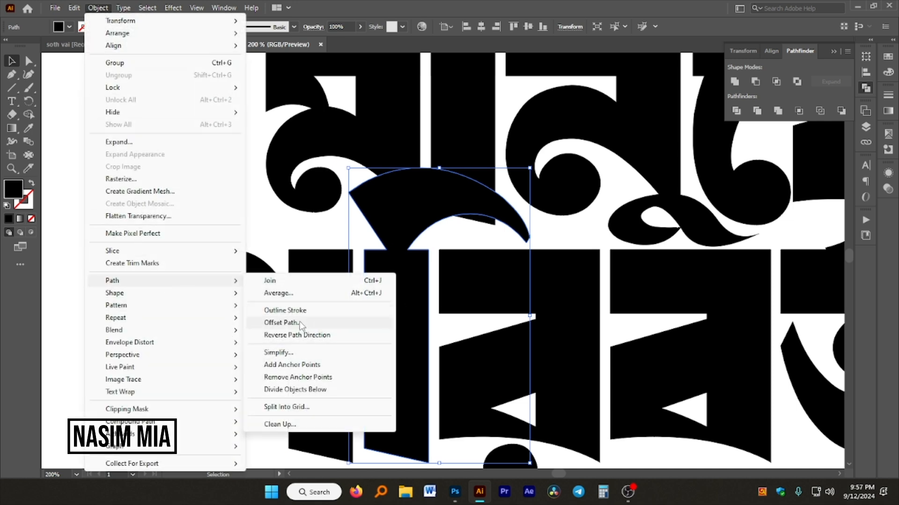
left_click(308, 327)
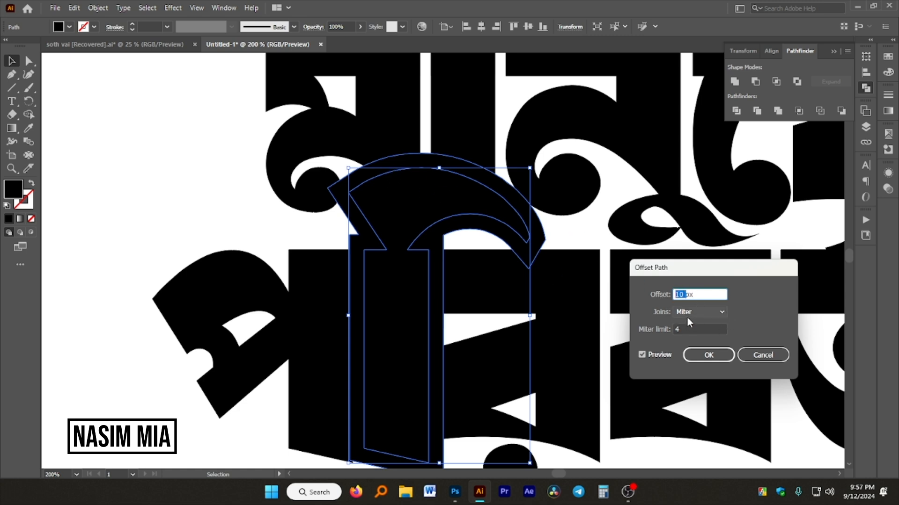
type("5")
left_click(642, 355)
left_click(642, 355)
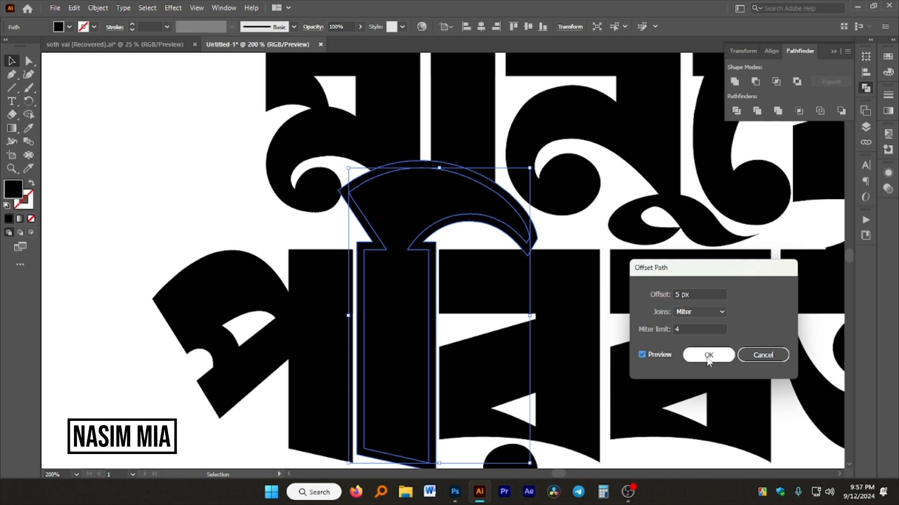
left_click(708, 355)
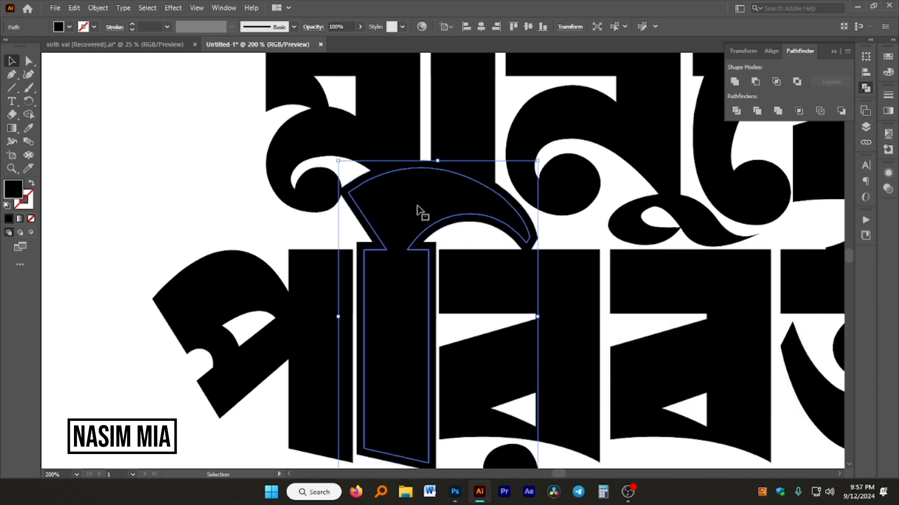
- Select the ি and its offset outline with the ম and া above, then remove the offset band outside those letters with Shape Builder
scroll(425, 194, "up", 4)
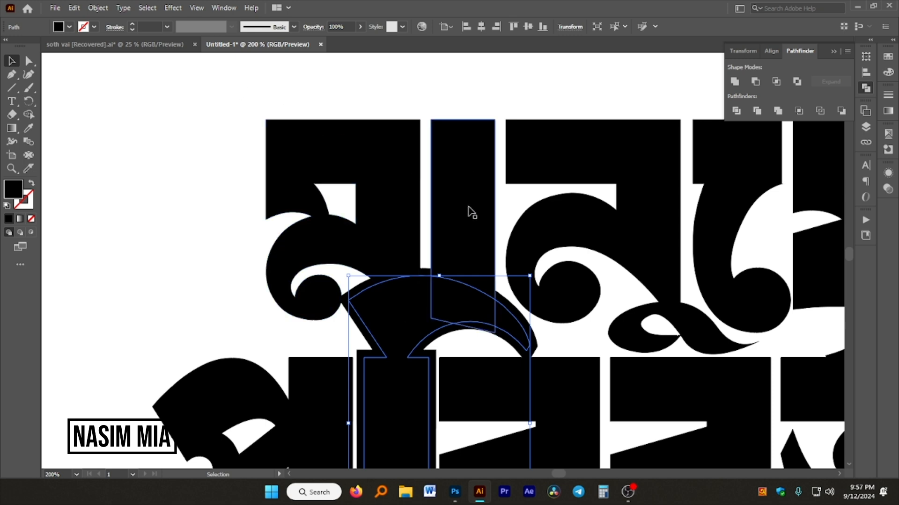
left_click_drag(297, 80, 463, 309)
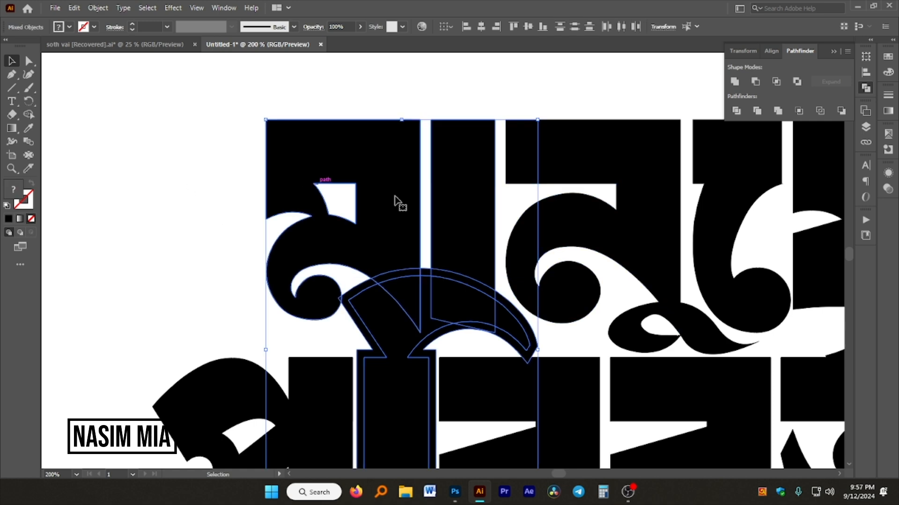
scroll(321, 240, "down", 2)
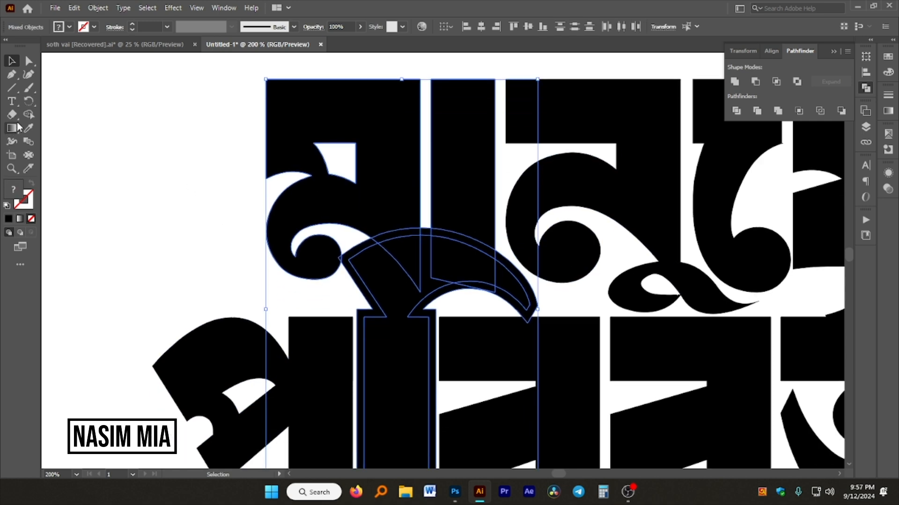
left_click(28, 114)
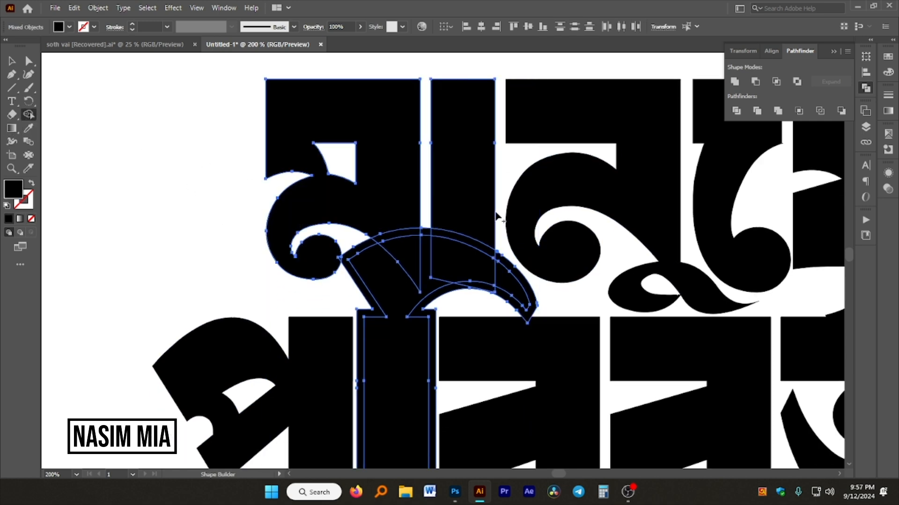
scroll(327, 301, "up", 3)
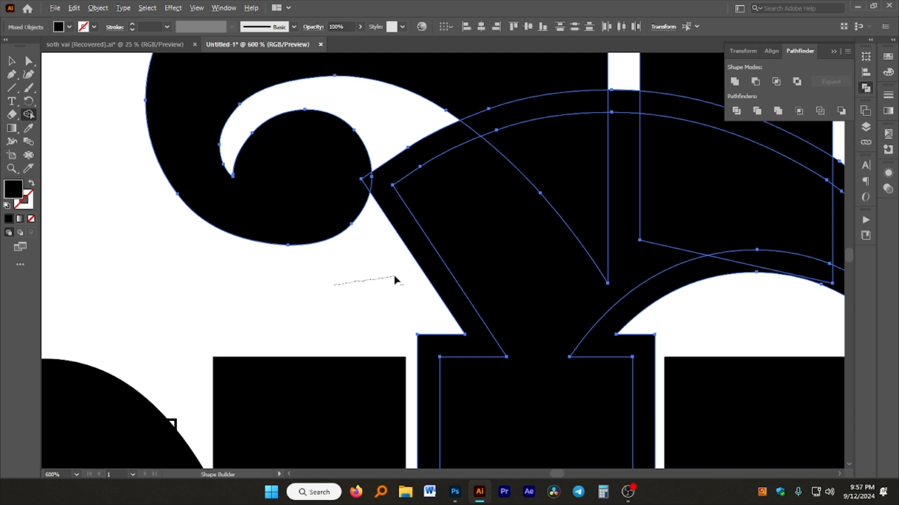
left_click_drag(419, 270, 429, 271)
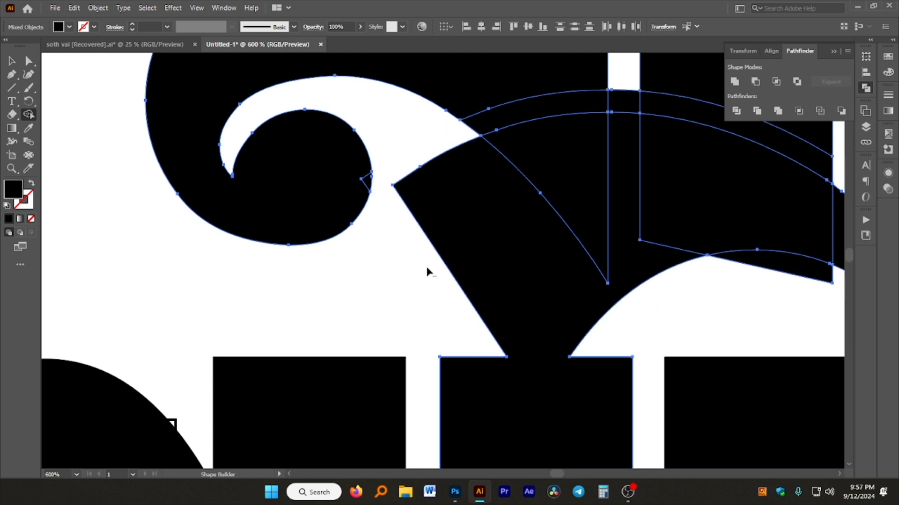
- Remove the offset band where it crosses the ম and া, cutting an even gap above the ি curve, and deselect the letters
scroll(374, 274, "down", 5)
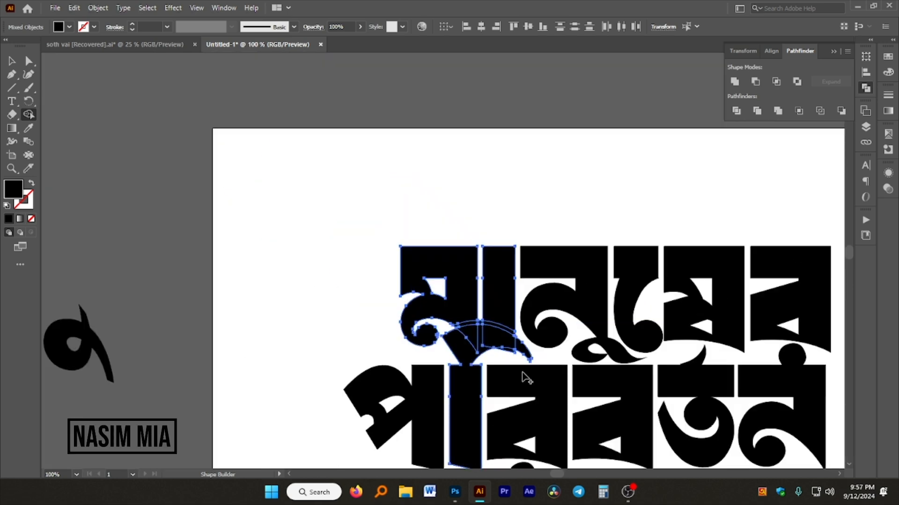
scroll(489, 326, "up", 3)
scroll(489, 326, "up", 6)
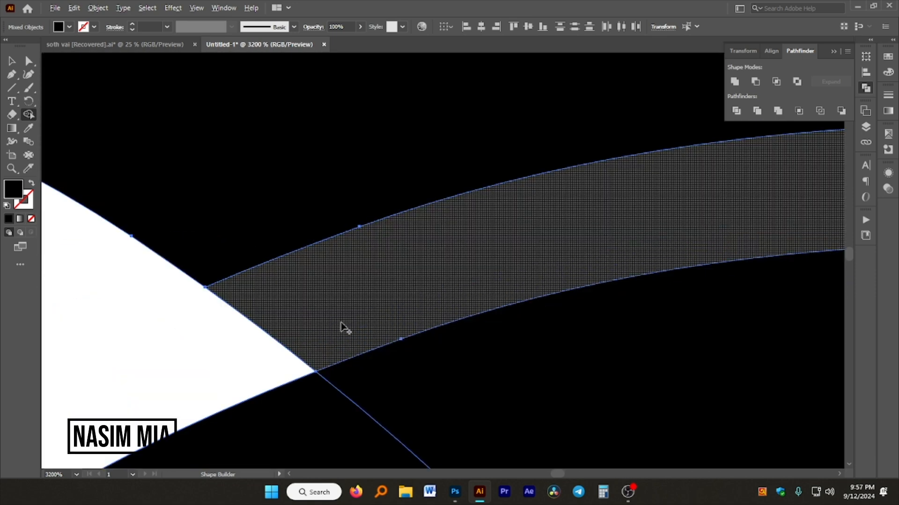
left_click(403, 295)
scroll(385, 287, "down", 5)
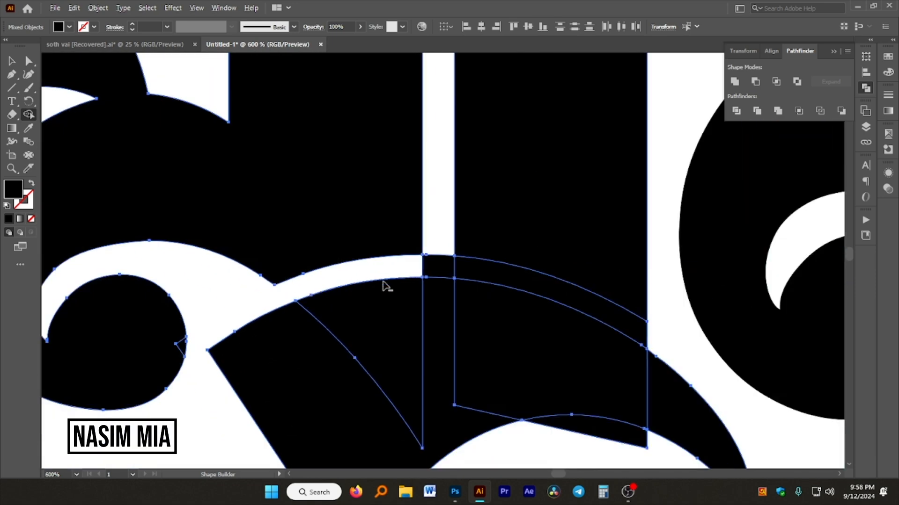
scroll(382, 276, "up", 3)
mouse_move(211, 265)
left_mouse_down()
mouse_move(317, 281)
mouse_move(402, 280)
left_mouse_up()
scroll(499, 270, "down", 3)
scroll(500, 270, "down", 3)
scroll(534, 349, "up", 5)
left_click_drag(608, 415, 552, 363)
scroll(459, 375, "down", 8)
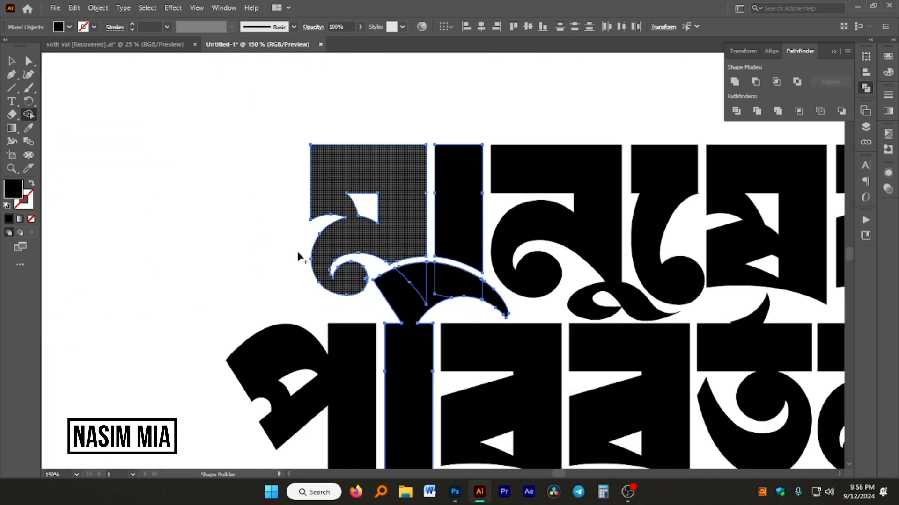
left_click(12, 61)
left_click(114, 116)
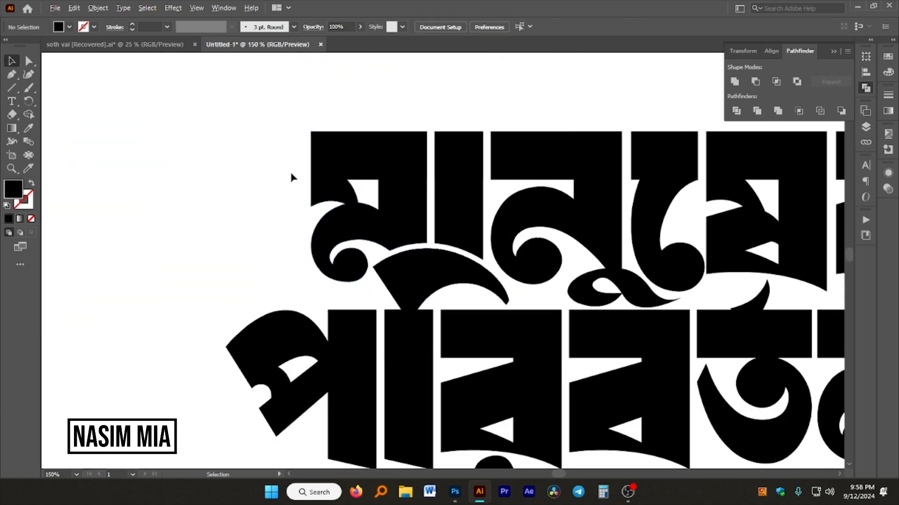
- Compare the artboard lettering with the versions beside it and examine the spacing across both lines
scroll(311, 261, "down", 6)
scroll(219, 254, "down", 1)
scroll(84, 248, "up", 1)
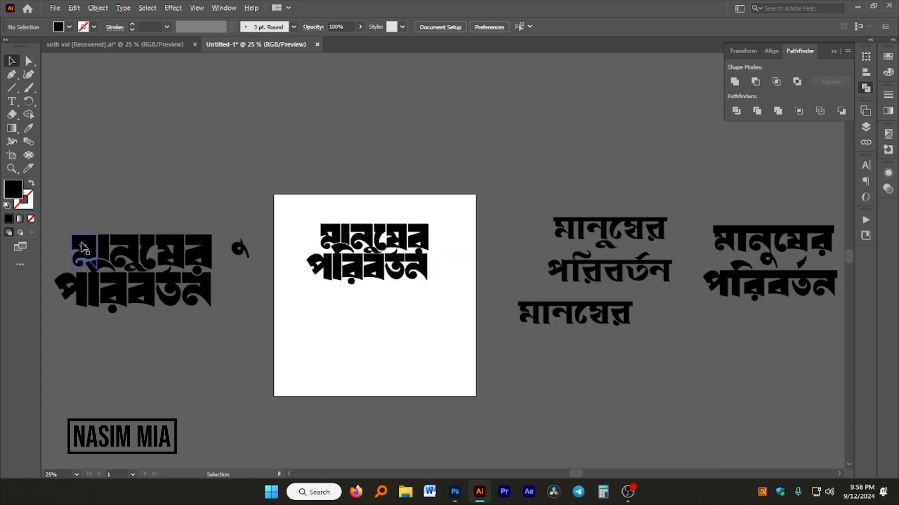
scroll(101, 248, "up", 1)
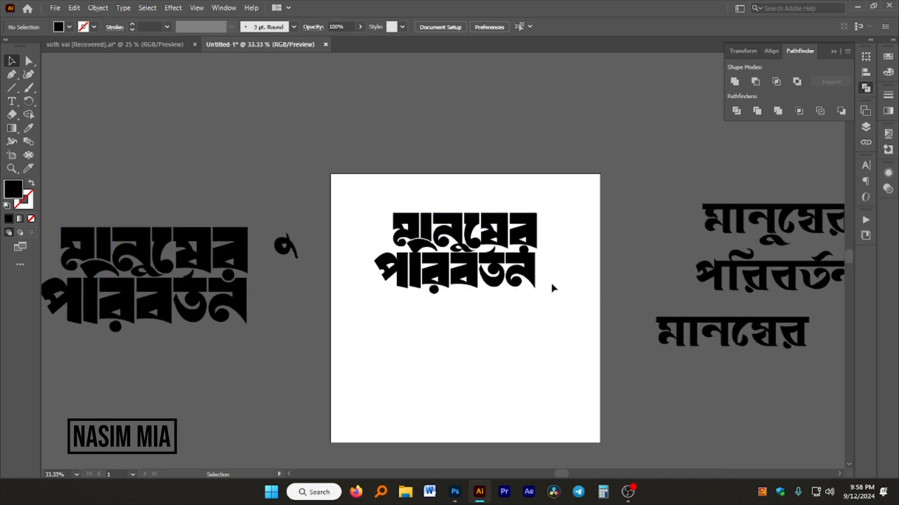
scroll(540, 250, "up", 5)
scroll(547, 256, "down", 3)
scroll(370, 262, "down", 1)
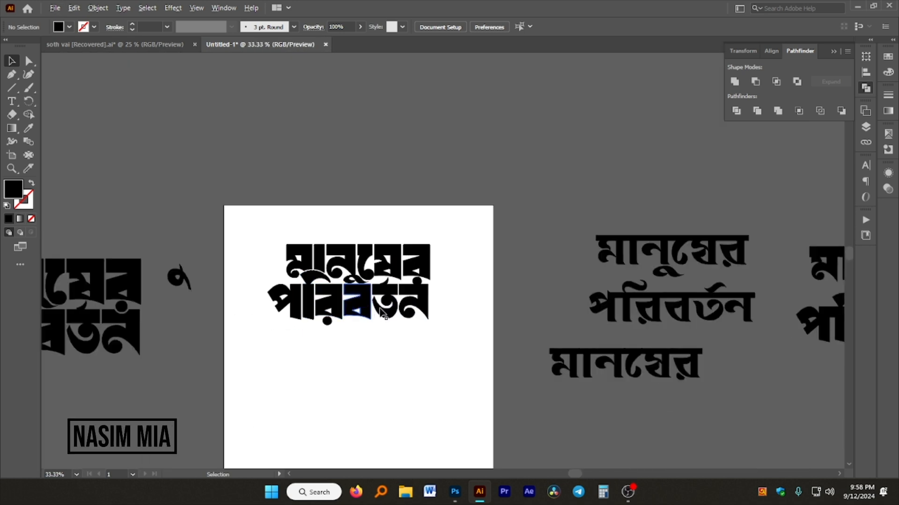
scroll(417, 263, "up", 3)
scroll(418, 264, "down", 2)
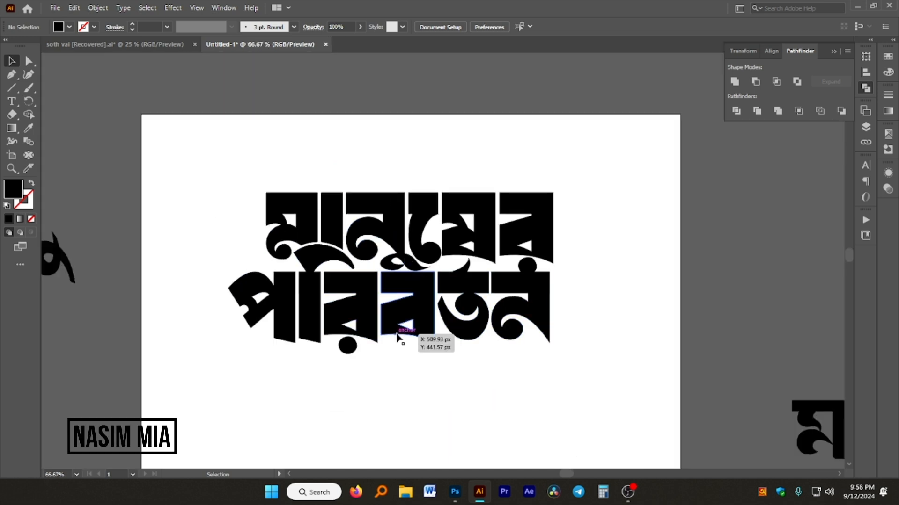
scroll(576, 291, "up", 2)
left_click(465, 244)
left_click(617, 252)
scroll(633, 260, "down", 2)
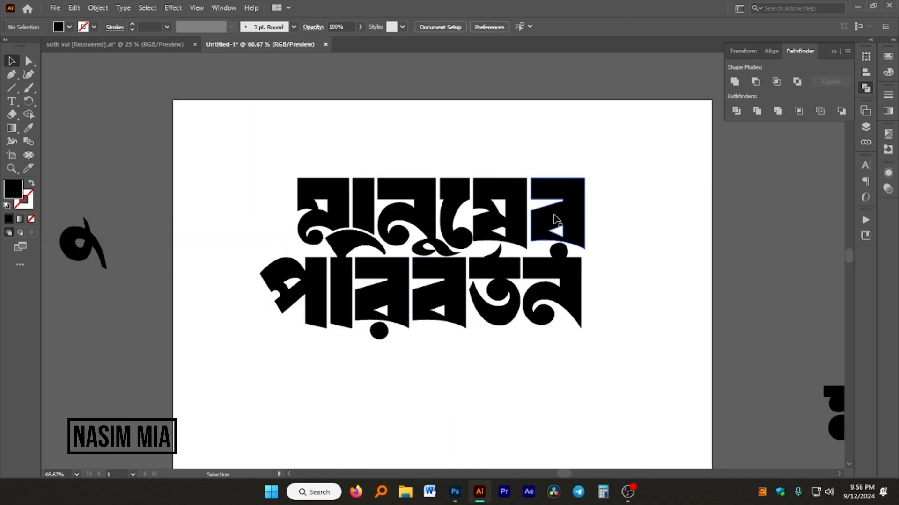
- Offset the dot under the final র of মানুষের by 5 px and select it with the র and ন for Shape Builder
scroll(564, 261, "up", 4)
left_click(562, 220)
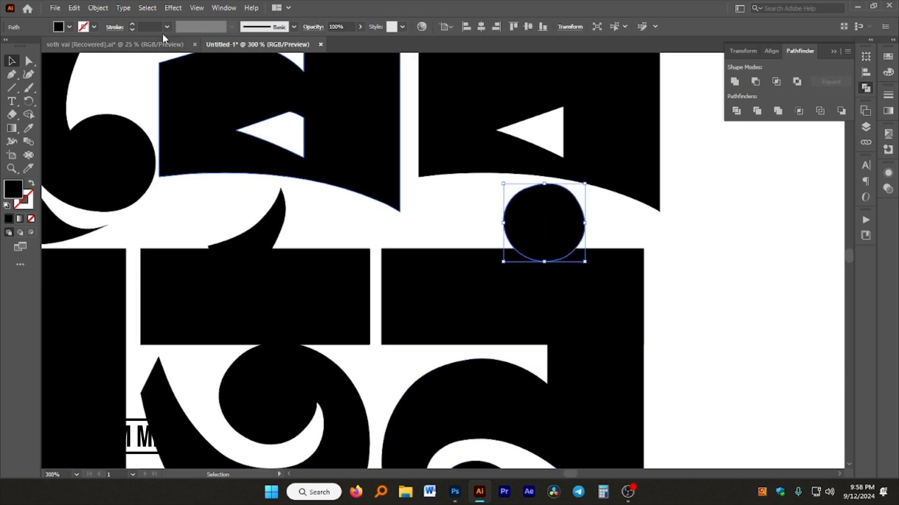
left_click(96, 8)
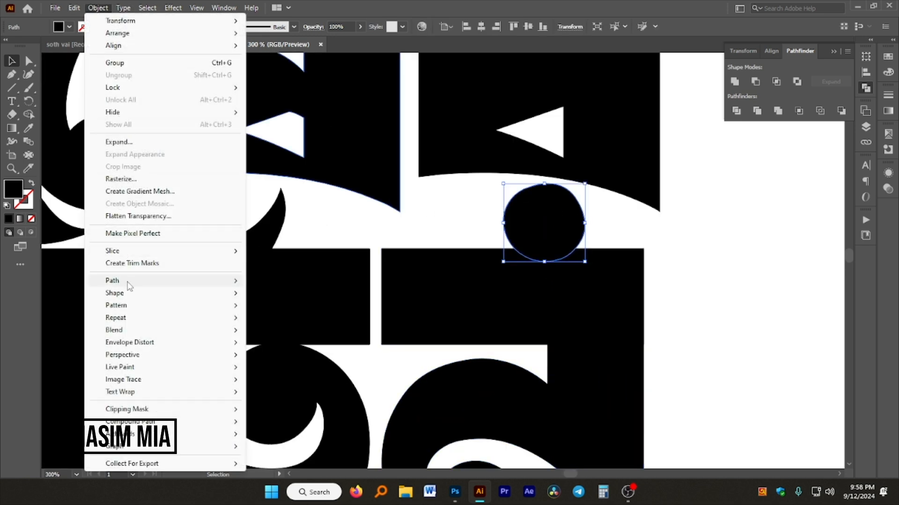
mouse_move(140, 281)
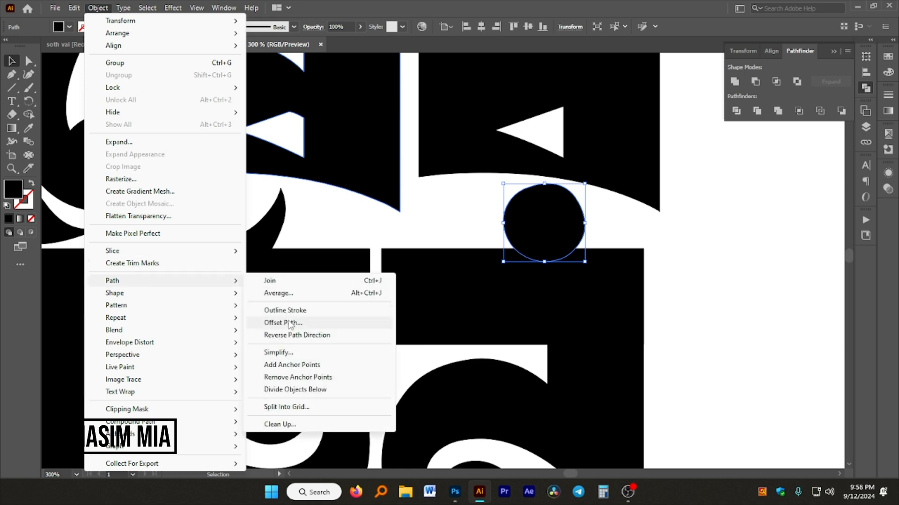
left_click(283, 323)
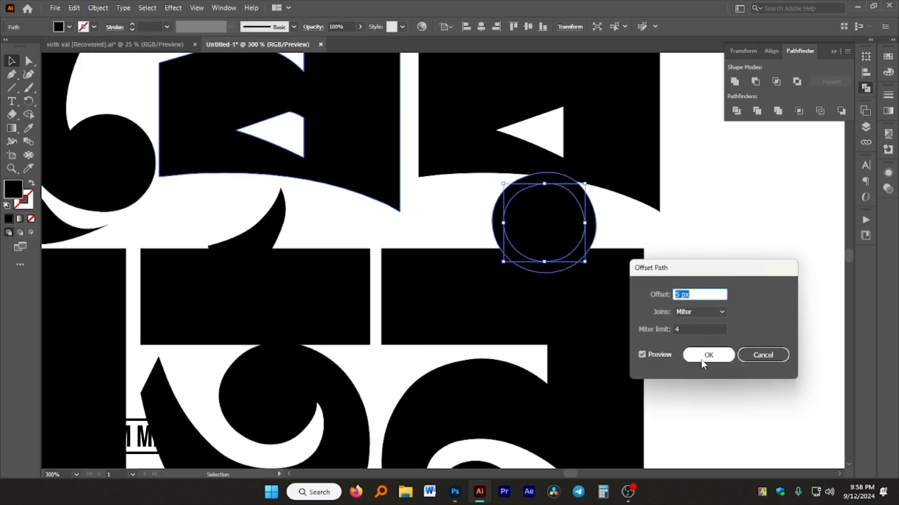
left_click(700, 354)
left_click_drag(679, 293, 546, 156)
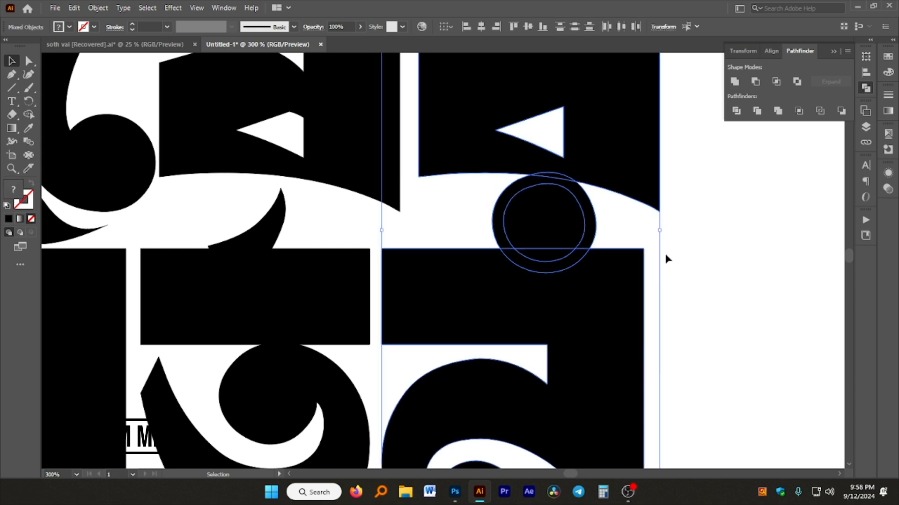
left_click(29, 114)
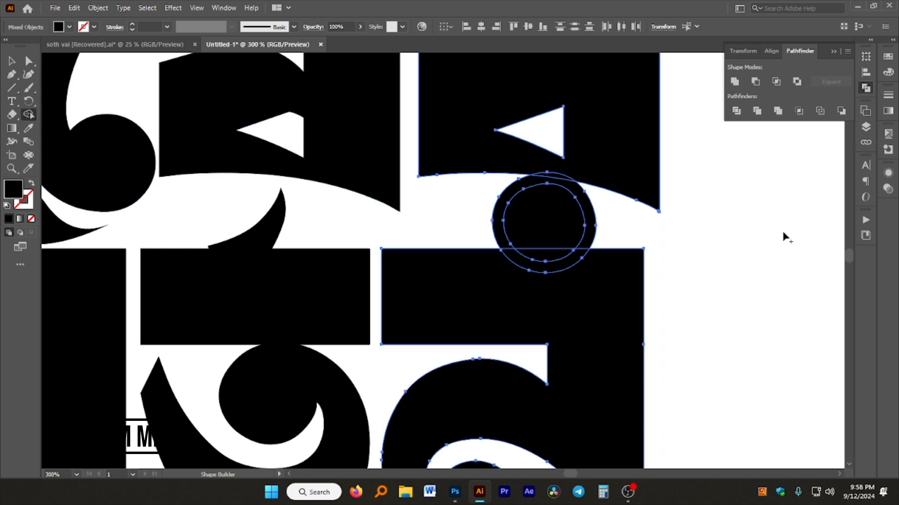
left_click_drag(590, 231, 585, 232)
key("ctrl")
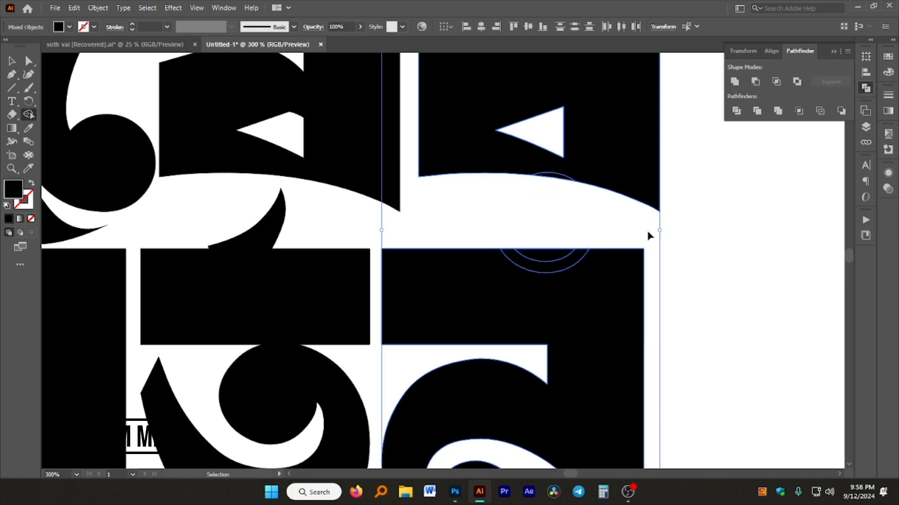
key("ctrl+z")
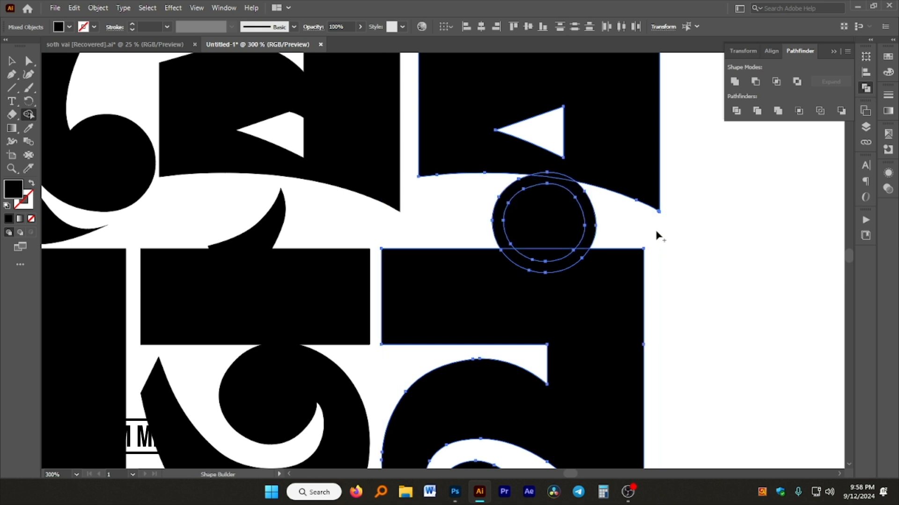
- Remove the offset ring around the dot with Shape Builder, cutting an even gap into the র above and the ন below
left_click(592, 229, "alt")
scroll(602, 234, "up", 5)
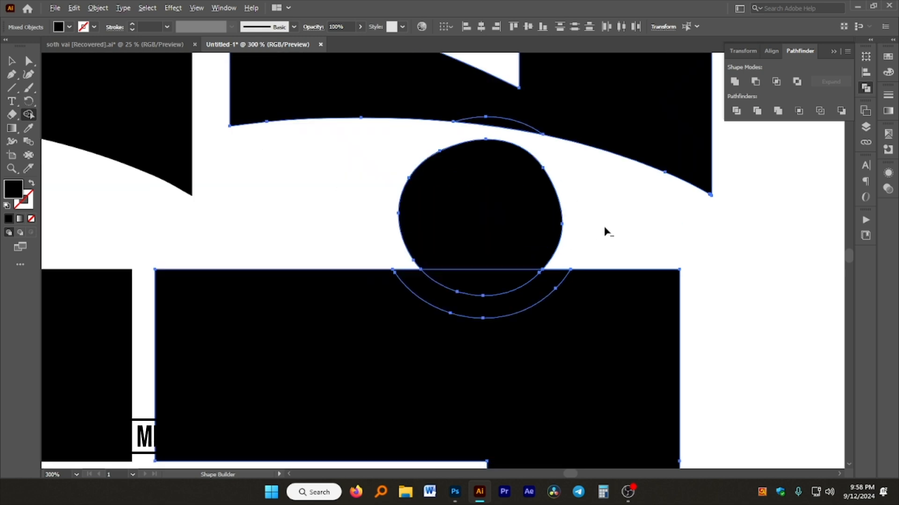
scroll(557, 251, "down", 2)
left_click(518, 315, "alt")
scroll(507, 190, "up", 2)
scroll(544, 187, "up", 2)
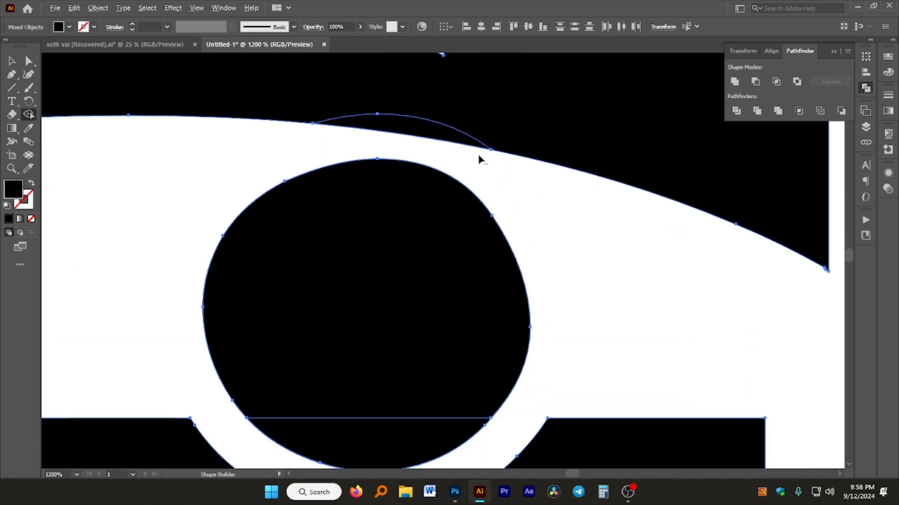
scroll(560, 169, "down", 5)
key("v")
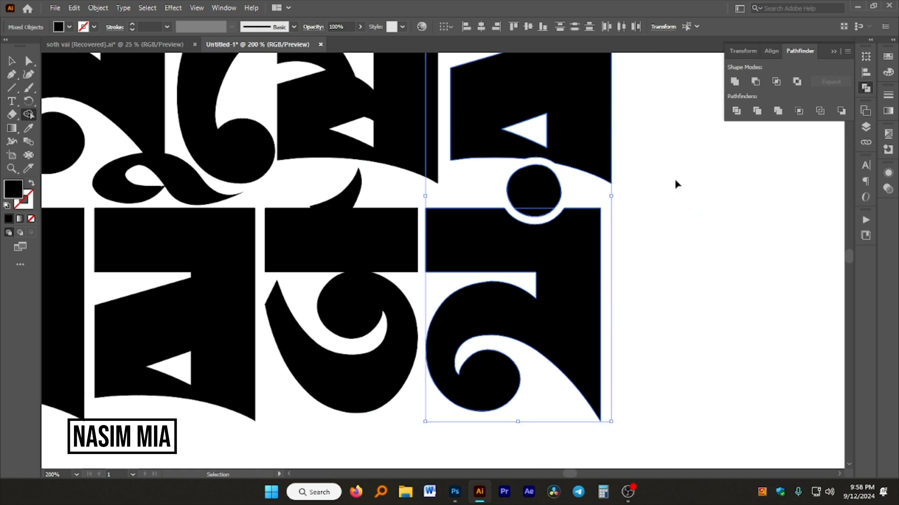
key("shift+m")
scroll(641, 173, "down", 2)
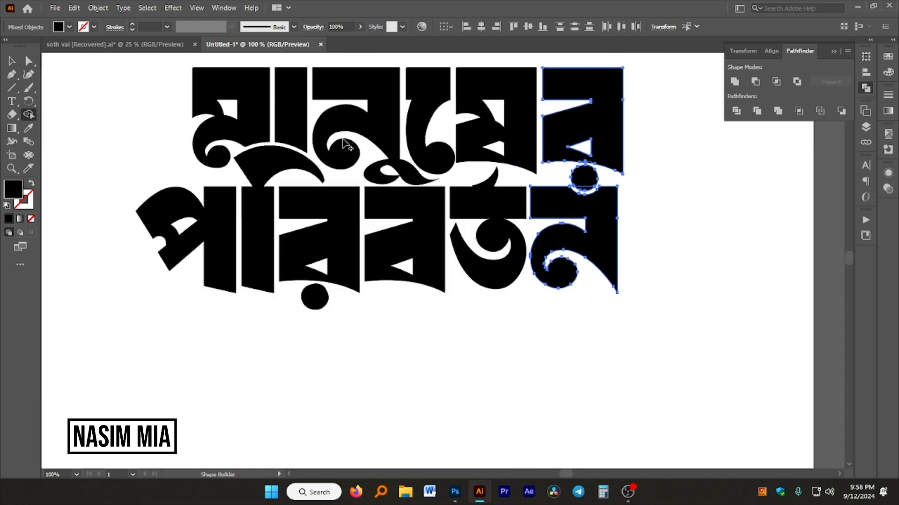
- Deselect the letters and examine the finished lettering close up and from afar, checking the gaps and overlaps across both lines
left_click(12, 61)
left_click(136, 92)
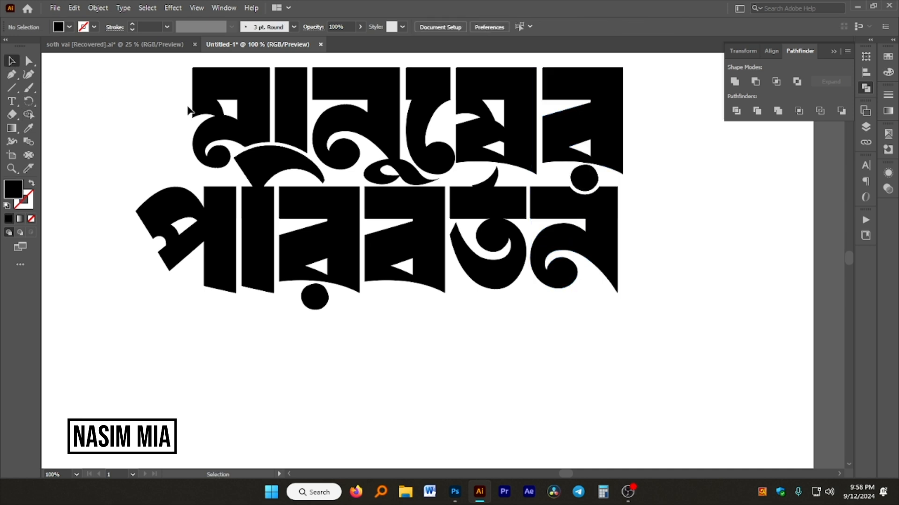
scroll(601, 213, "down", 2)
scroll(618, 214, "up", 2)
scroll(626, 205, "down", 2)
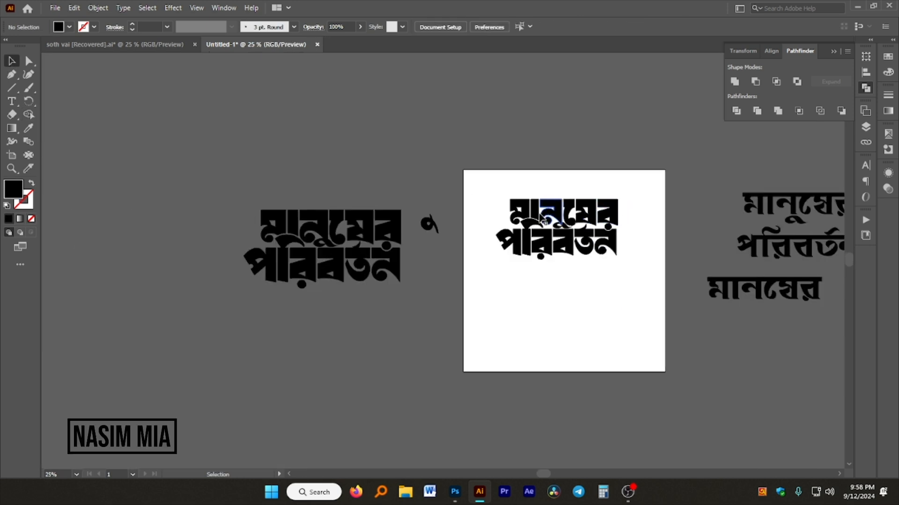
scroll(616, 227, "up", 4)
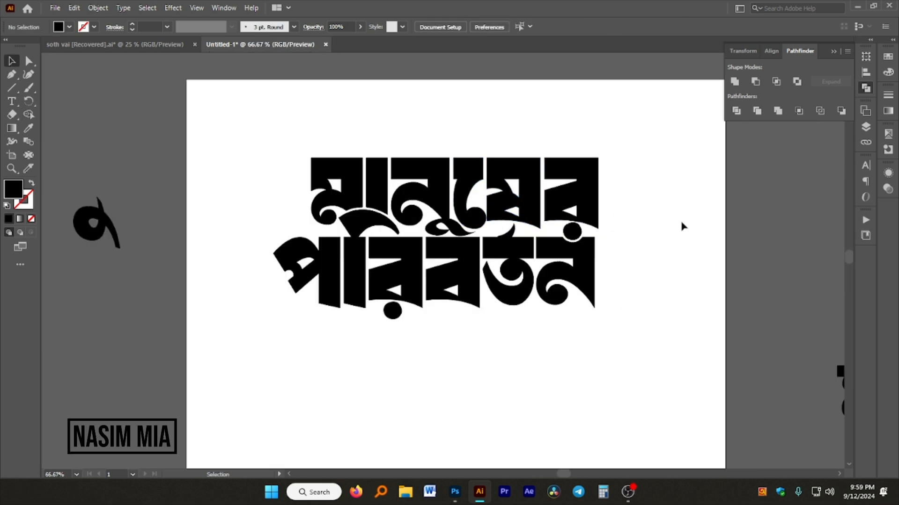
scroll(595, 219, "down", 2)
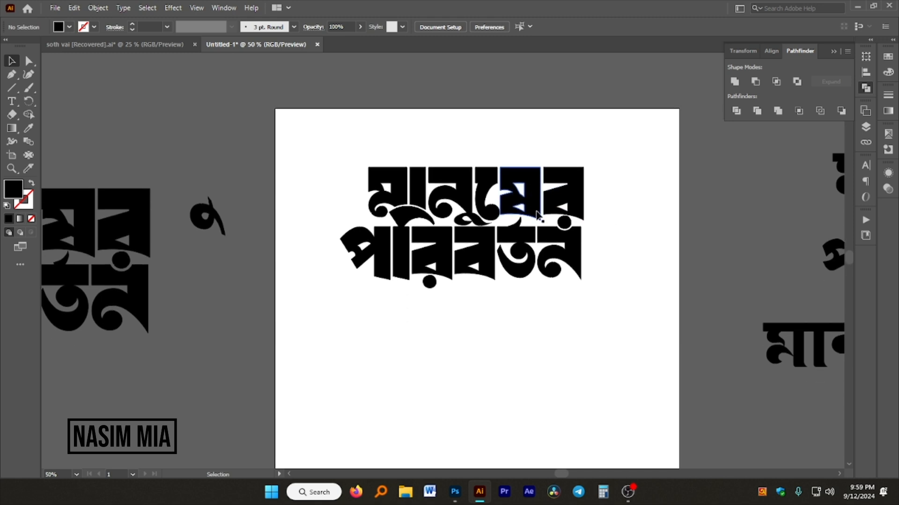
scroll(538, 216, "up", 2)
scroll(540, 208, "down", 1)
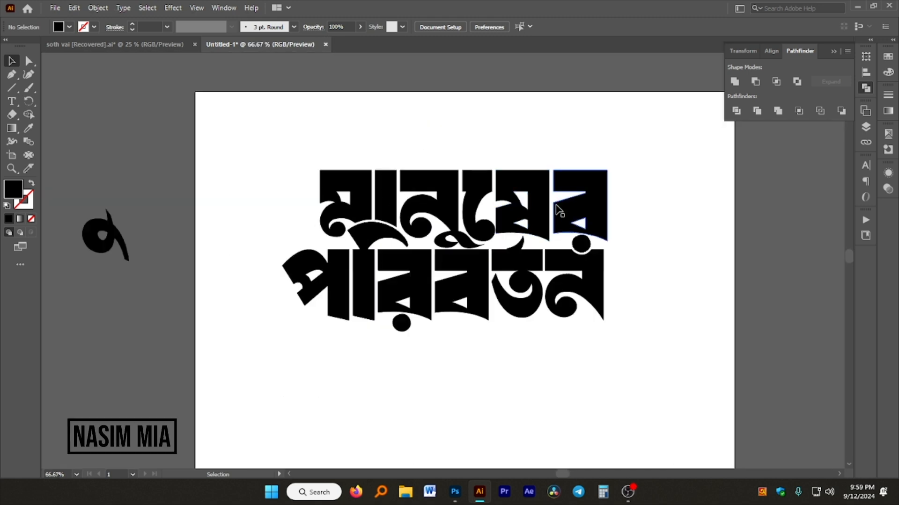
scroll(401, 194, "down", 2)
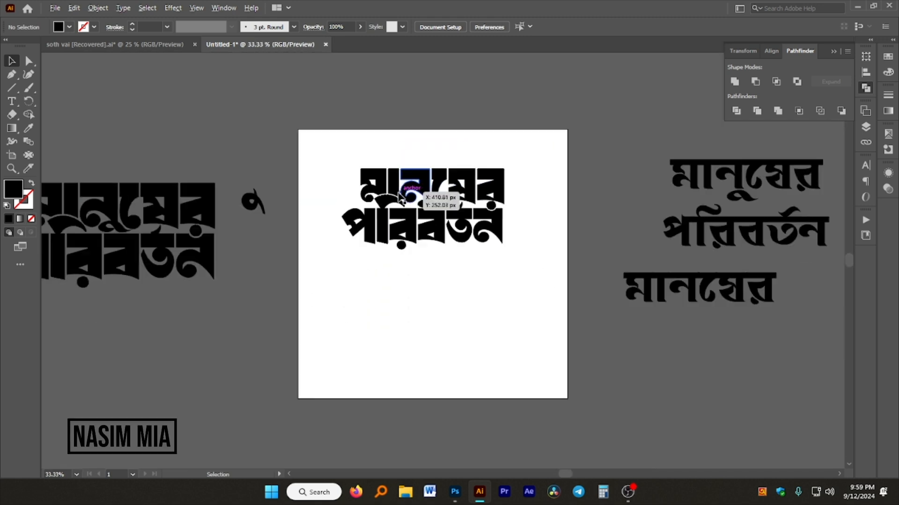
scroll(461, 183, "down", 1)
scroll(465, 177, "up", 4)
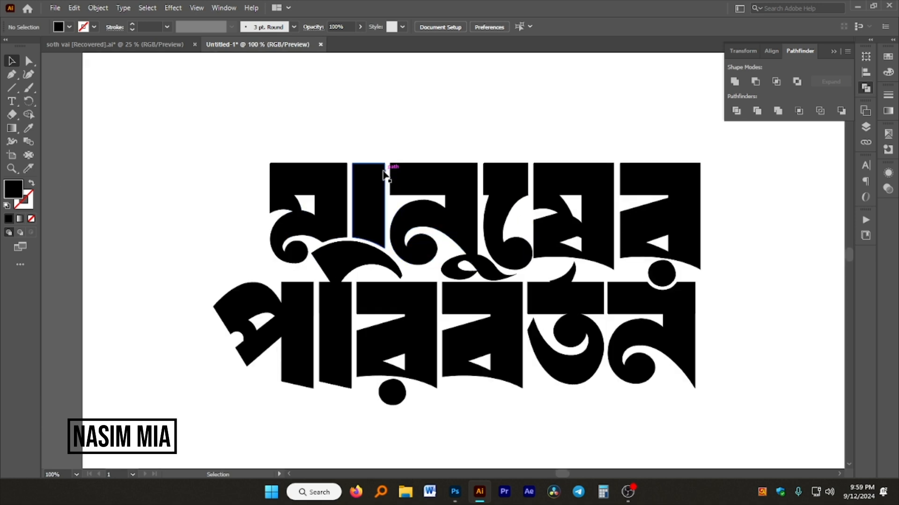
scroll(433, 177, "down", 2)
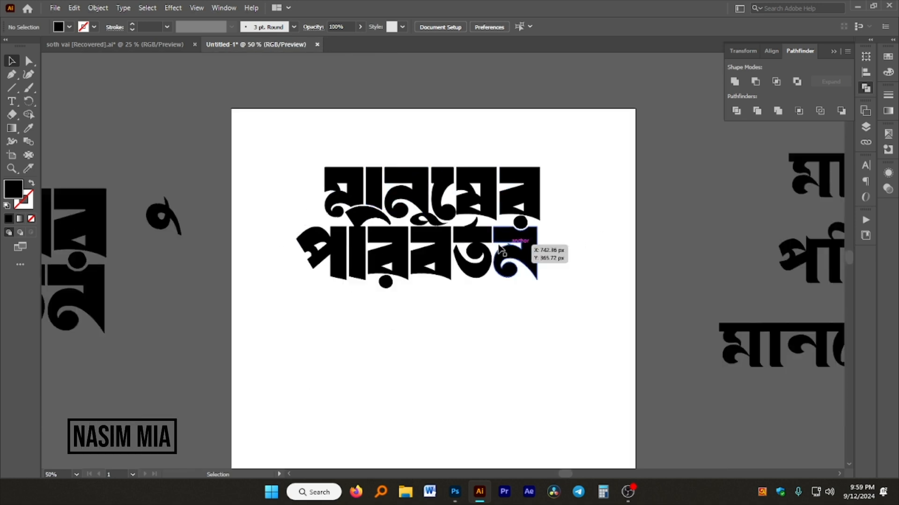
scroll(417, 237, "up", 1)
scroll(449, 244, "up", 2)
scroll(554, 235, "down", 2)
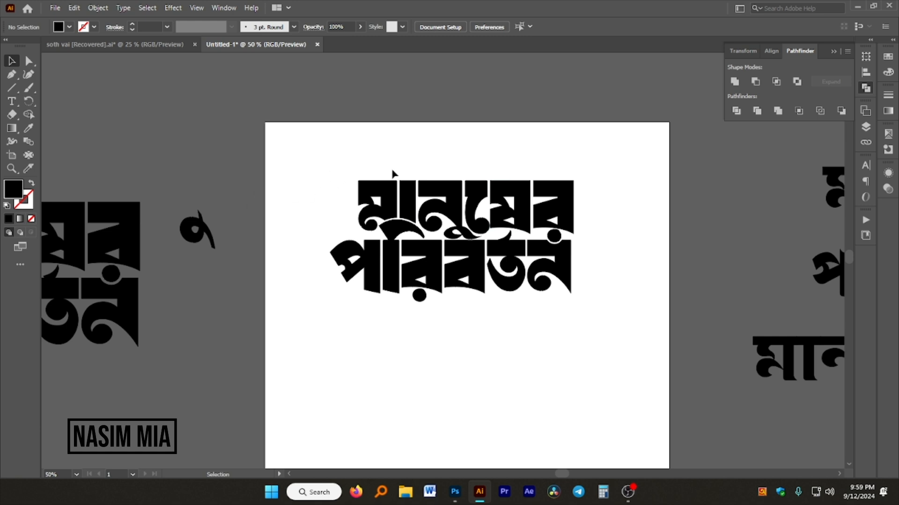
scroll(553, 239, "up", 1)
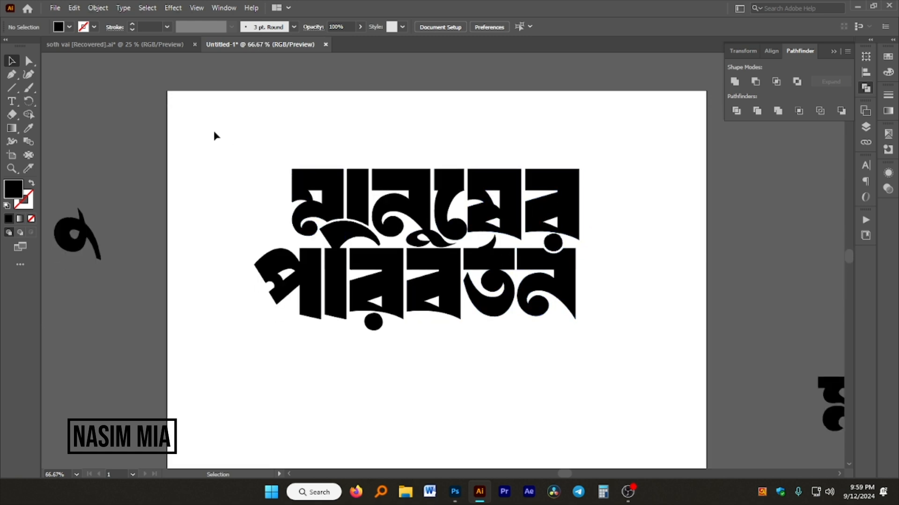
- Group all the letters of both artboard lines into one object and select the group
left_click_drag(209, 118, 639, 336)
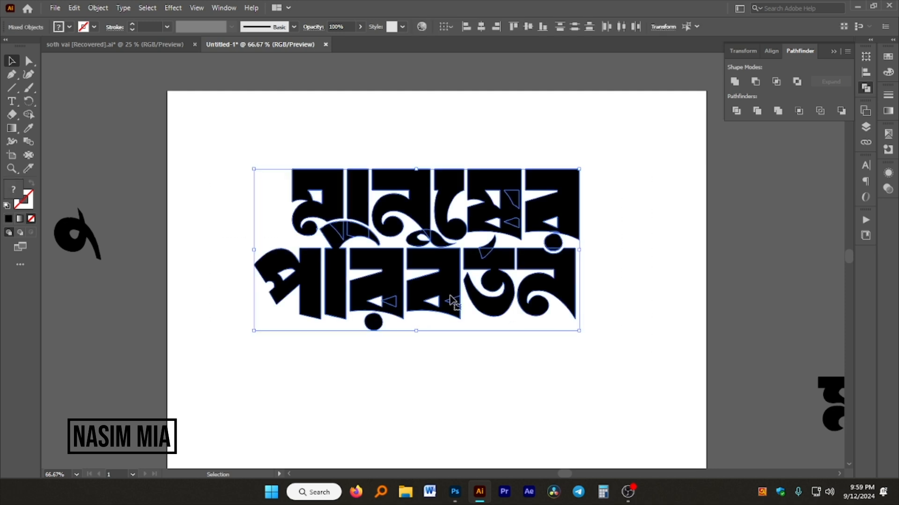
key("a")
key("ctrl+g")
key("v")
left_click(616, 233)
left_click(523, 211)
scroll(523, 212, "down", 3)
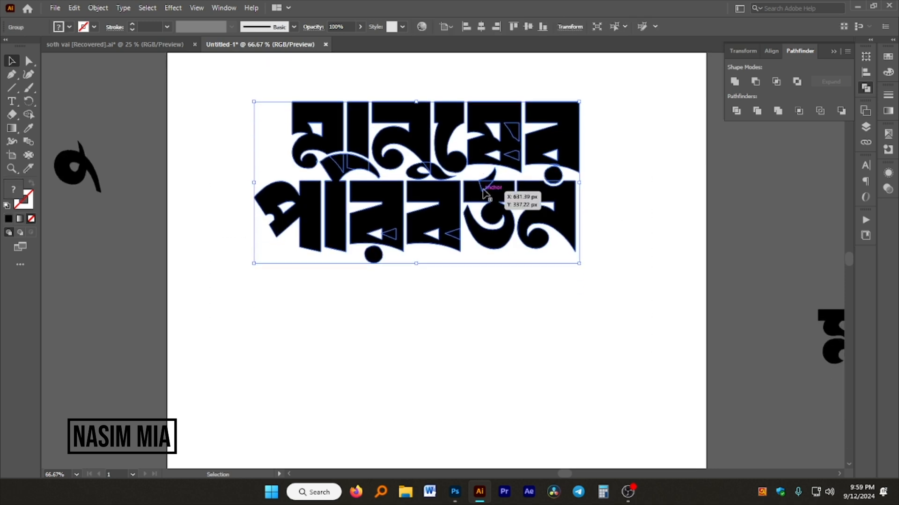
- Place the lettering group in Photoshop's Manush poriborton.psd as a vector smart object, scaled to 49.78% over the existing title
left_click_drag(512, 155, 379, 347)
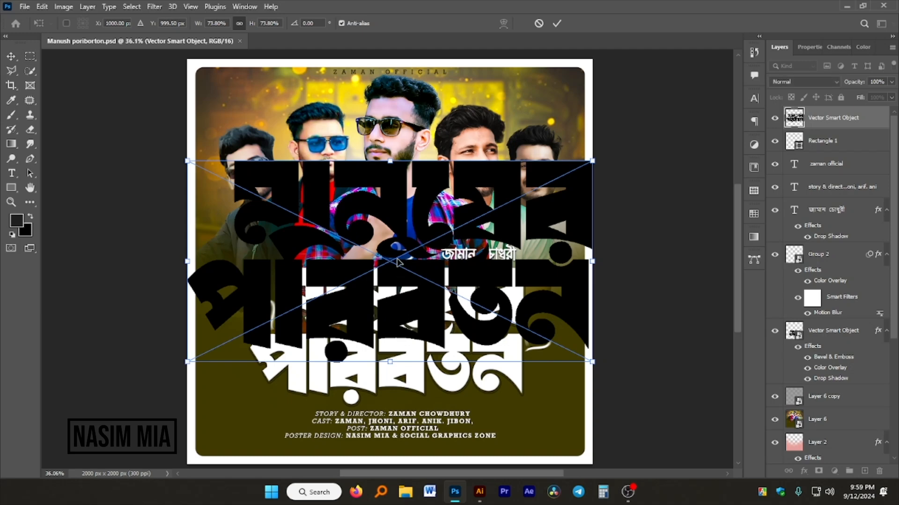
left_click_drag(390, 161, 403, 227)
left_click_drag(434, 267, 430, 304)
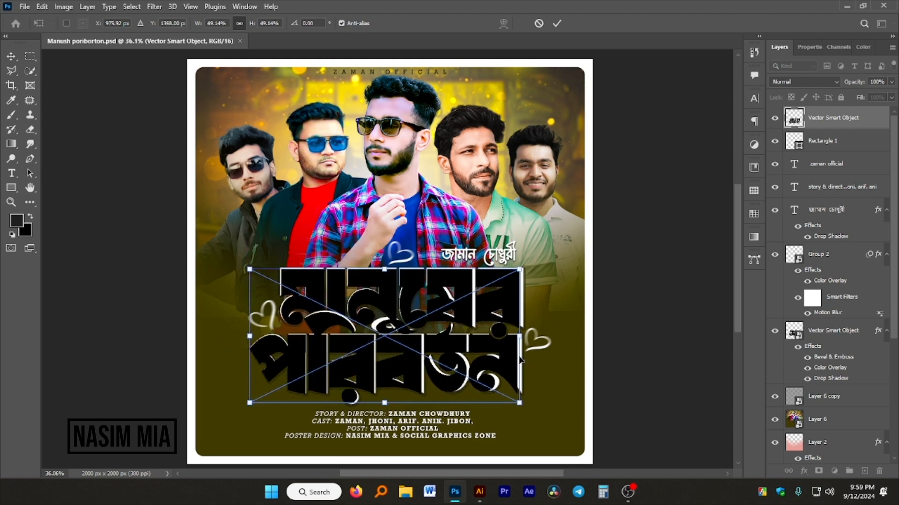
left_click_drag(524, 341, 522, 338)
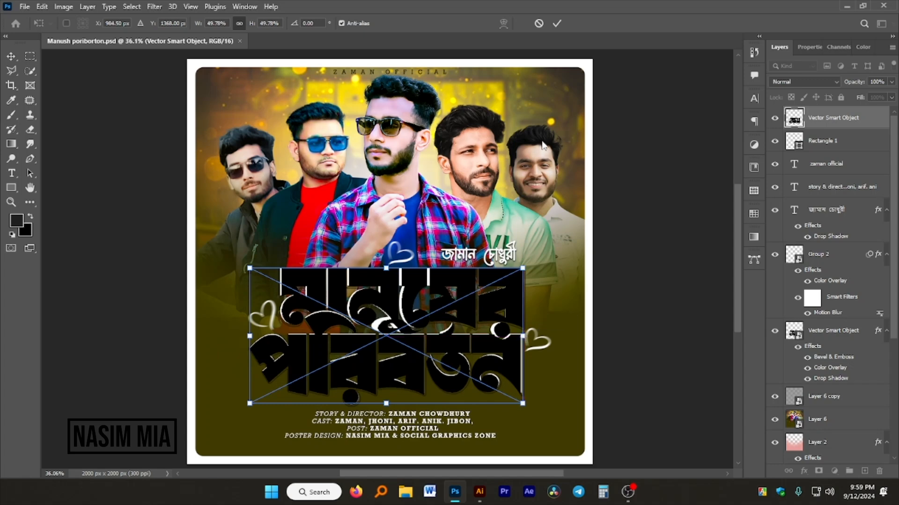
left_click(556, 23)
- Hide Layer 6 and the old title's smart object layer, and nudge the new lettering slightly up and right to centre it
scroll(789, 253, "down", 4)
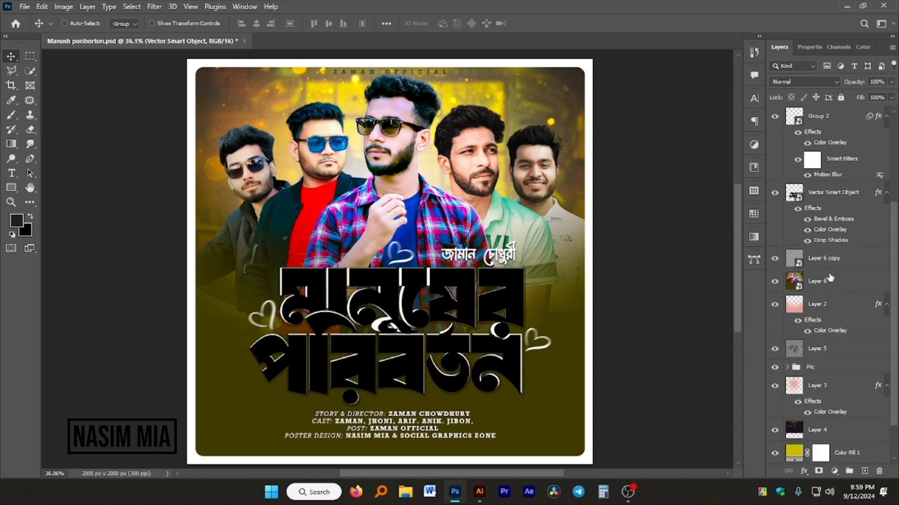
left_click(774, 236)
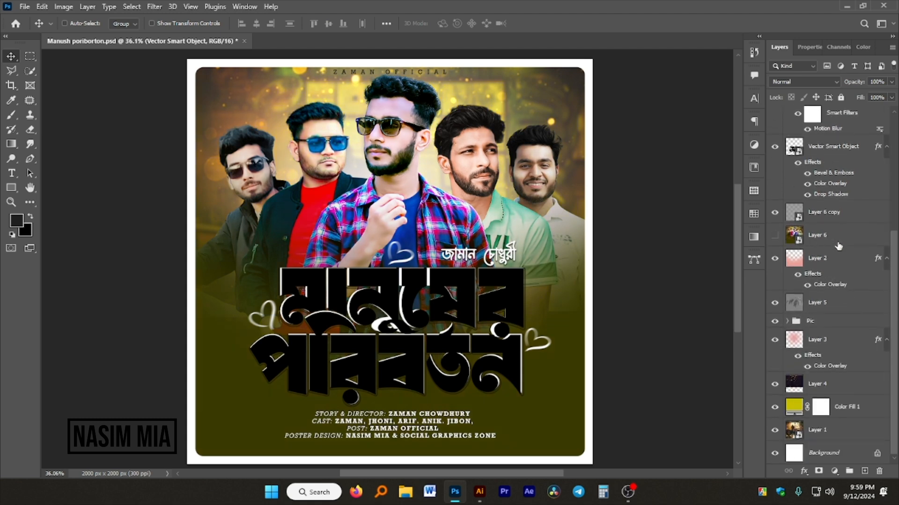
scroll(815, 213, "up", 3)
left_click(775, 217)
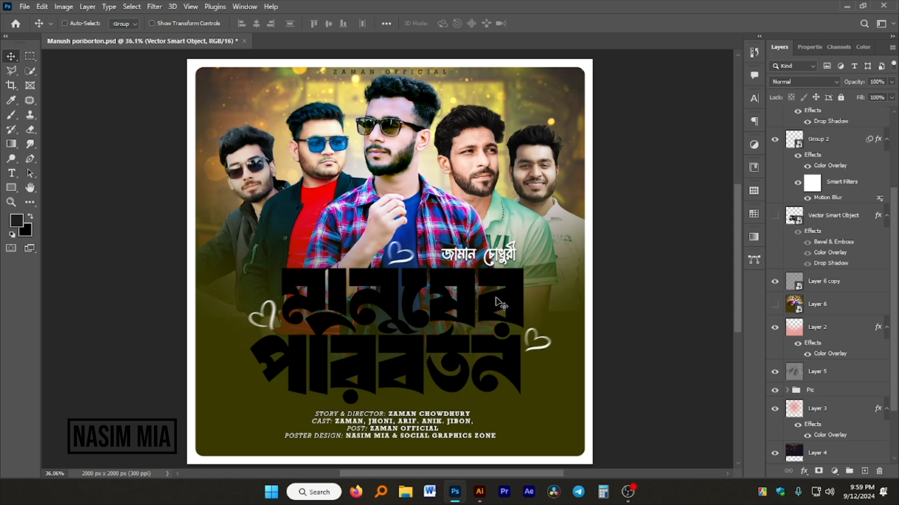
scroll(777, 454, "up", 5)
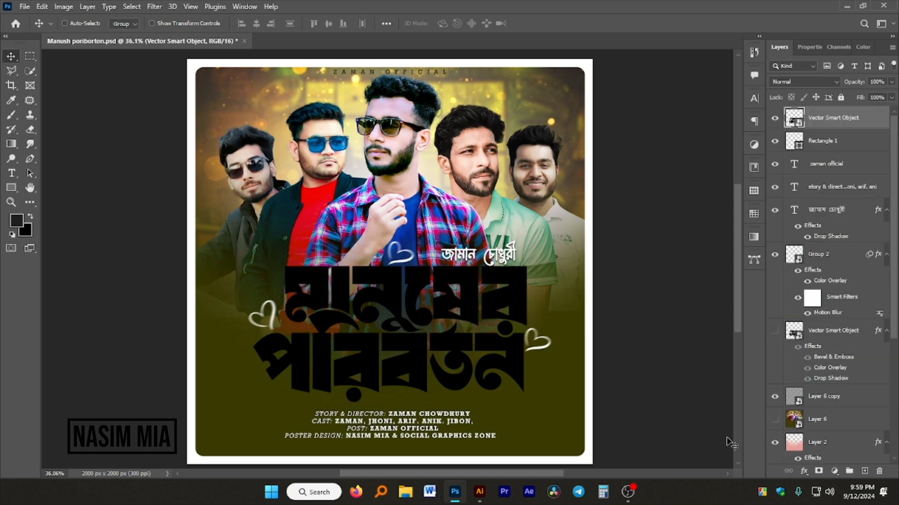
- Add a Color Overlay to the new title lettering in white (ffffff), Normal blend mode, at 100% opacity
left_click(804, 471)
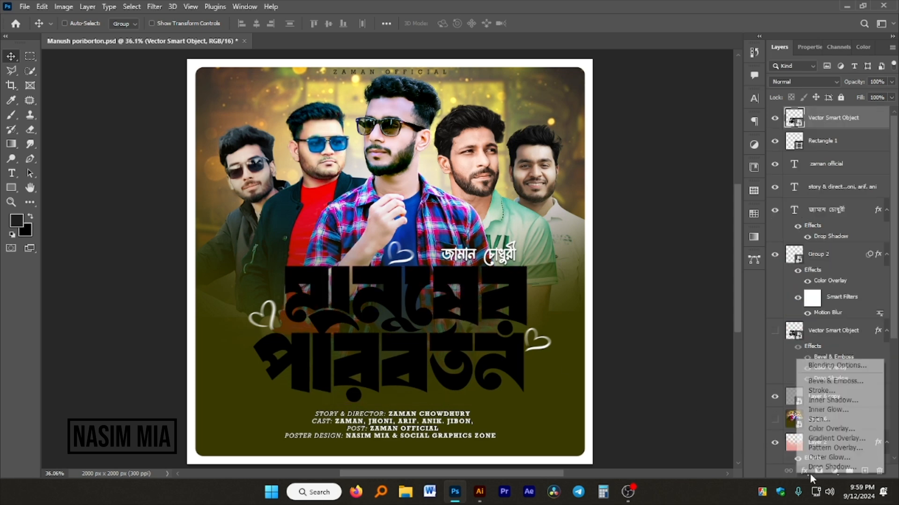
left_click(834, 429)
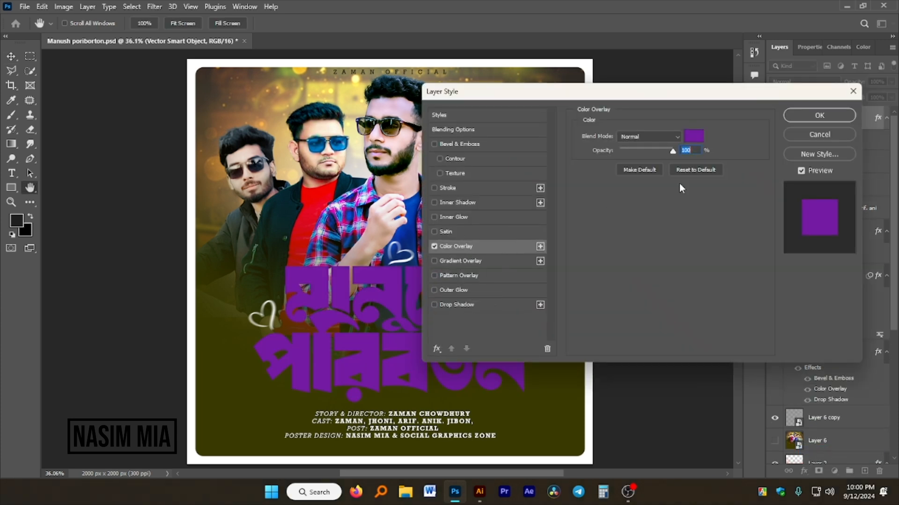
left_click(697, 139)
left_click(590, 284)
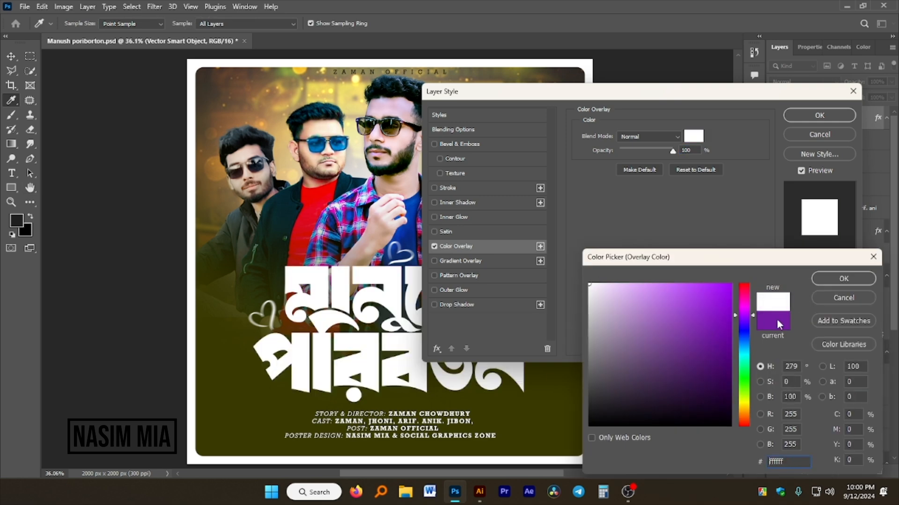
left_click(827, 281)
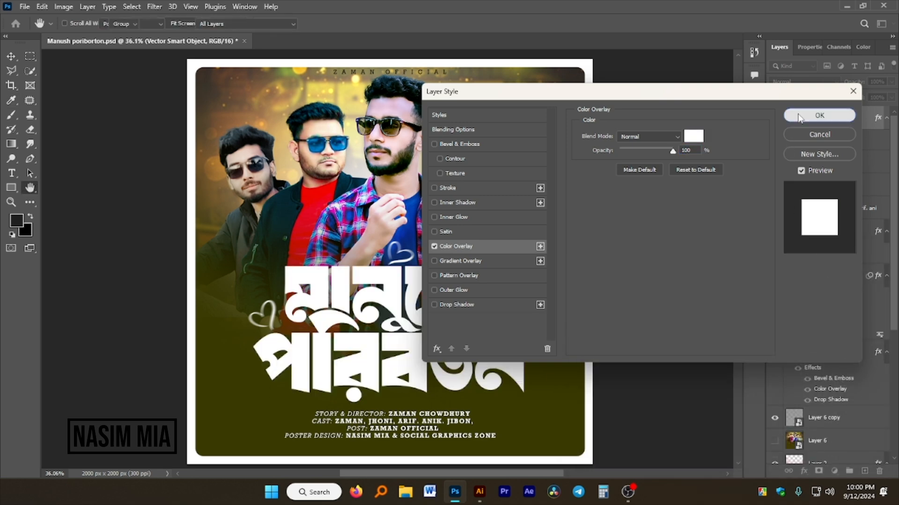
left_click(819, 115)
scroll(522, 332, "down", 2)
scroll(491, 291, "up", 3)
scroll(492, 291, "down", 2)
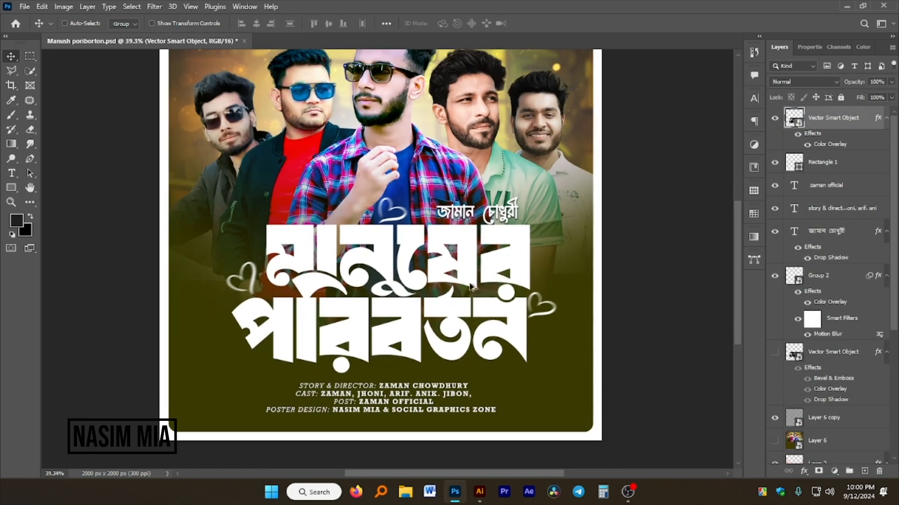
- Scale the new title down to 47.87% and centre it horizontally between the small name line and the credits
key("ctrl+t")
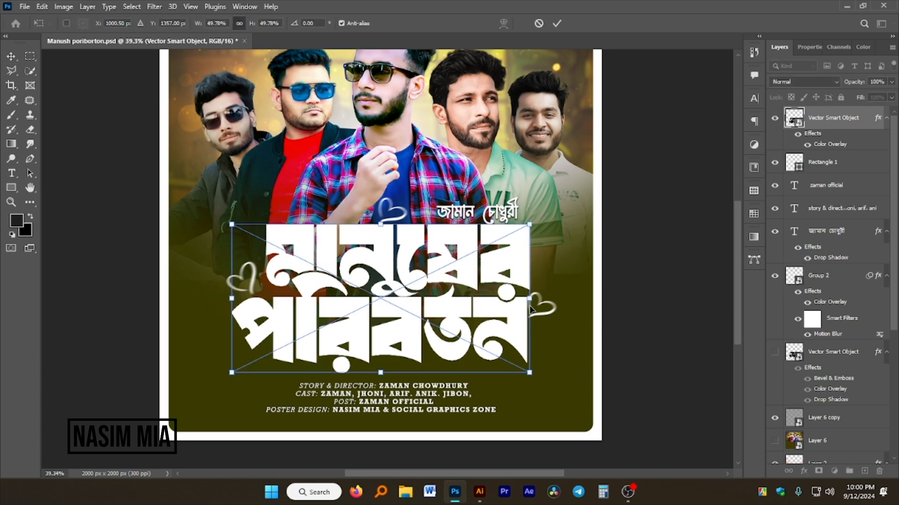
left_click_drag(530, 302, 517, 302)
left_click_drag(463, 292, 482, 293)
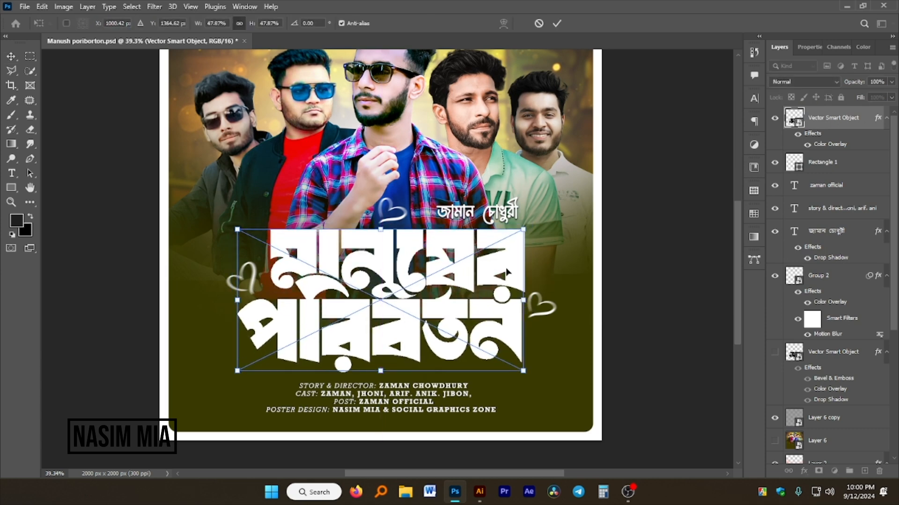
key("Return")
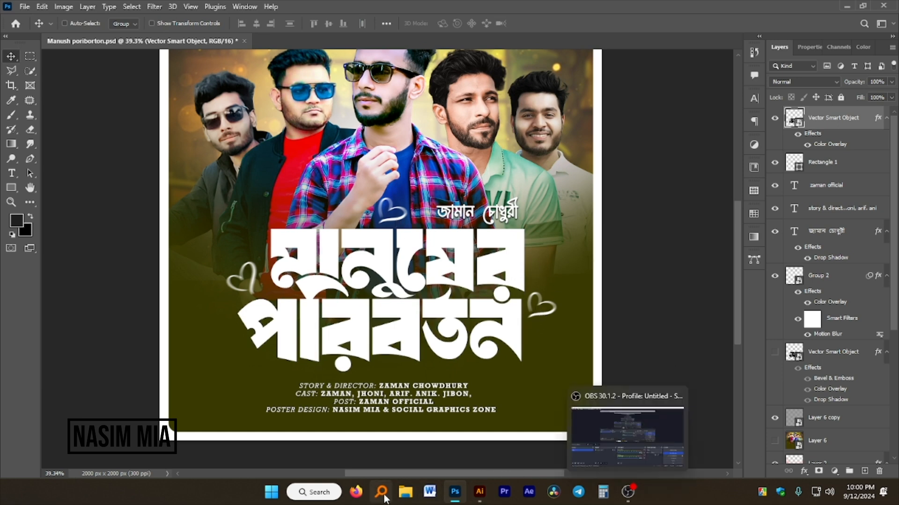
- Switch to Firefox and search Google Images for "vector love" in a new tab
left_click(363, 492)
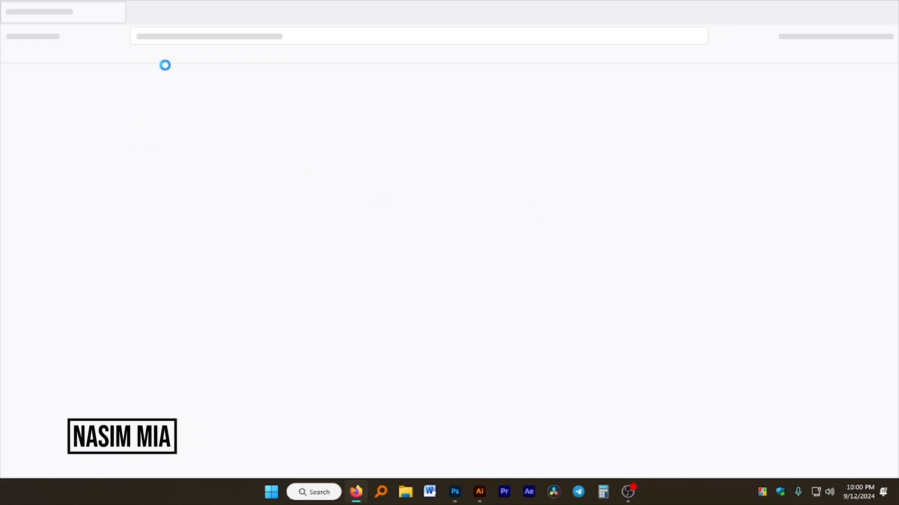
left_click(163, 16)
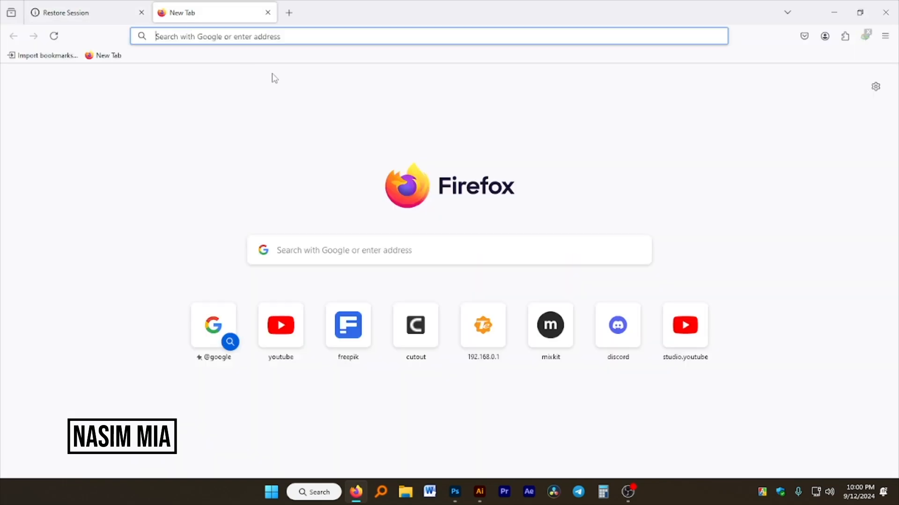
left_click(265, 40)
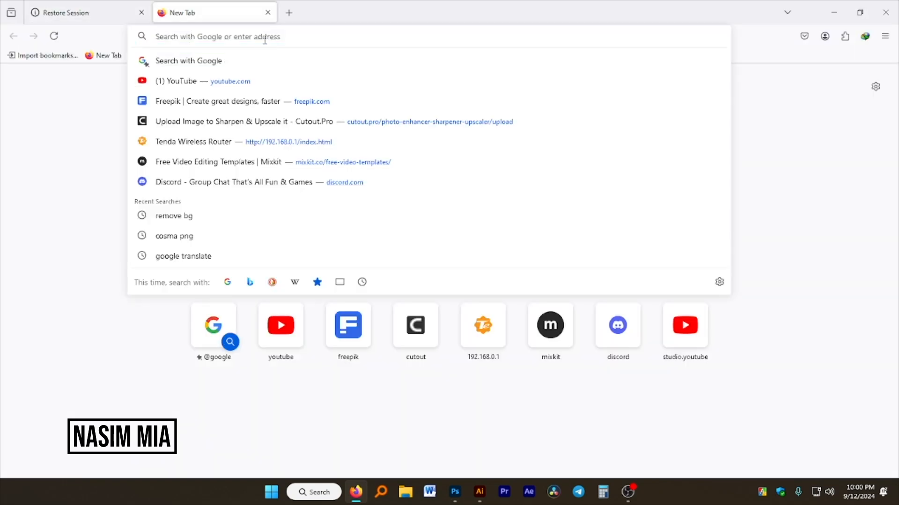
type("vector love")
key("Return")
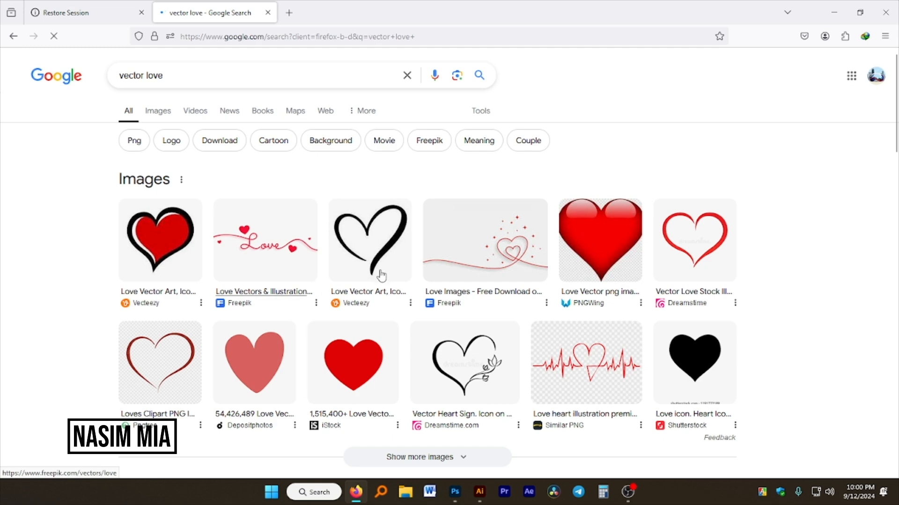
left_click(158, 111)
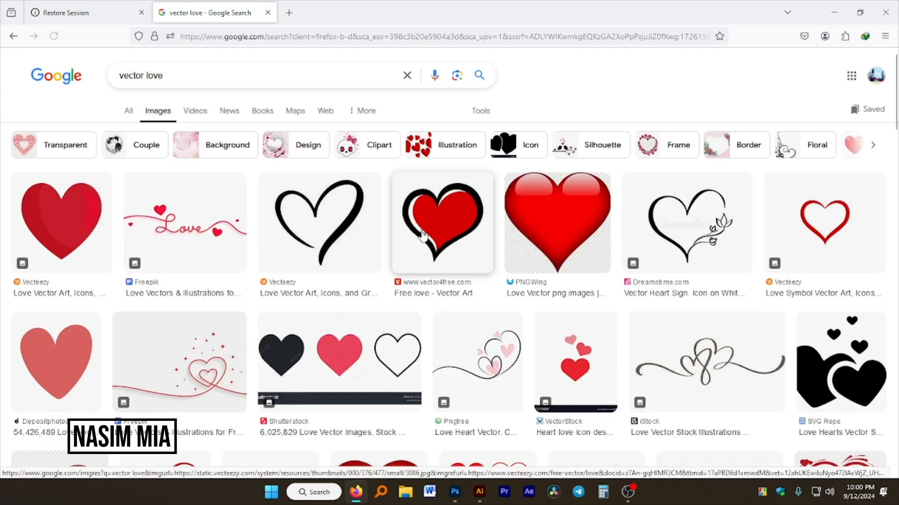
- Open the black brush-outline heart from Vecteezy in the results and copy its image
left_click(337, 223)
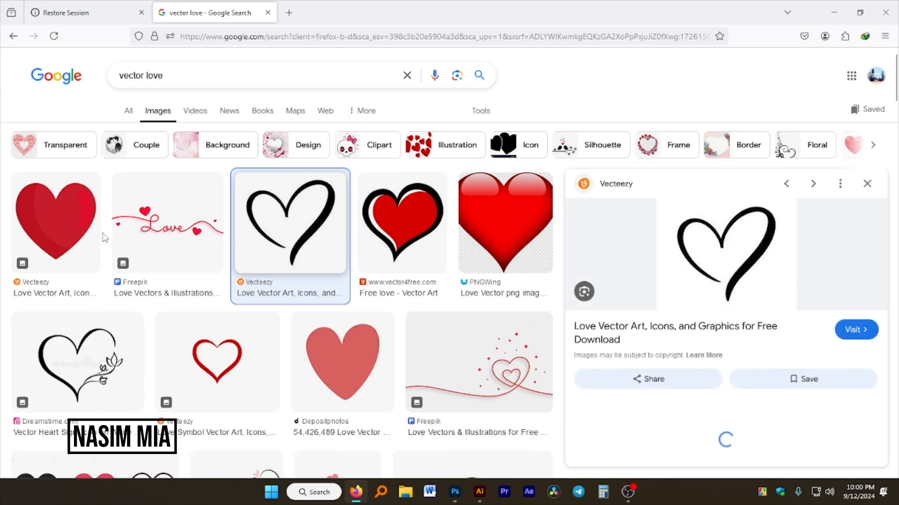
right_click(698, 233)
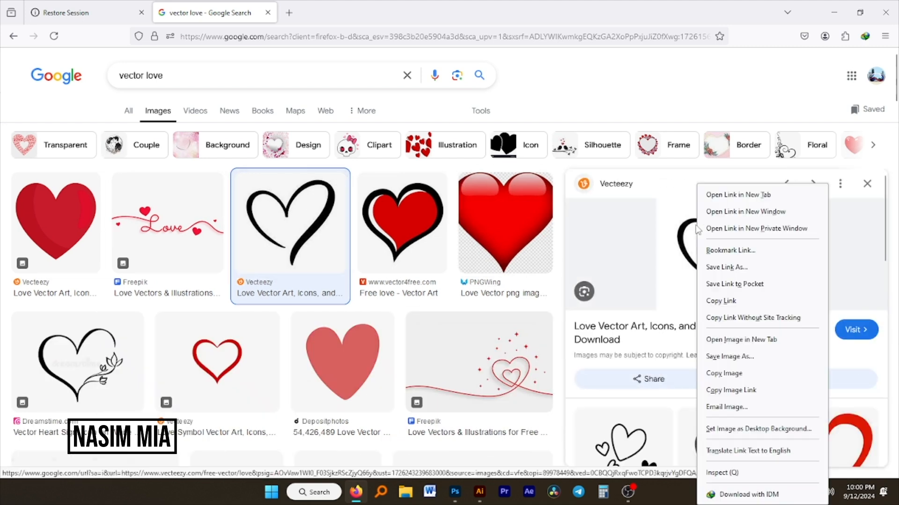
left_click(729, 375)
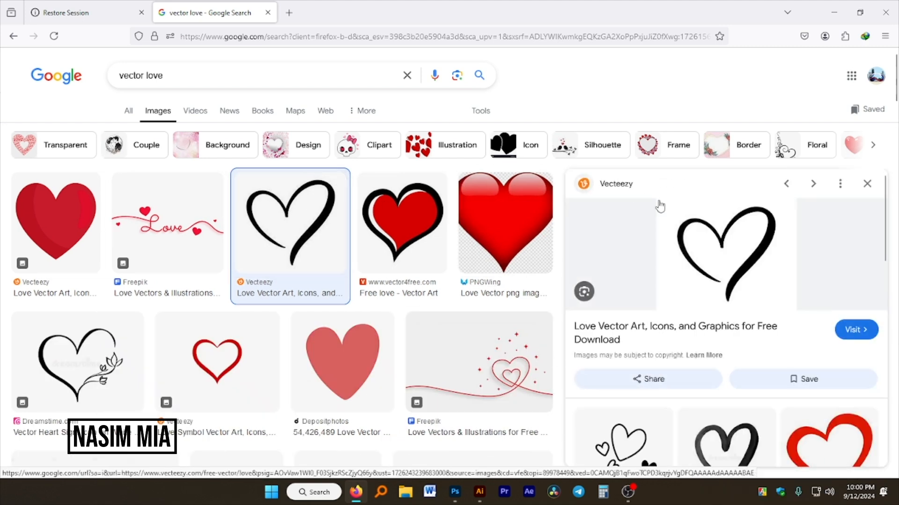
- Switch to Illustrator and paste the copied heart image on an empty area outside the artboard, with nothing selected
left_click(479, 492)
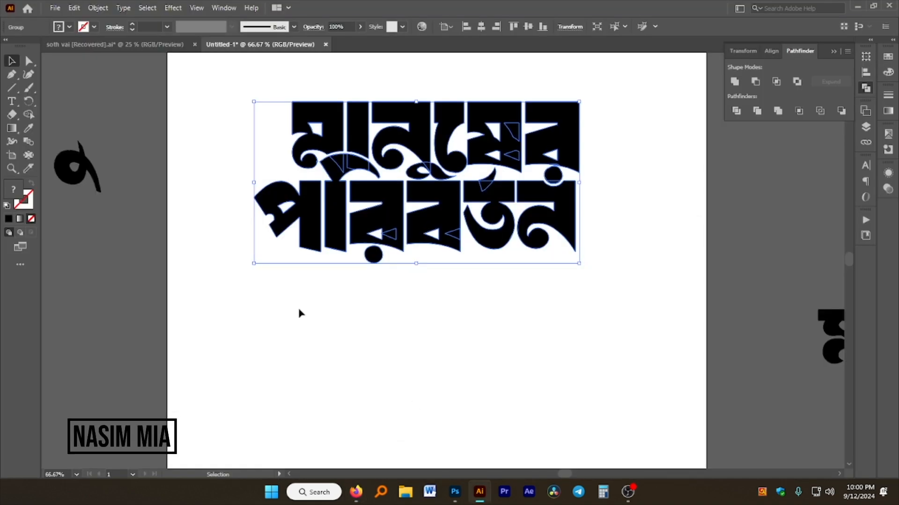
scroll(430, 209, "down", 2)
scroll(429, 209, "up", 2)
scroll(429, 209, "down", 5)
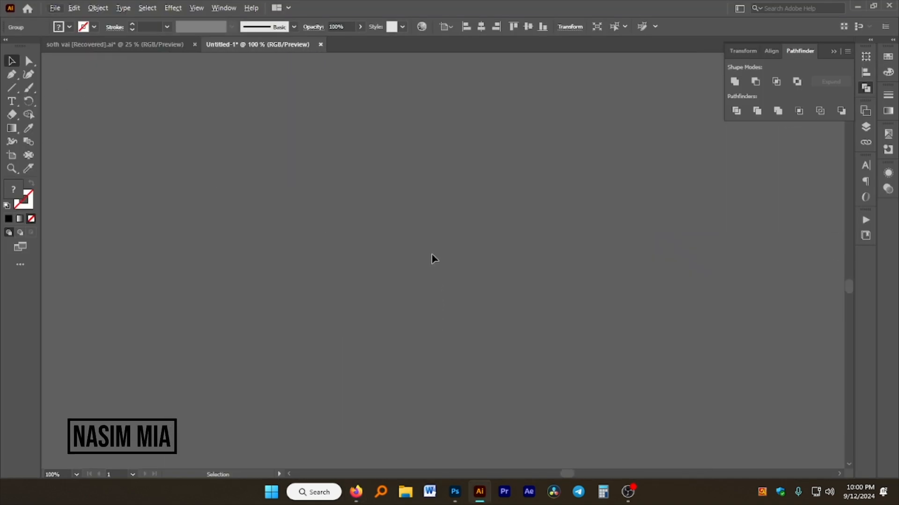
key("ctrl+shift+a")
key("ctrl+v")
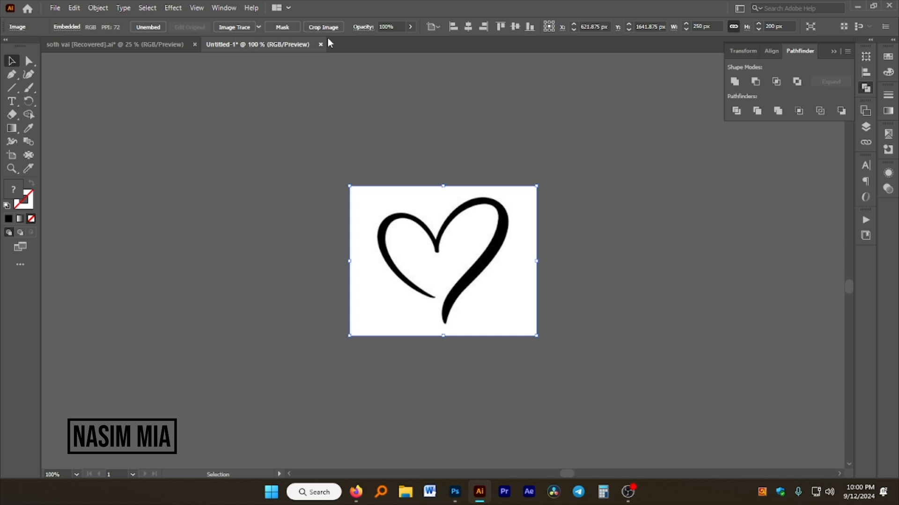
- Convert the heart image to ungrouped vector paths with Image Trace and Expand, and delete the white background shape
left_click(230, 27)
left_click(284, 28)
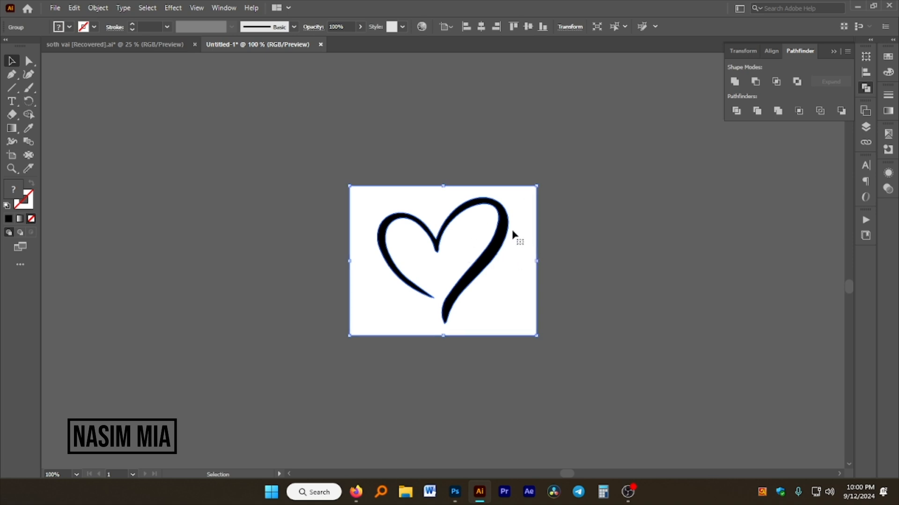
right_click(491, 215)
left_click(537, 311)
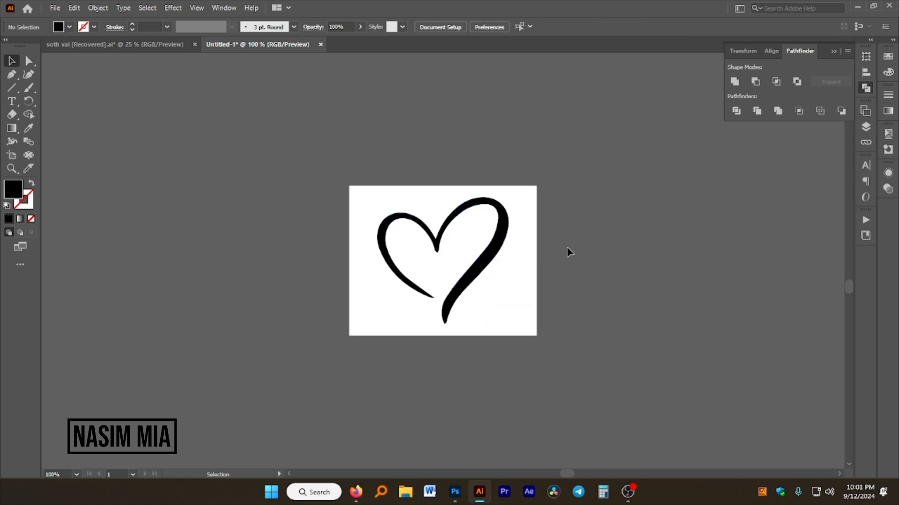
left_click_drag(528, 239, 620, 234)
key("Delete")
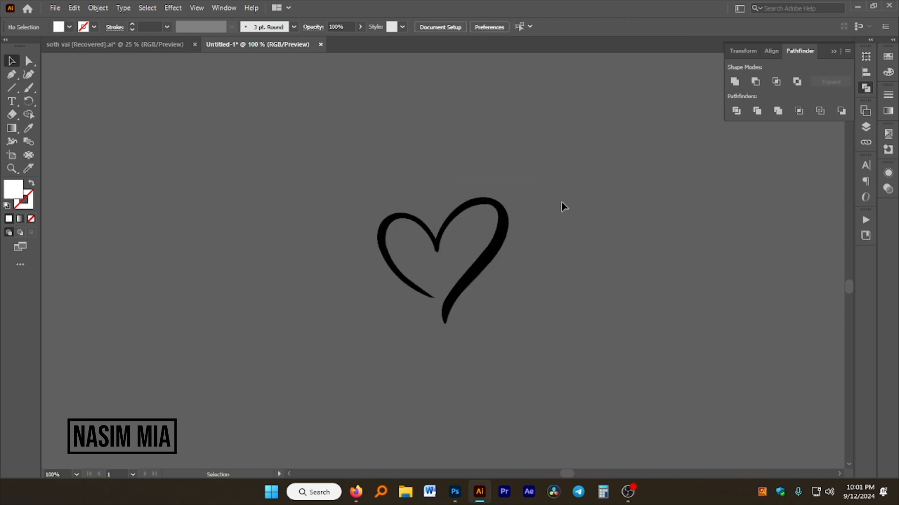
- Reposition the heart shape on the empty canvas and set its fill colour to white (ffffff)
left_click_drag(477, 204, 435, 143)
left_click(485, 184)
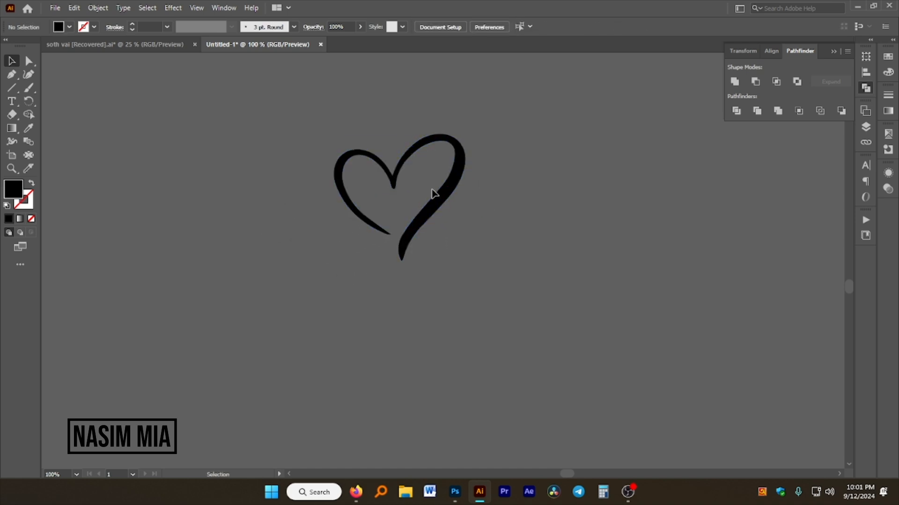
left_click_drag(447, 192, 485, 292)
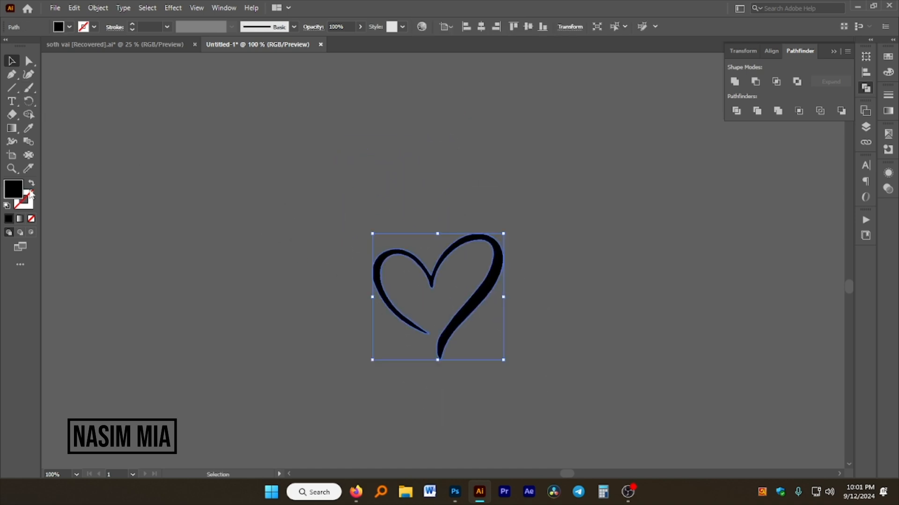
double_click(16, 194)
type("ffffff")
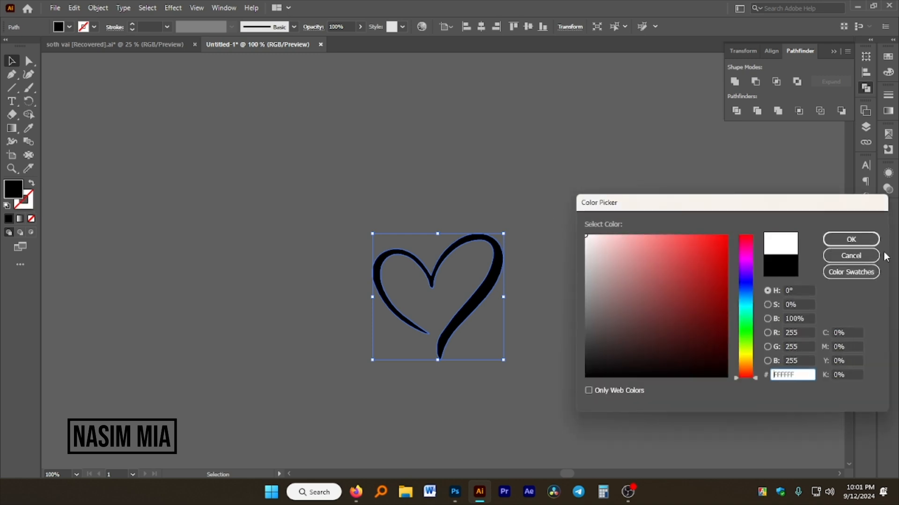
left_click(851, 239)
left_click(618, 217)
- Place the white heart in the Photoshop poster as a vector smart object and hide the old hearts layer, Group 2
left_click_drag(492, 279, 446, 397)
left_click_drag(581, 305, 586, 304)
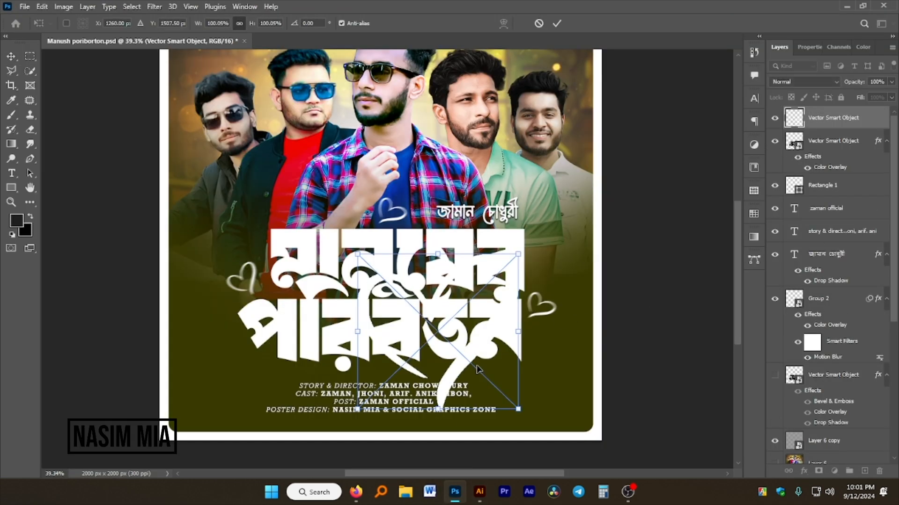
key("Return")
left_click(775, 299)
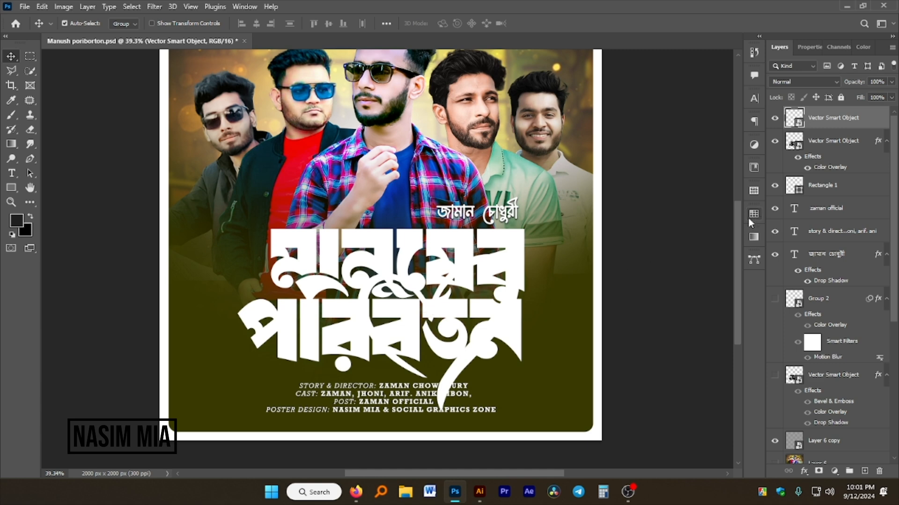
- Scale the heart down, rotate it 37.91°, and place it just right of the title
key("ctrl+t")
left_click_drag(438, 253, 569, 249)
left_click_drag(610, 228, 628, 272)
left_click_drag(560, 265, 559, 298)
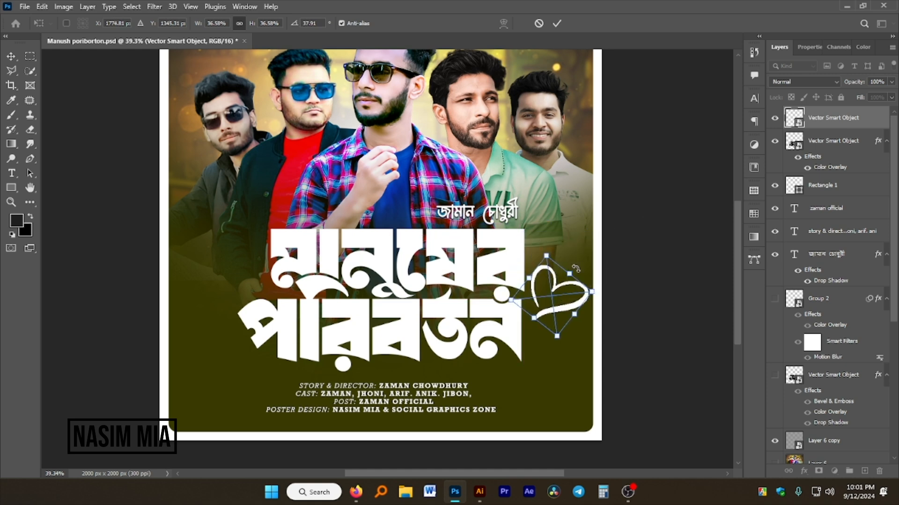
left_click(556, 24)
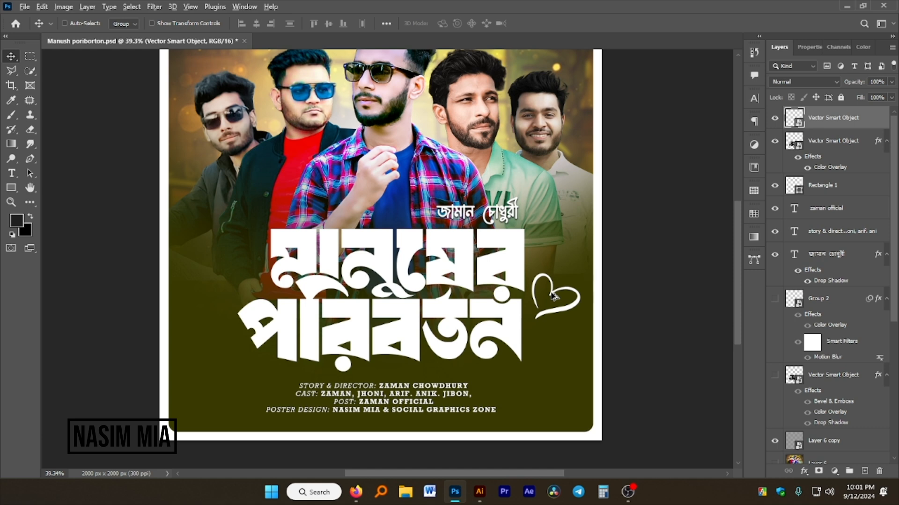
- Duplicate the heart twice: one copy at 22.13% above the title beside the small name line, the other at the title's left edge
left_click_drag(553, 295, 410, 215)
key("ctrl+t")
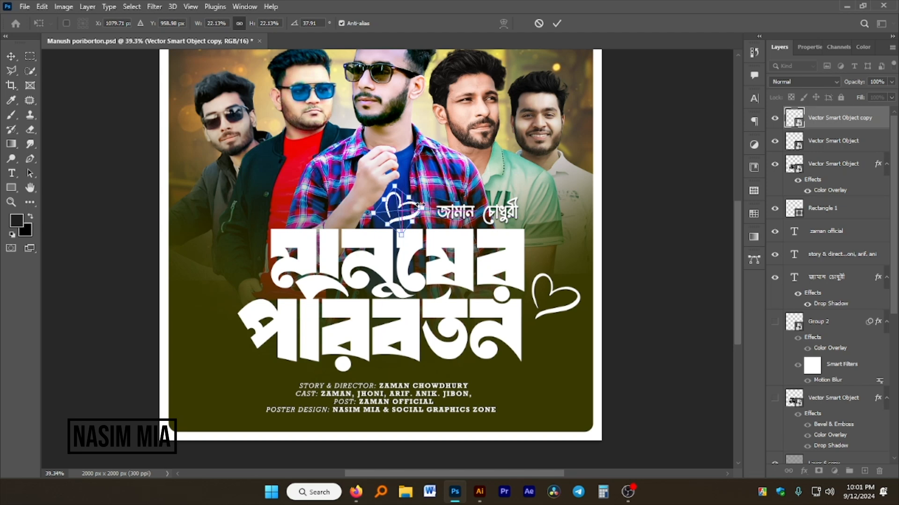
left_click(556, 21)
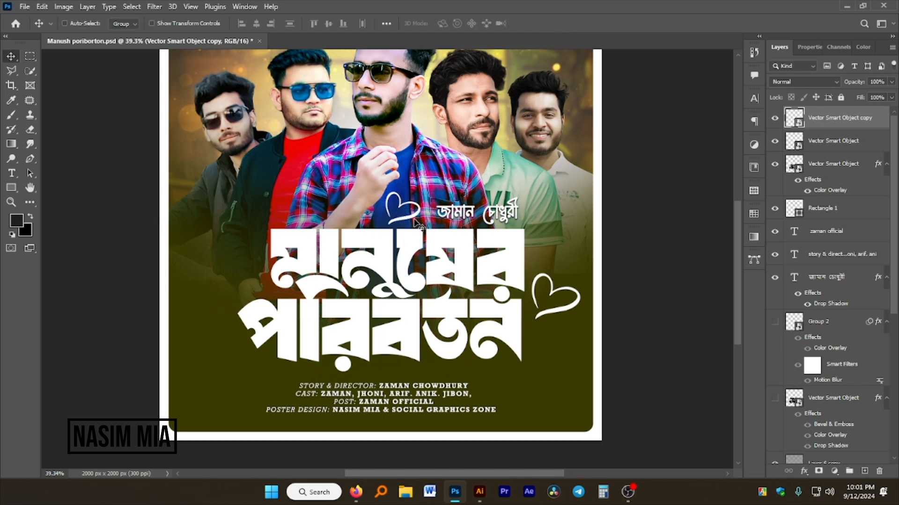
left_click_drag(405, 220, 255, 293)
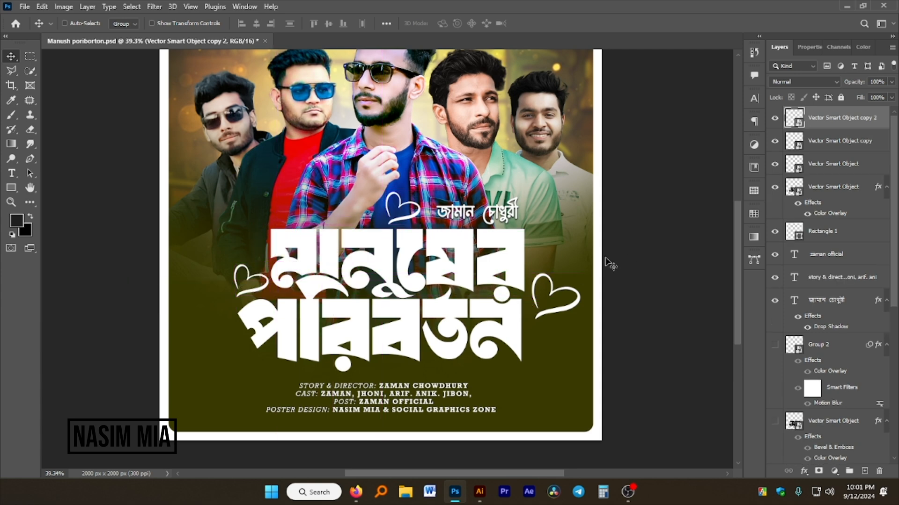
- Hide and show each of the three heart layers in turn to check them on the poster
scroll(613, 264, "down", 1)
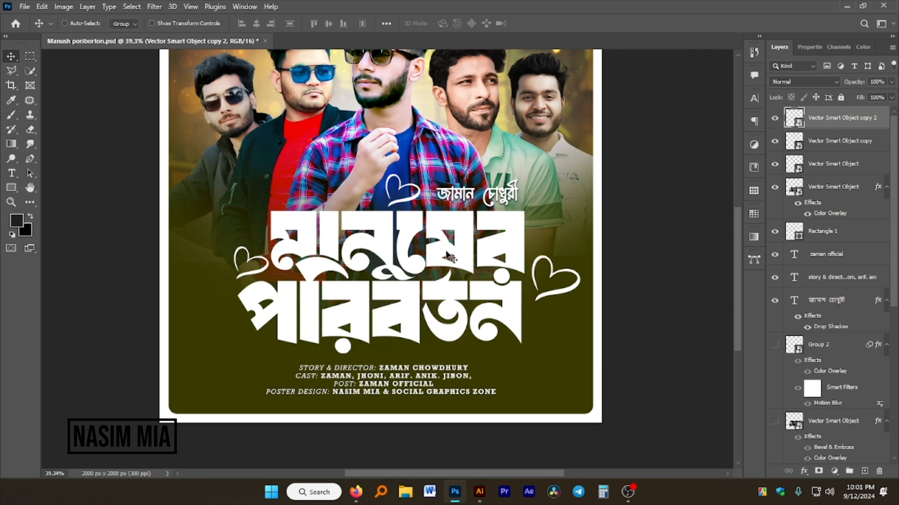
scroll(461, 256, "up", 1)
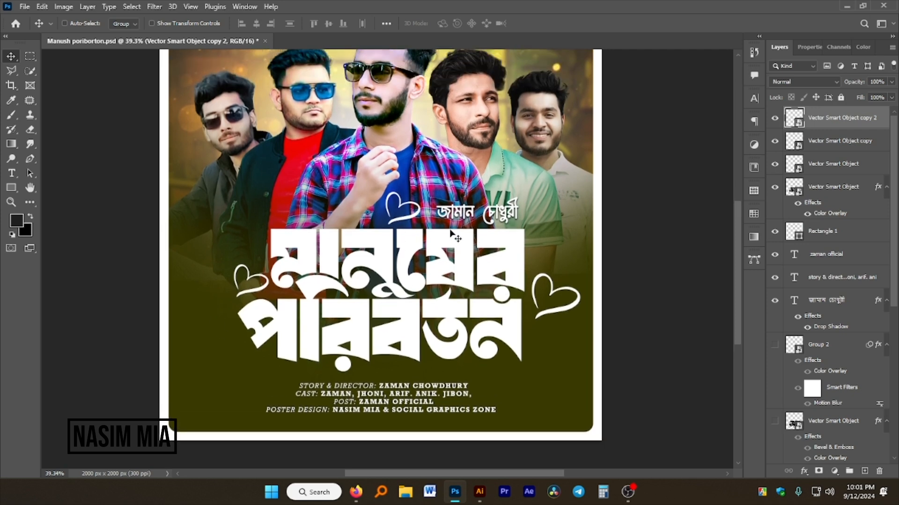
scroll(443, 289, "up", 1)
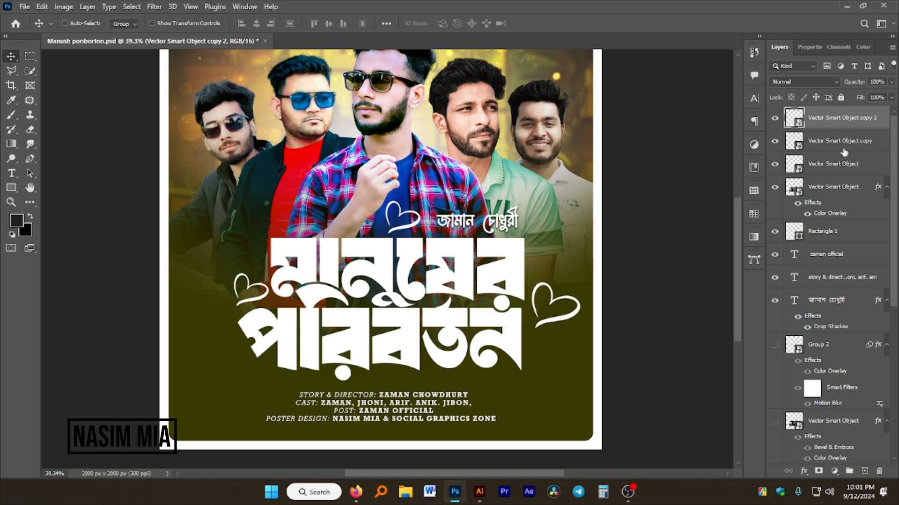
left_click(777, 119)
left_click(775, 141)
left_click(774, 165)
left_click(775, 165)
left_click(775, 141)
left_click(774, 119)
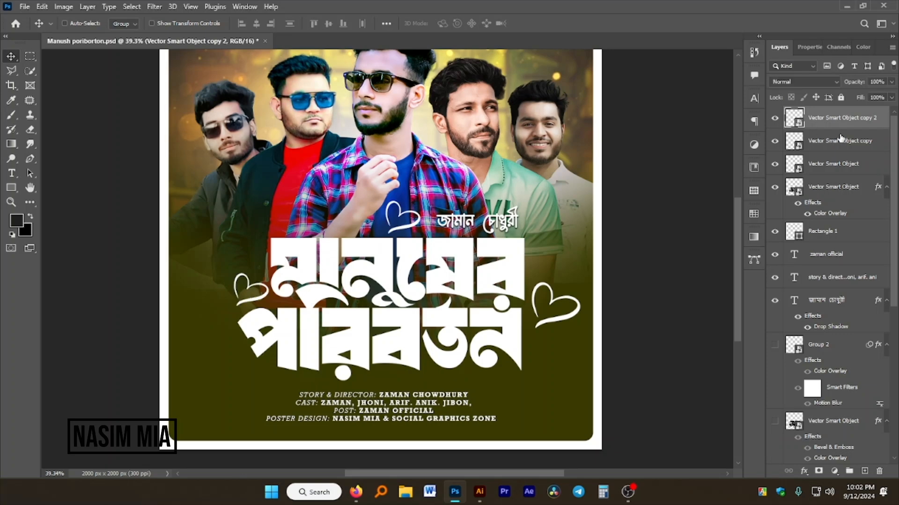
- Select the three heart layers and convert them into one smart object
left_click(833, 165, "shift")
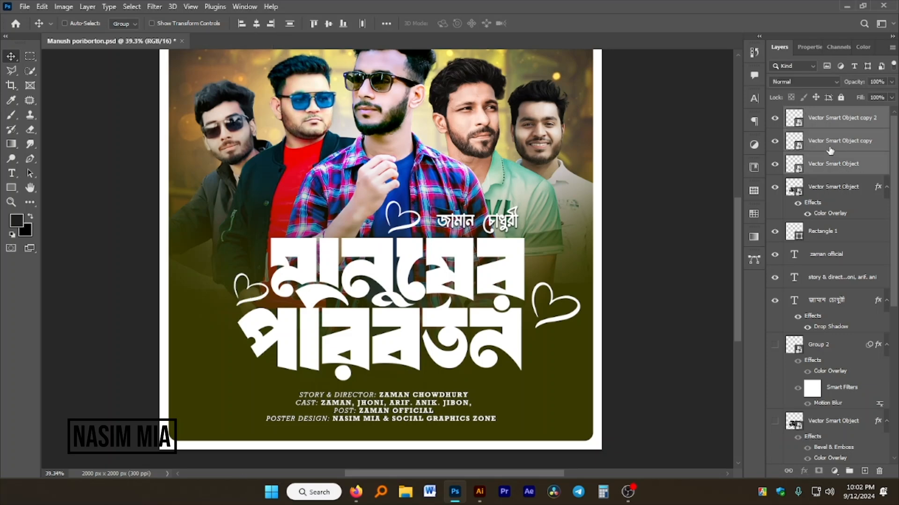
left_click(832, 163)
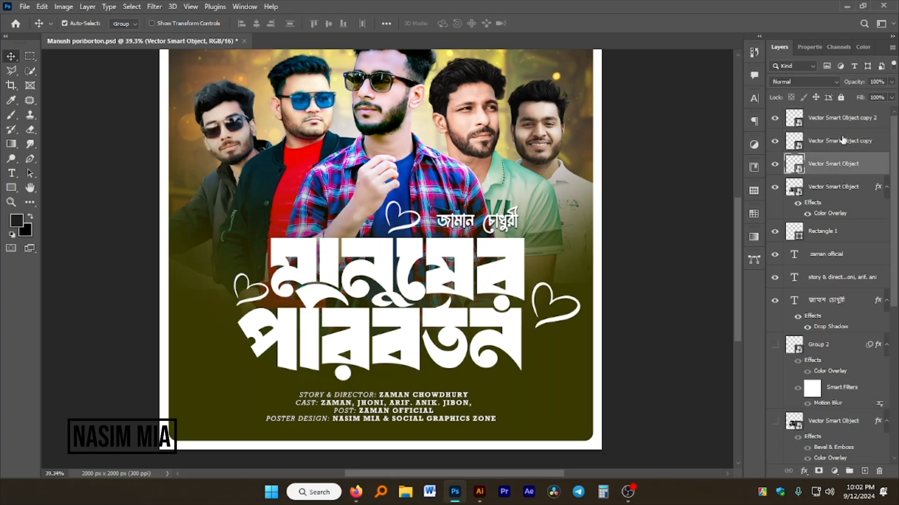
left_click(841, 141, "shift")
left_click(839, 117, "shift")
right_click(829, 125)
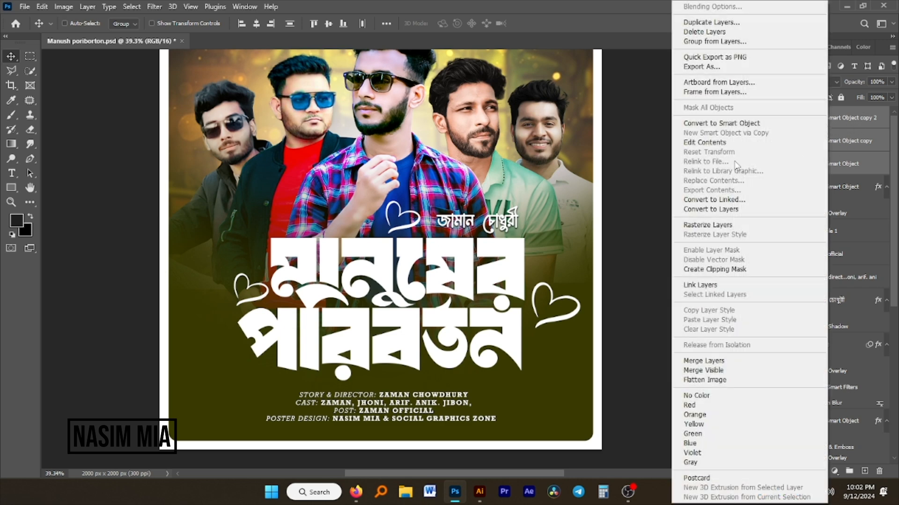
left_click(748, 123)
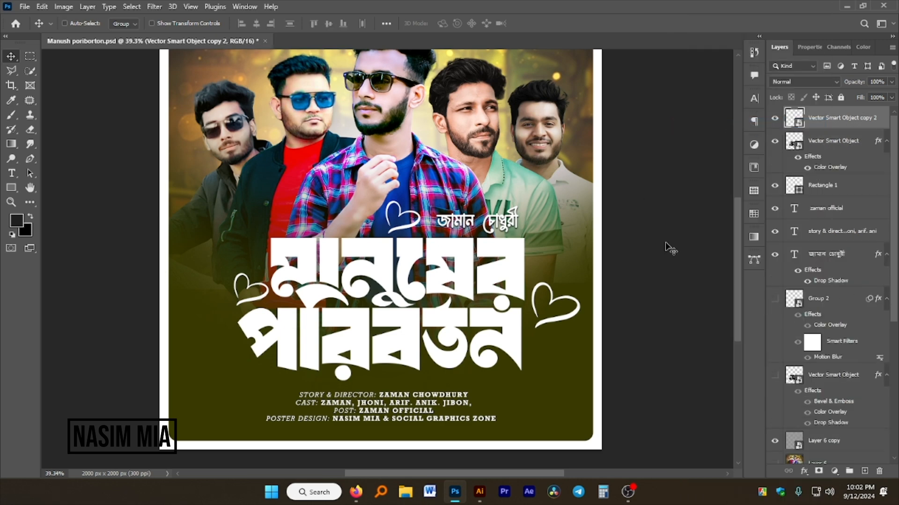
- Apply a Motion Blur filter to the hearts smart object with an angle of -11° and a distance of 17 pixels
left_click(151, 7)
mouse_move(228, 154)
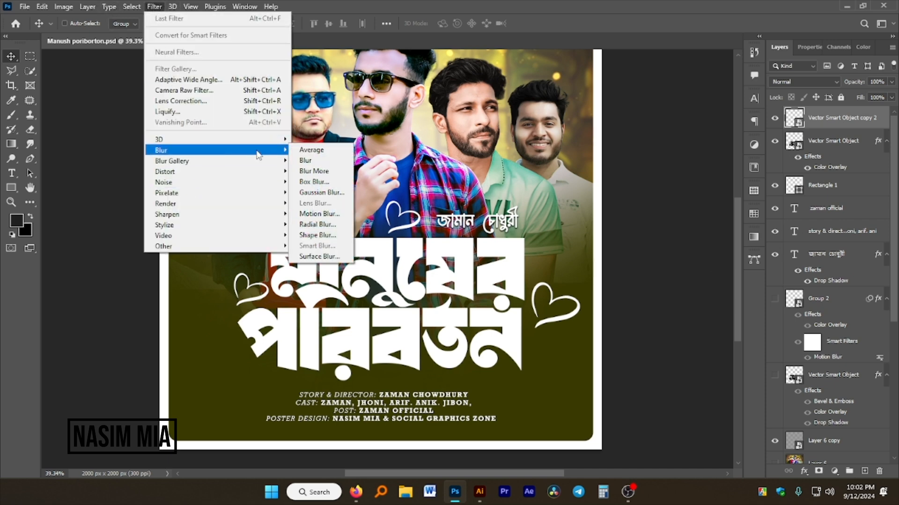
left_click(329, 216)
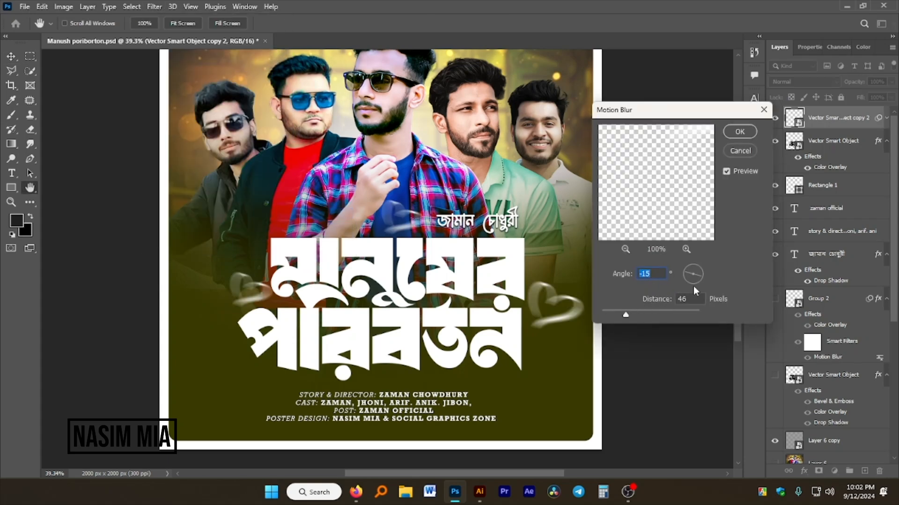
type("-6")
key("Down")
key("Down")
key("Down")
key("Down")
key("Down")
left_click_drag(620, 312, 610, 312)
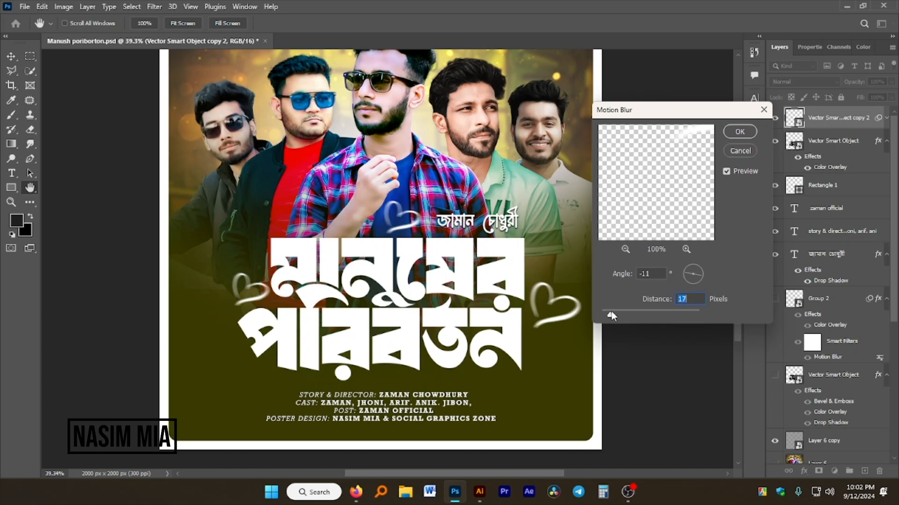
left_click(746, 132)
key("ctrl+0")
scroll(363, 228, "up", 3)
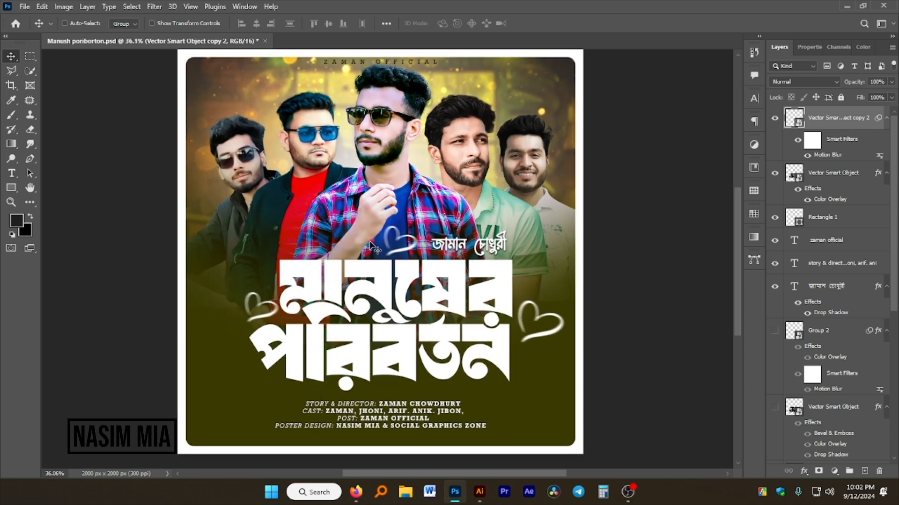
scroll(372, 244, "down", 1)
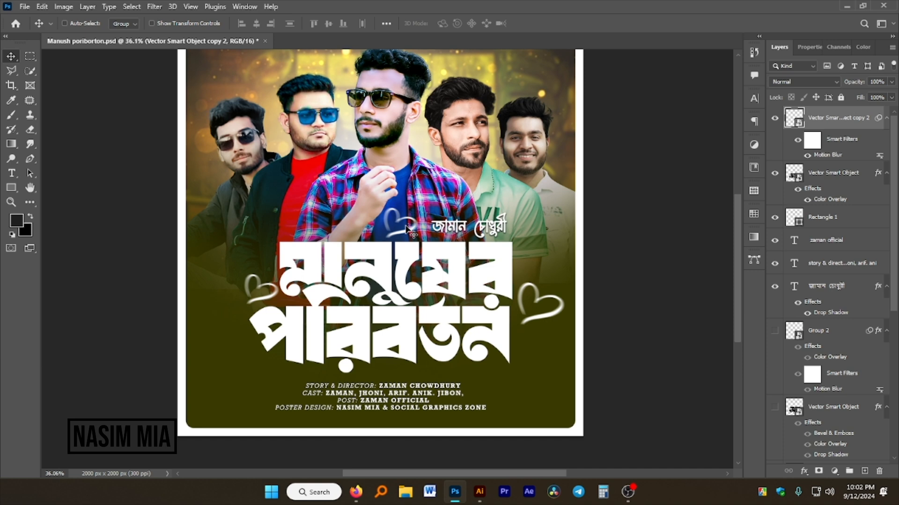
scroll(405, 230, "up", 8)
scroll(403, 229, "down", 7)
scroll(407, 228, "up", 4)
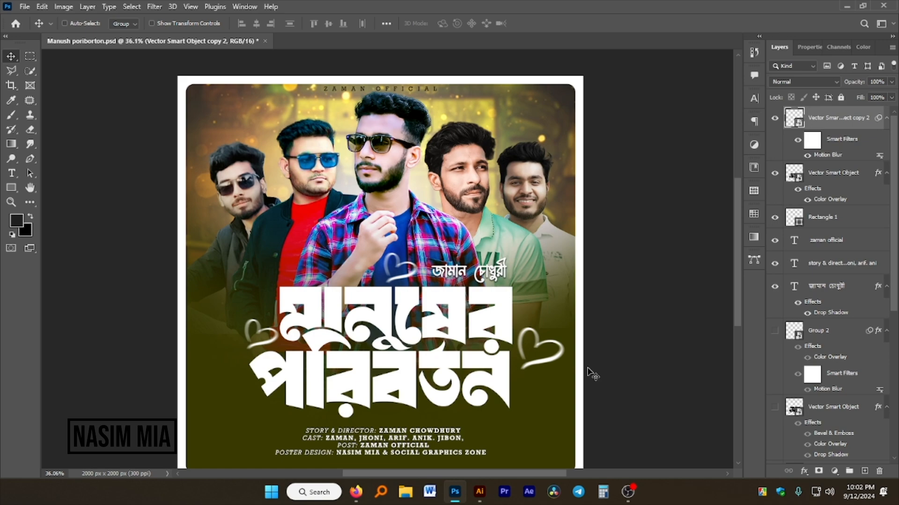